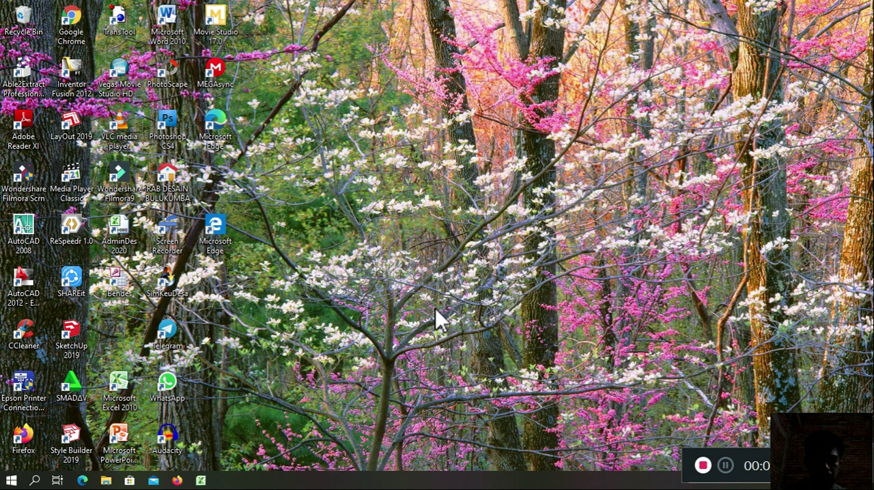
Step: Open the FORMAT KETERANGAN KELAHIRAN workbook from the upload folder and dismiss its welcome message
click(112, 484)
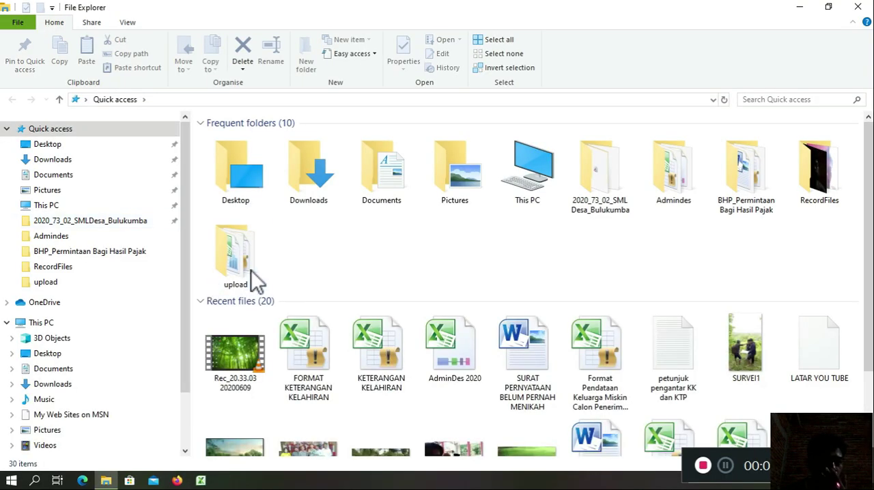
double_click(251, 270)
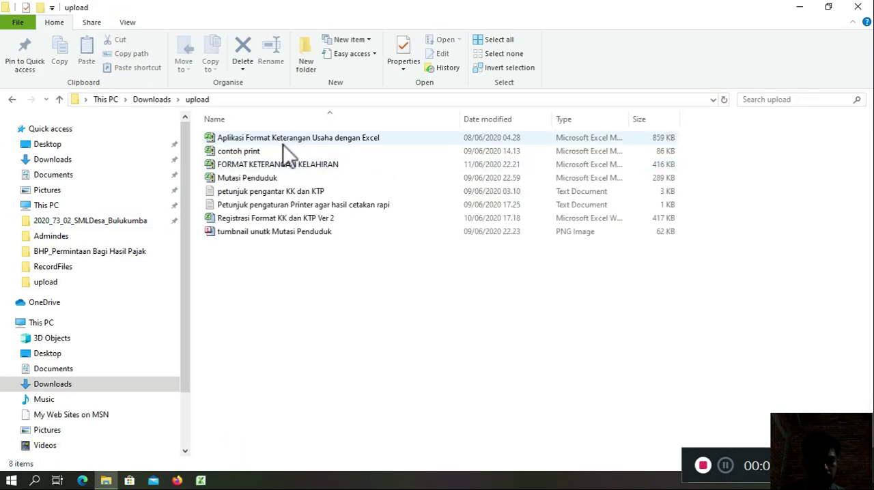
click(278, 168)
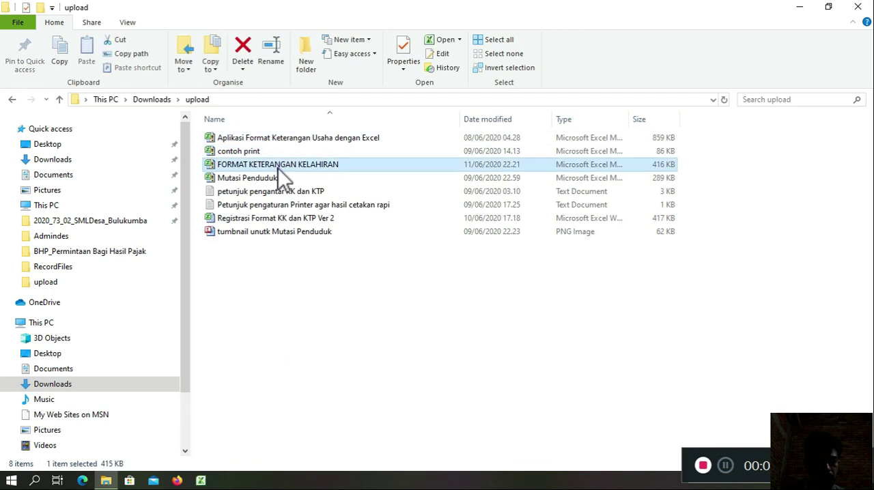
double_click(278, 168)
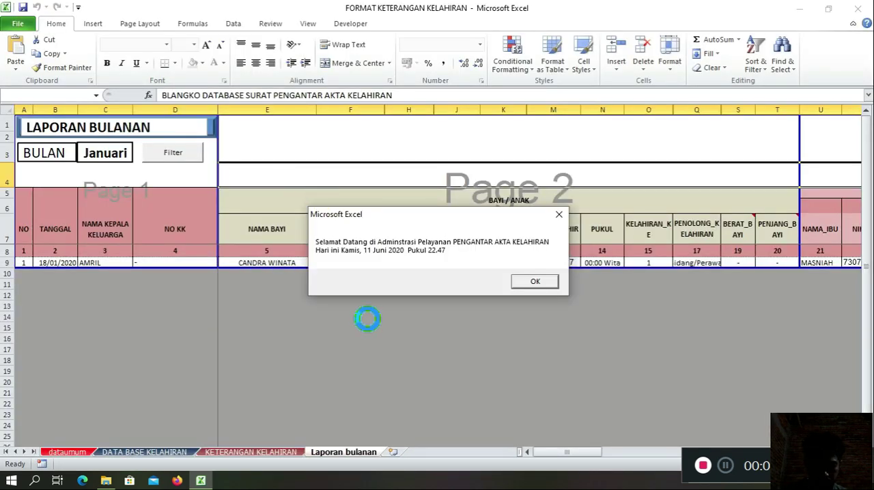
click(547, 284)
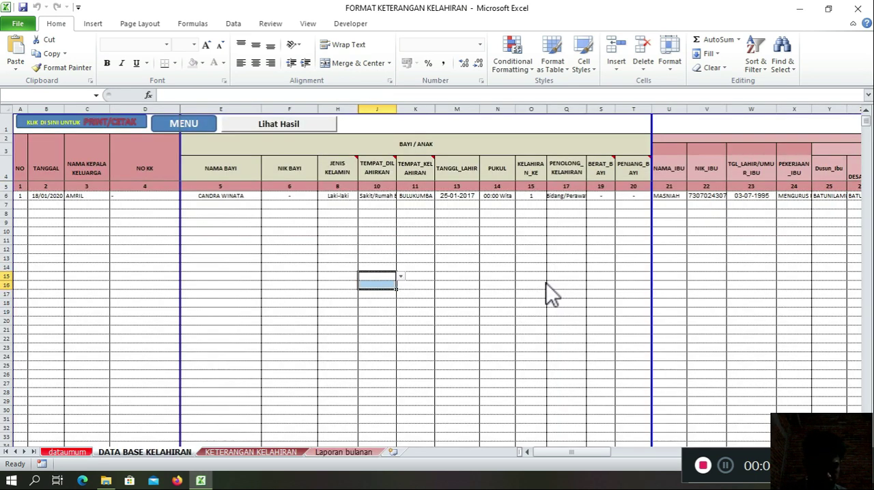
click(342, 356)
click(283, 239)
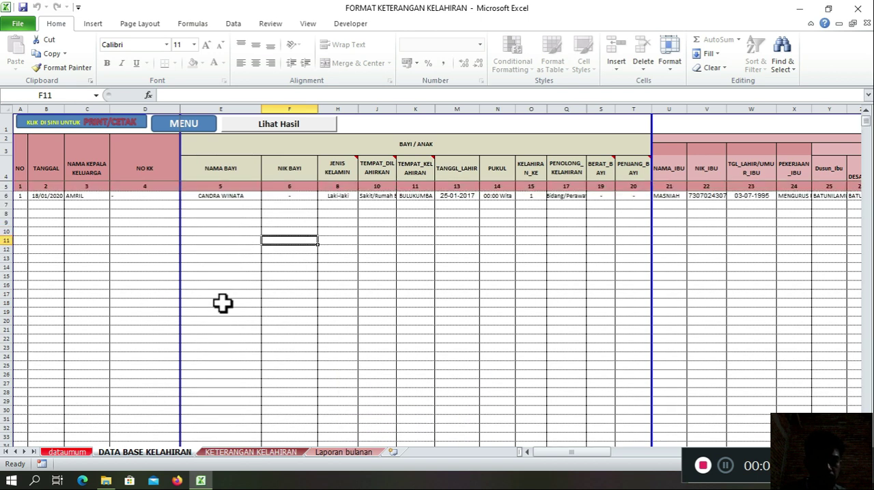
click(102, 349)
Step: Open the dataumum sheet and examine the NAMA entries in B4:B19 and the province's name and code
click(77, 454)
click(236, 204)
click(215, 170)
drag(215, 174, 255, 355)
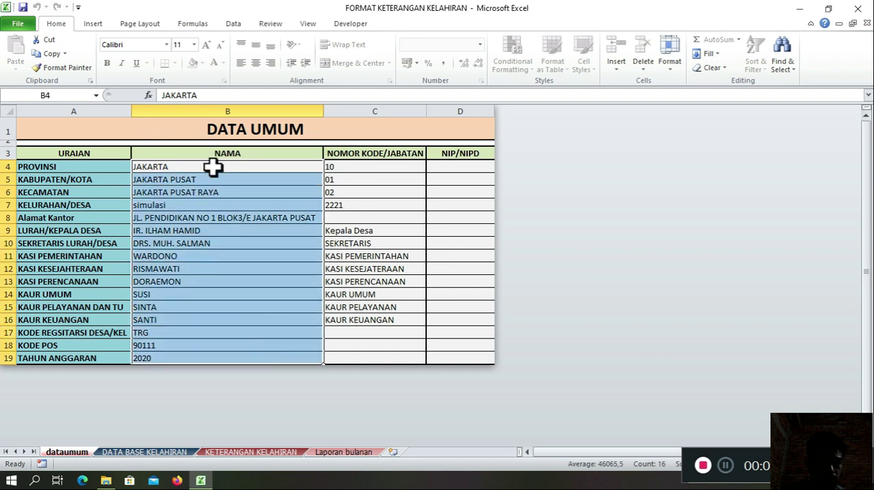
click(341, 170)
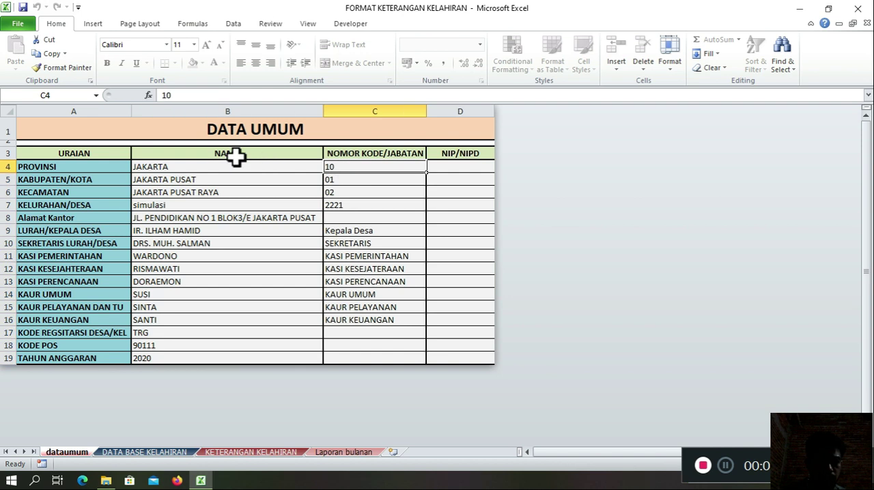
click(195, 170)
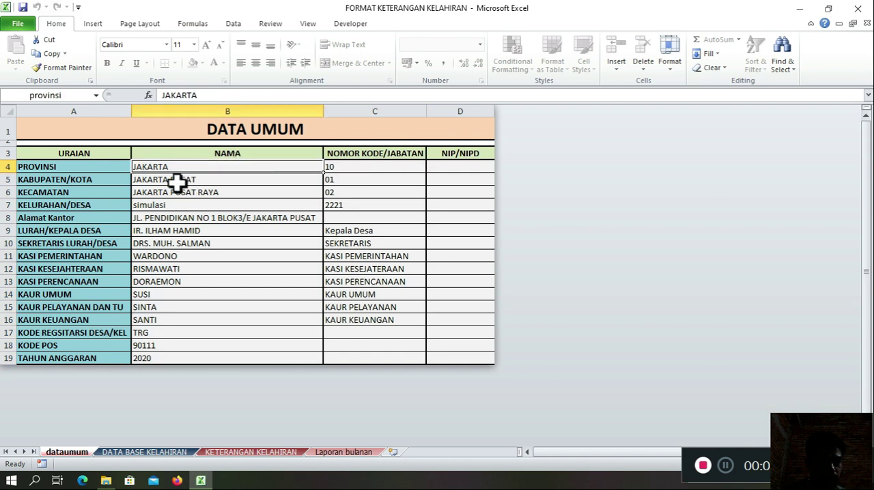
click(351, 169)
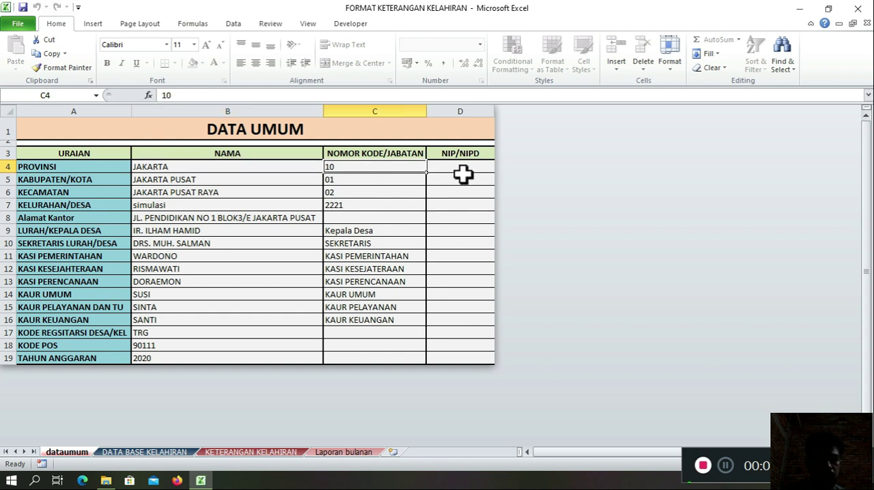
Step: Examine the names and codes entered for KABUPATEN/KOTA, KECAMATAN and KELURAHAN/DESA
click(163, 179)
click(328, 179)
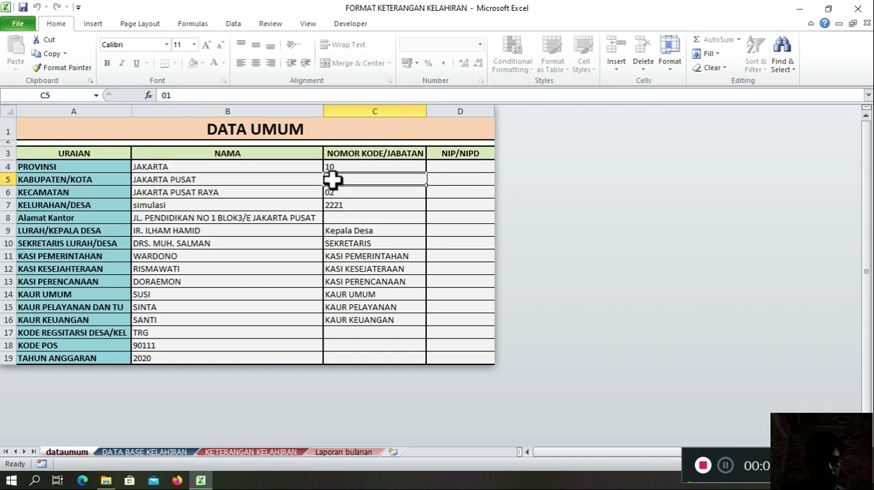
click(260, 193)
click(353, 194)
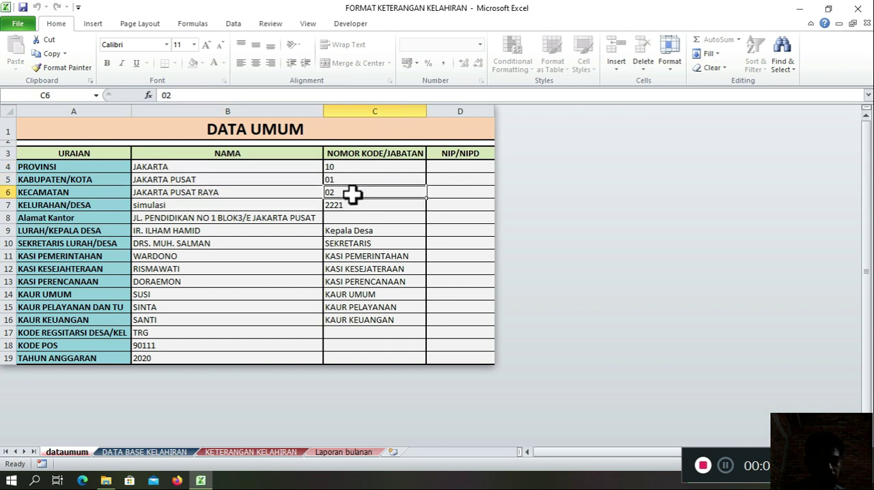
click(176, 209)
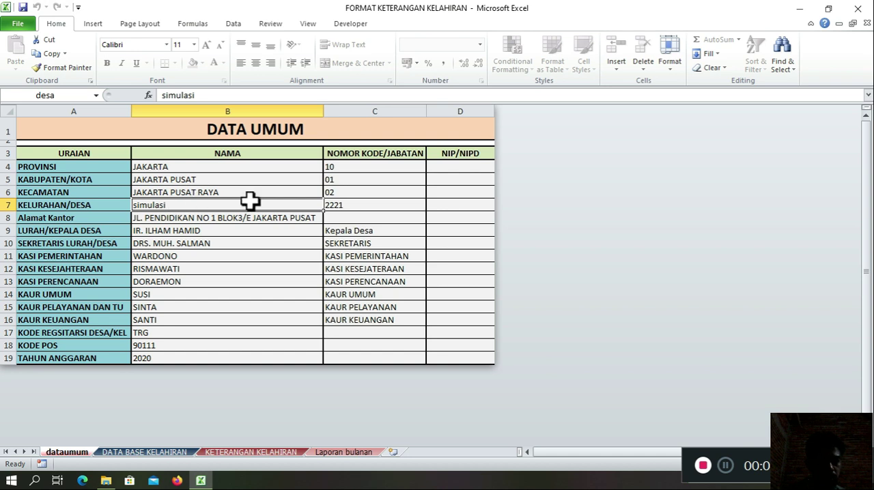
click(351, 207)
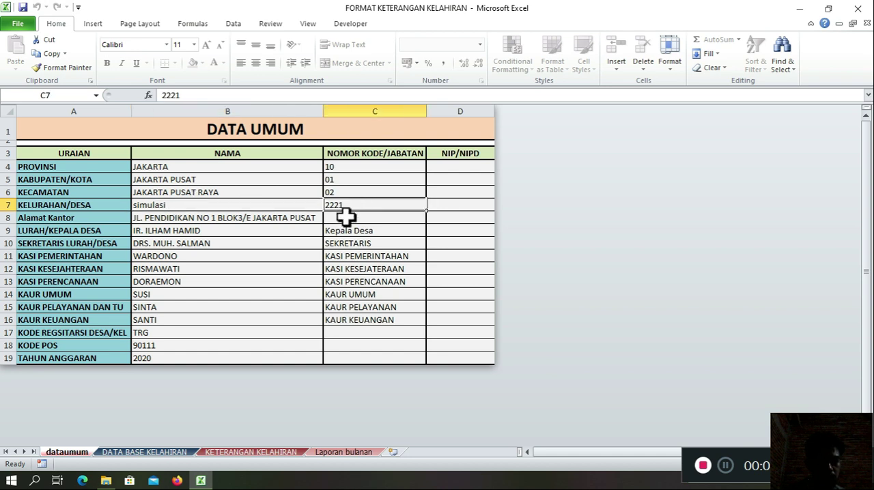
Step: Review the NAMA entries from the office address and village officials down to the registration code, postal code and budget year
click(253, 218)
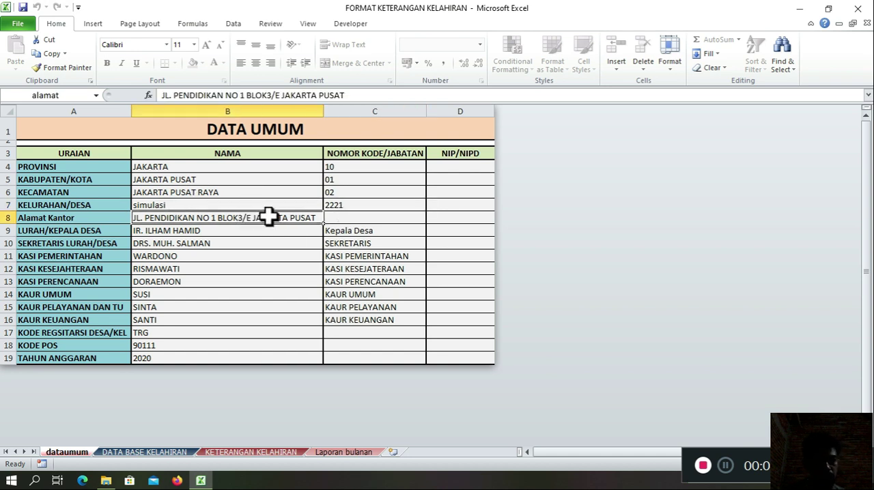
click(216, 232)
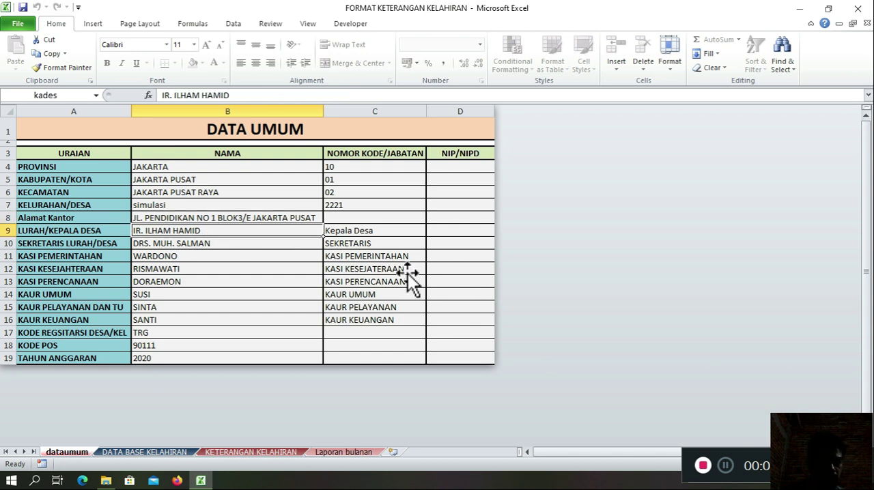
key(Down)
key(Down)
key(Down)
key(Down)
key(Down)
key(Down)
key(Down)
key(Down)
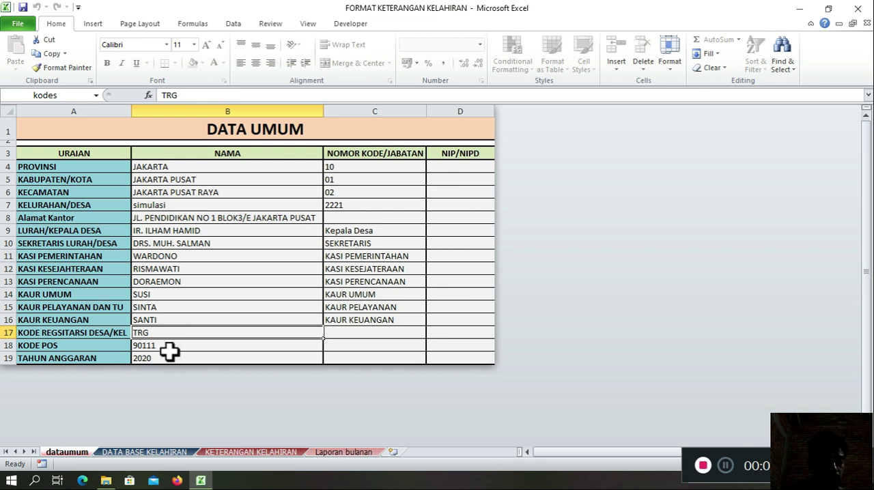
click(176, 346)
click(164, 359)
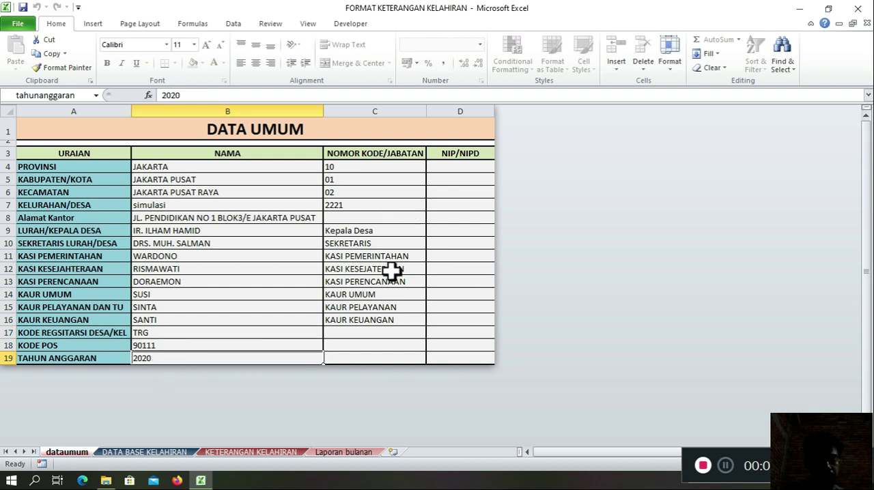
Step: Switch the LURAH/KEPALA DESA position in C9 to Lurah and back to Kepala Desa
click(387, 244)
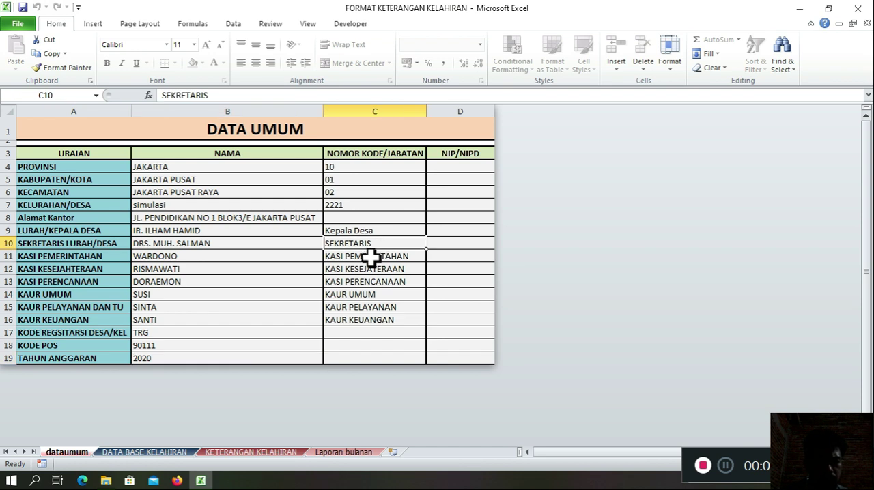
click(372, 269)
click(377, 233)
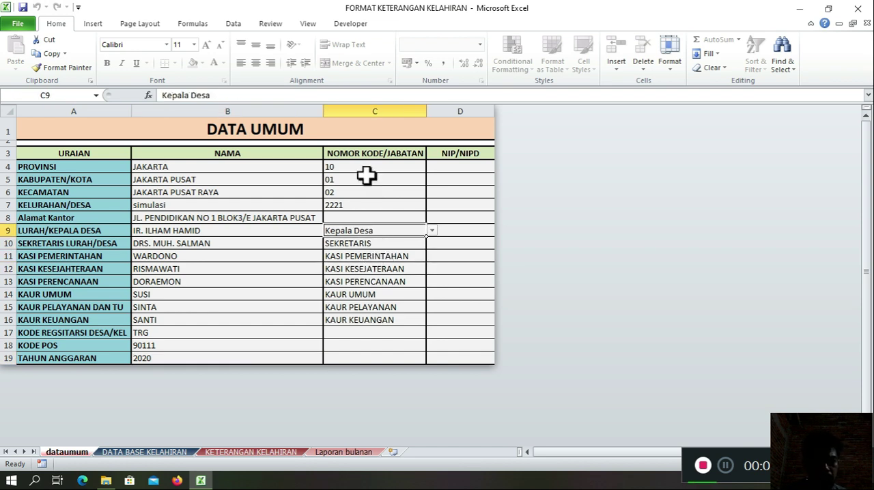
key(alt+Down)
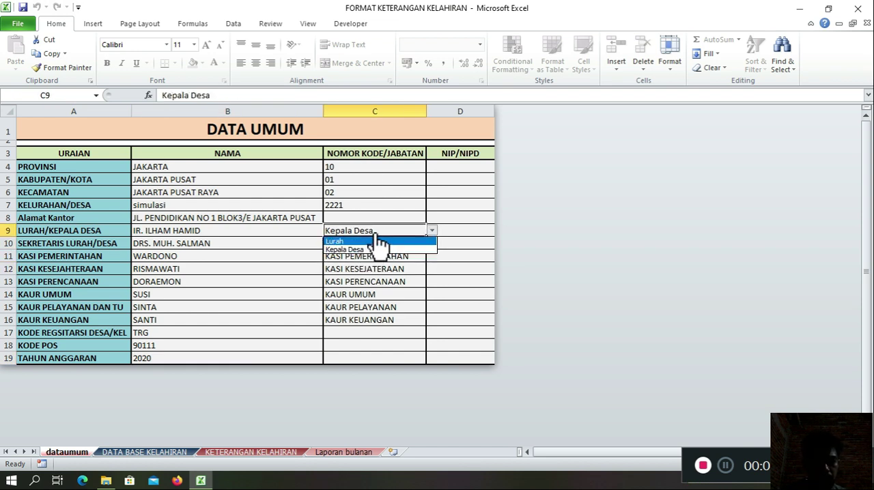
click(360, 243)
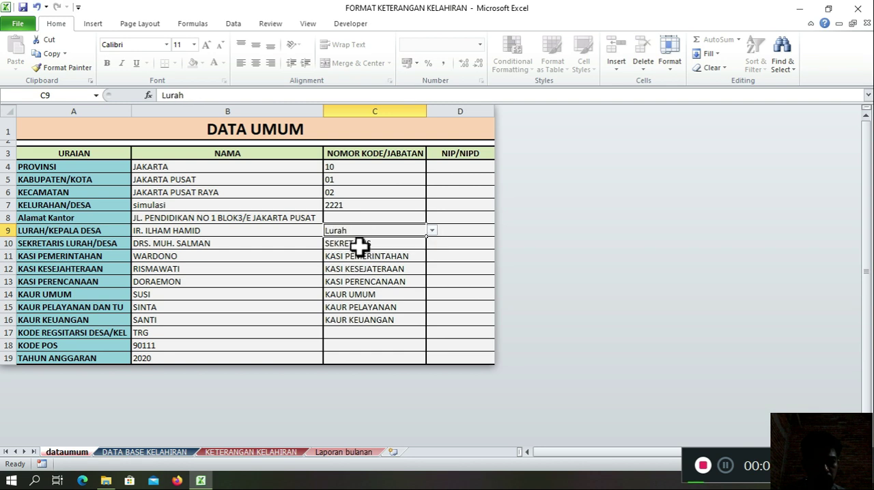
key(alt+Down)
click(358, 249)
click(369, 245)
click(381, 309)
click(375, 332)
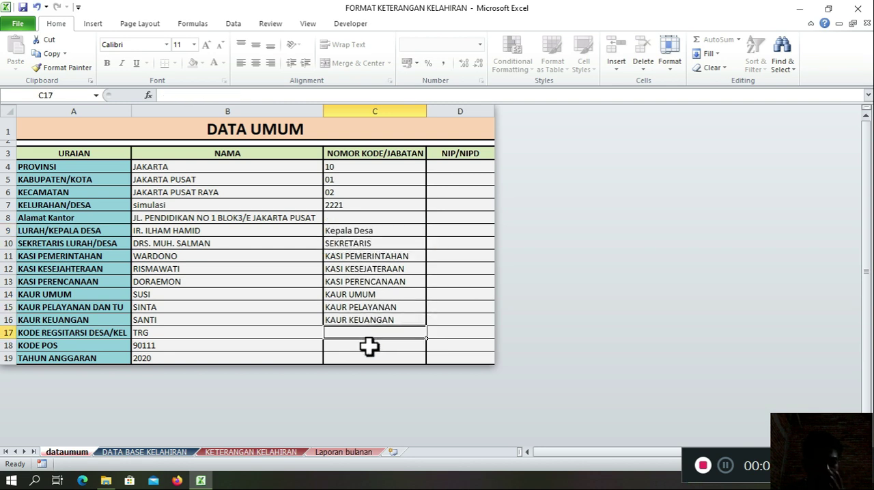
Step: Open the DATA BASE KELAHIRAN sheet and examine the first record's family head, NO KK and baby name fields
click(151, 453)
click(97, 196)
click(126, 199)
click(75, 197)
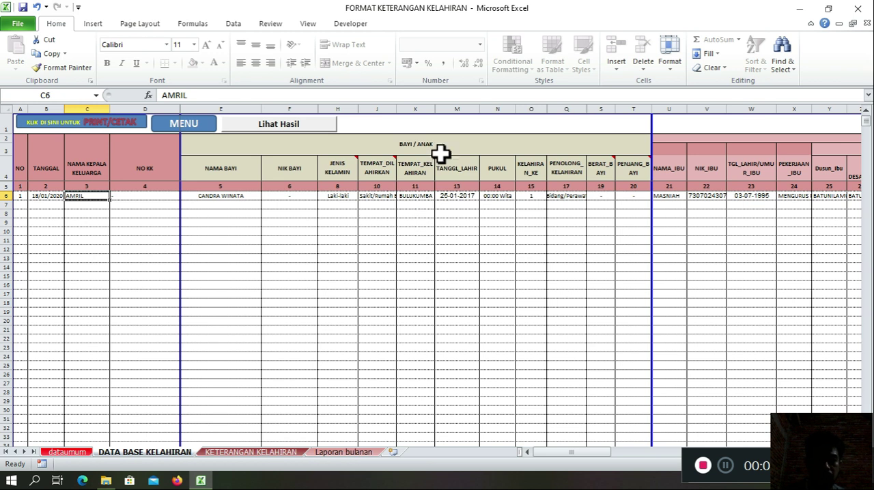
click(209, 222)
click(230, 198)
click(147, 198)
Step: Go through the first record from TANGGAL across the baby, mother, father and reporter columns up to NIK_Pelapor
click(56, 200)
key(Right)
key(Right)
key(Right)
key(Right)
key(Right)
key(Right)
key(Right)
key(Right)
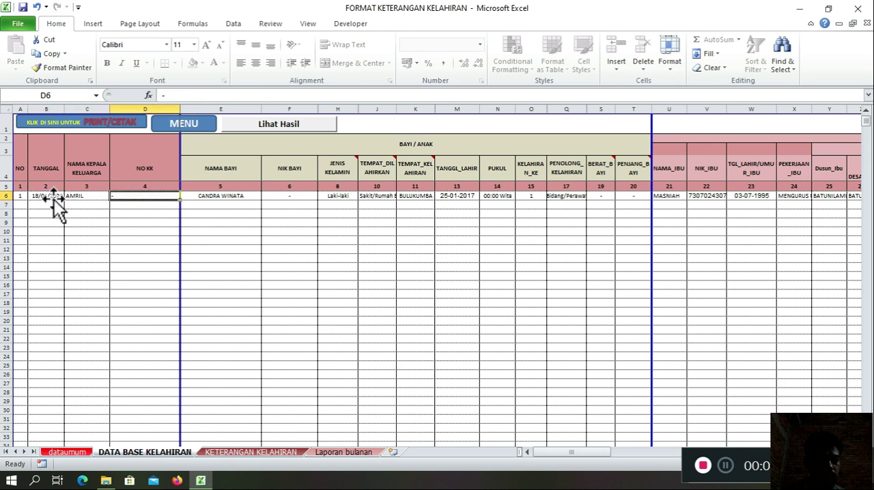
key(Right)
key(Right)
key(Right)
key(Right)
key(Right)
key(Right)
key(Right)
key(Right)
key(Right)
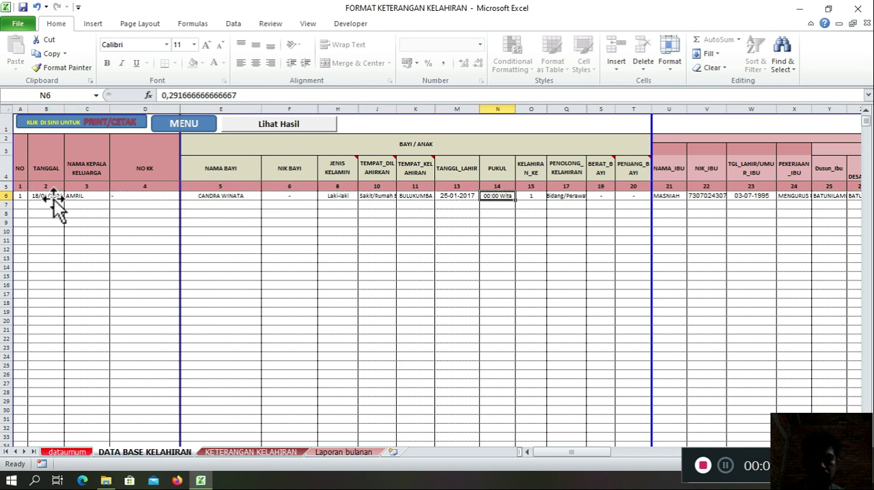
key(Right)
key(Right)
key(Right)
key(Right)
key(Right)
key(Right)
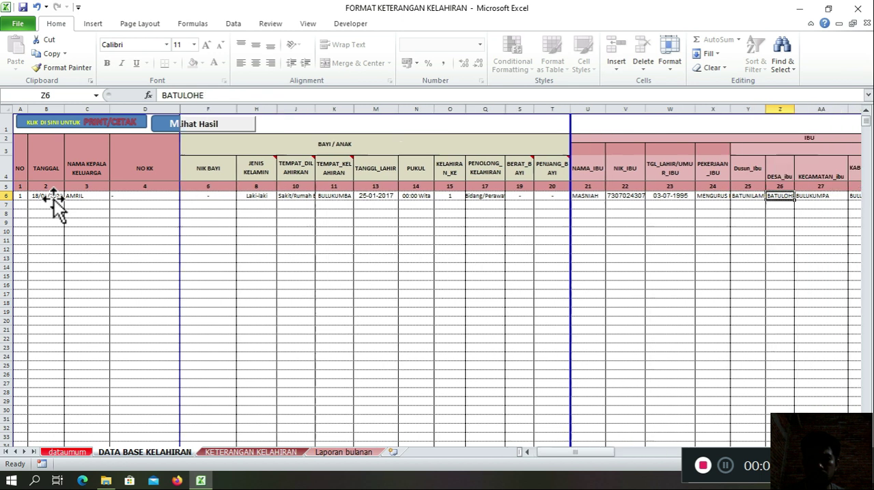
key(Right)
key(Right)
key(Right)
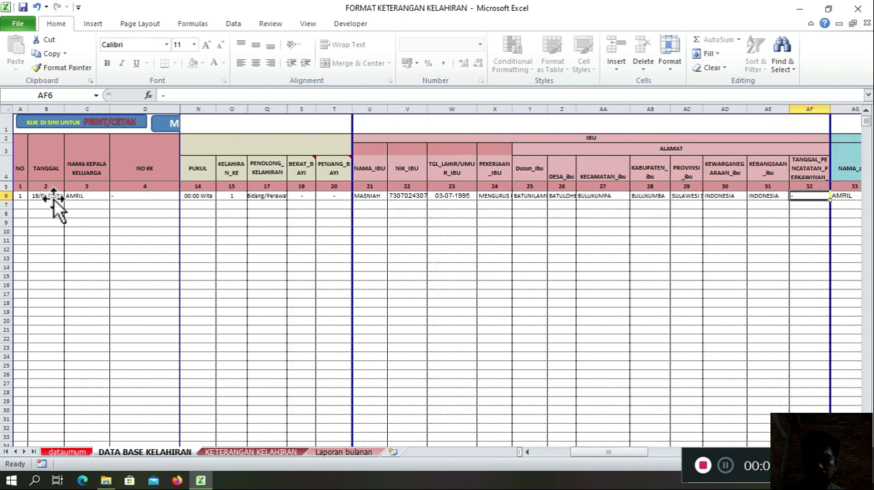
key(Right)
key(Right)
key(Right)
key(Right)
key(Right)
key(Right)
key(Right)
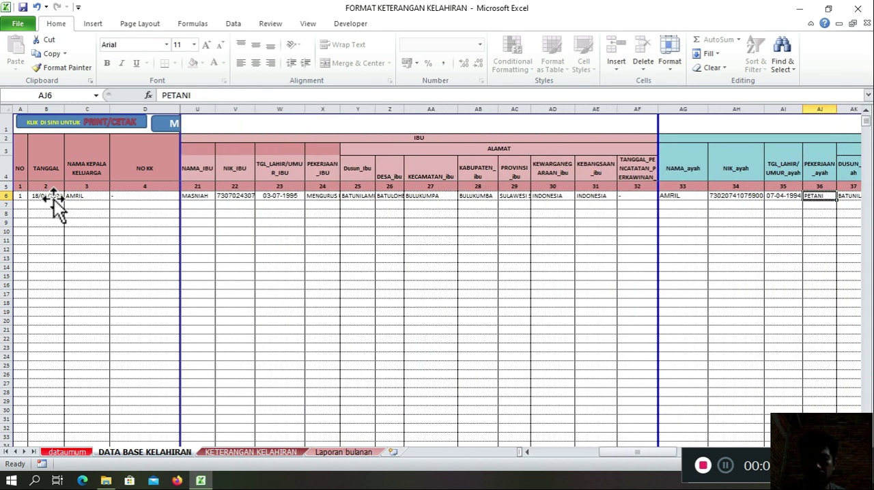
key(Right)
key(Right)
key(Right)
key(Right)
key(Right)
key(Right)
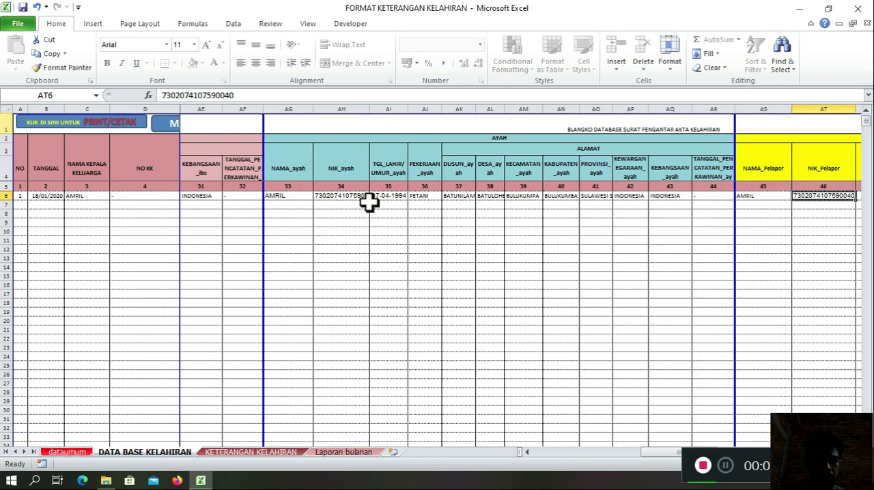
click(433, 231)
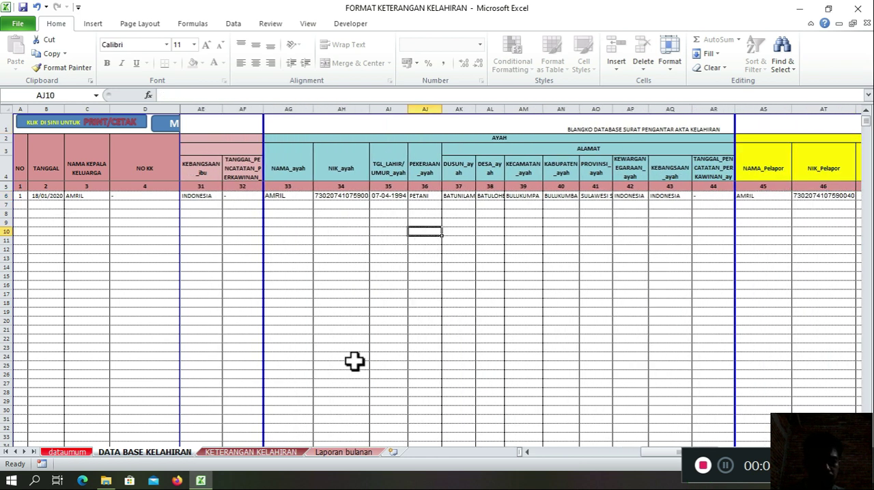
Step: Open the KETERANGAN KELAHIRAN sheet and look over the baby, mother and father sections of the blank birth certificate form
click(250, 452)
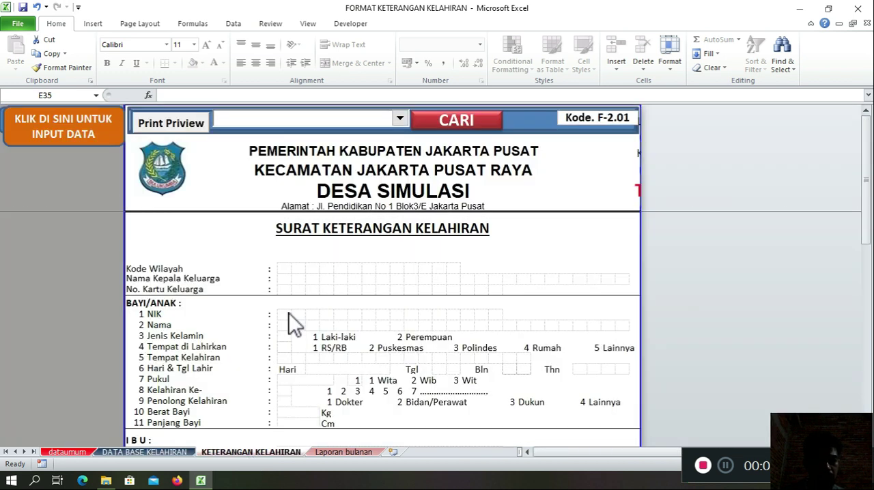
scroll(362, 273, down, 3)
scroll(362, 271, up, 2)
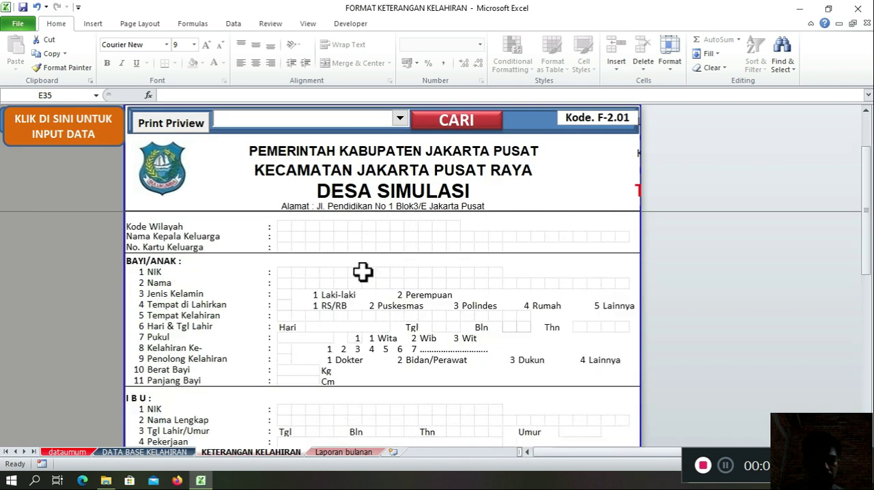
scroll(362, 272, up, 1)
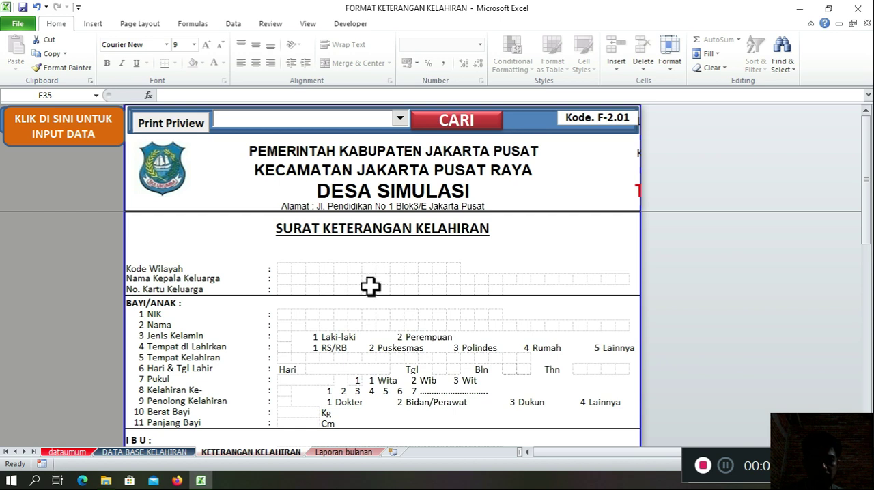
scroll(371, 287, down, 6)
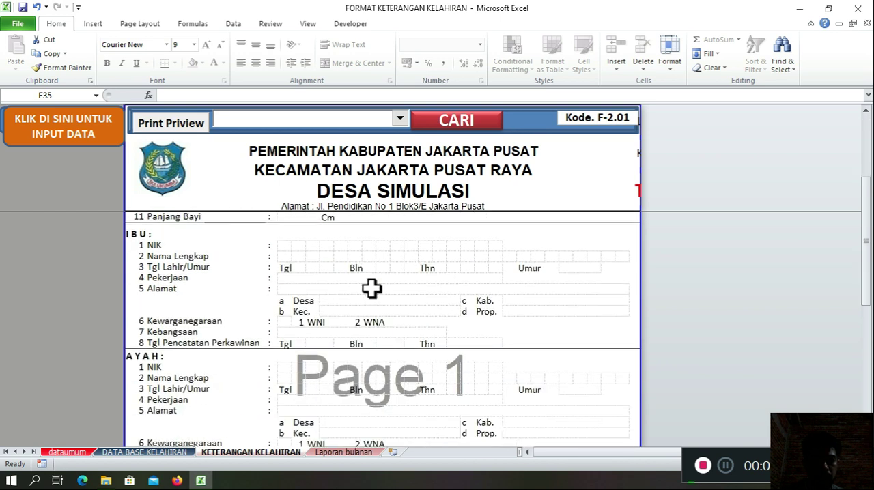
Step: Look over the birth certificate form's remaining sections down to the witnesses and signature block, and return to its heading
scroll(371, 288, down, 10)
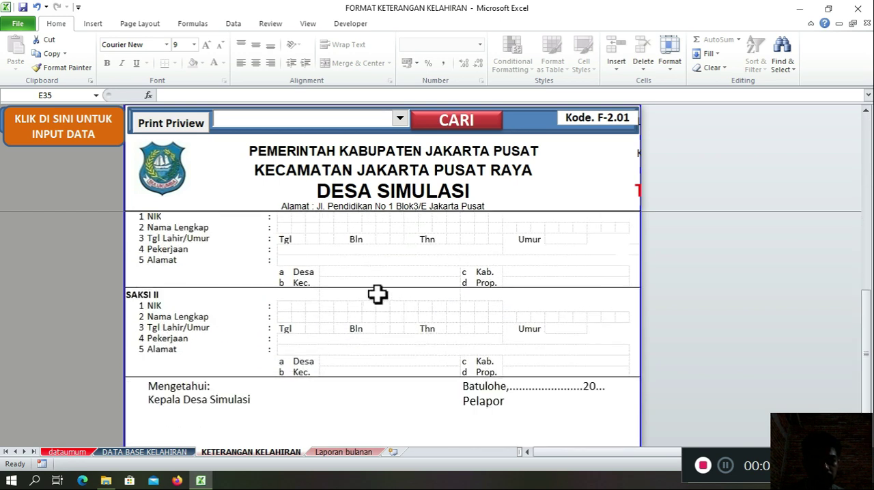
scroll(377, 295, down, 4)
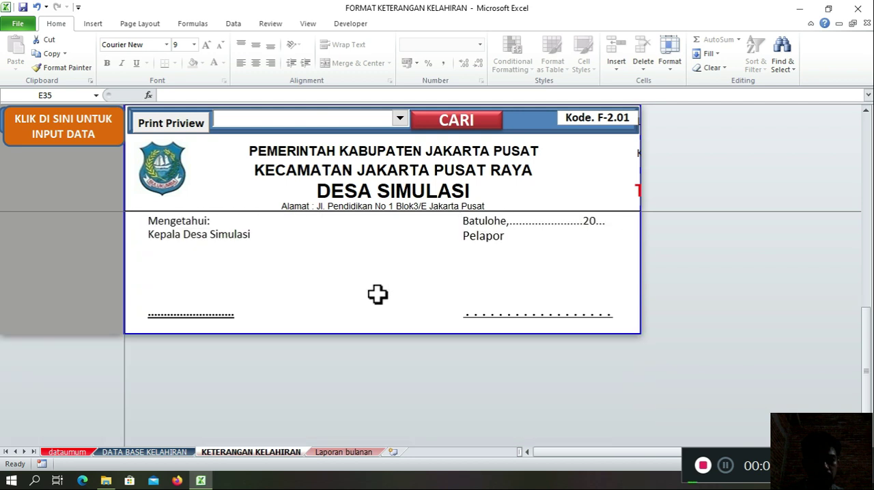
scroll(377, 294, up, 3)
scroll(378, 294, up, 10)
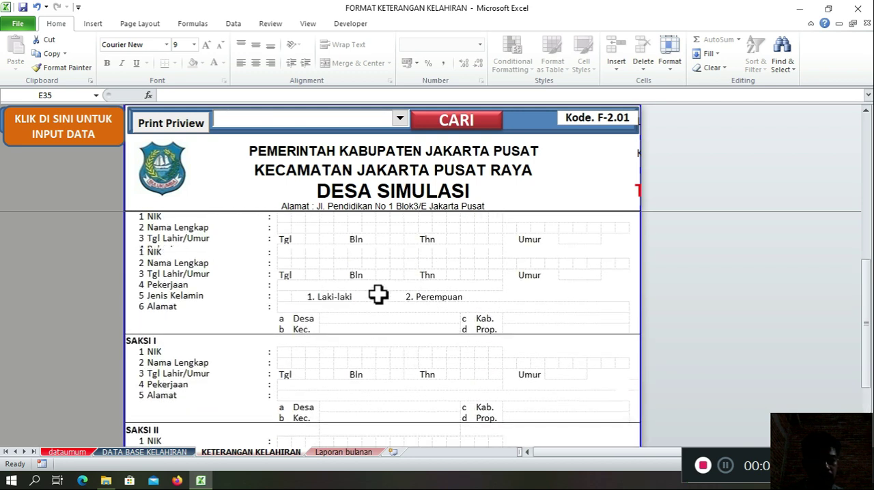
scroll(378, 294, up, 2)
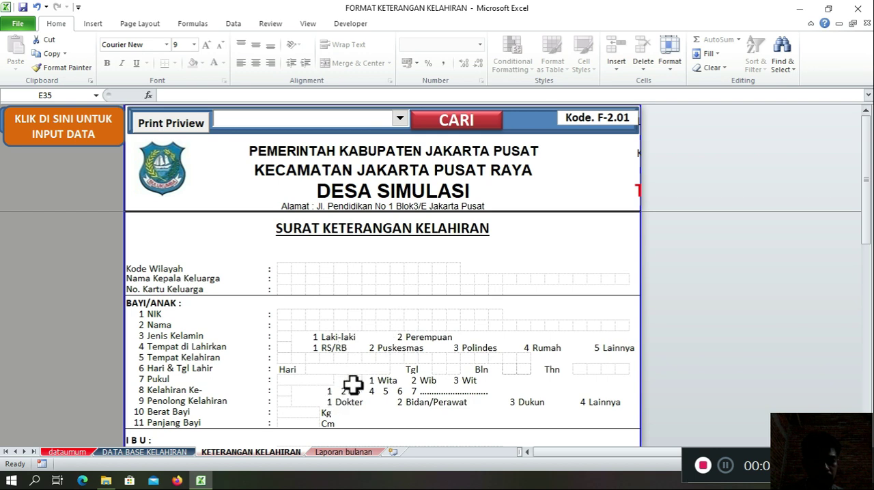
Step: Open the Laporan bulanan sheet and examine its BULAN selector, Filter control and monthly report table
click(330, 454)
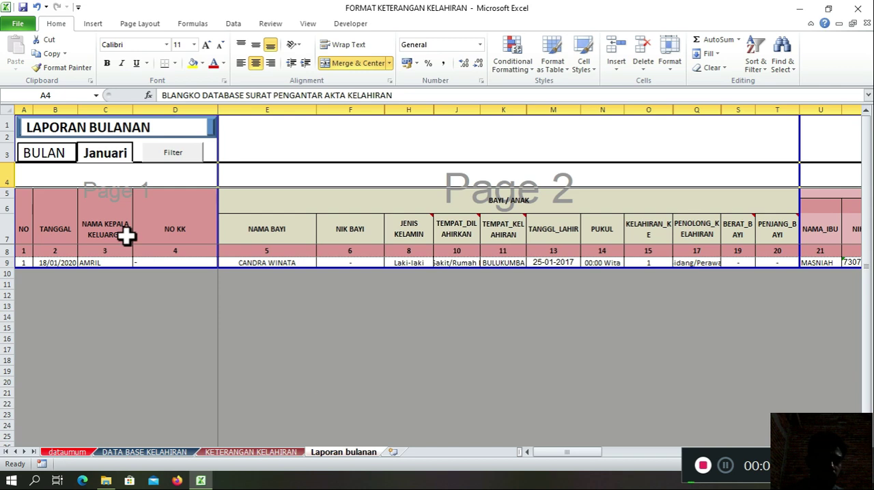
click(92, 308)
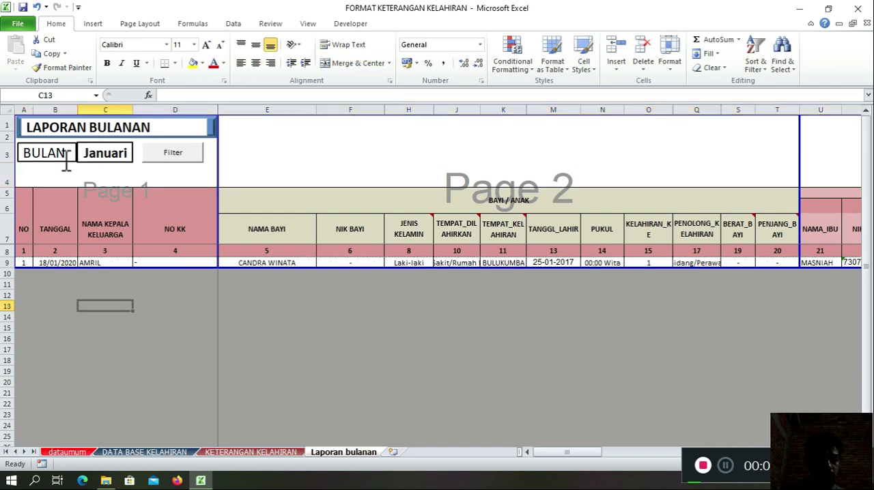
click(101, 152)
click(160, 316)
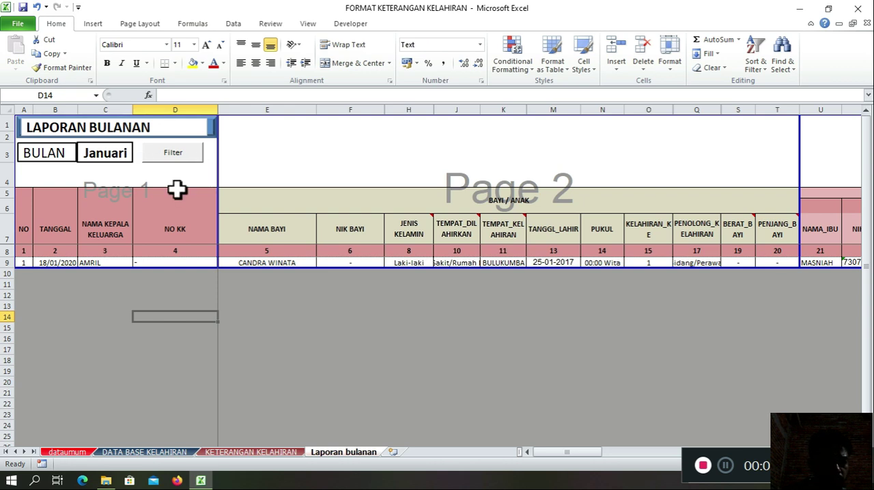
click(311, 317)
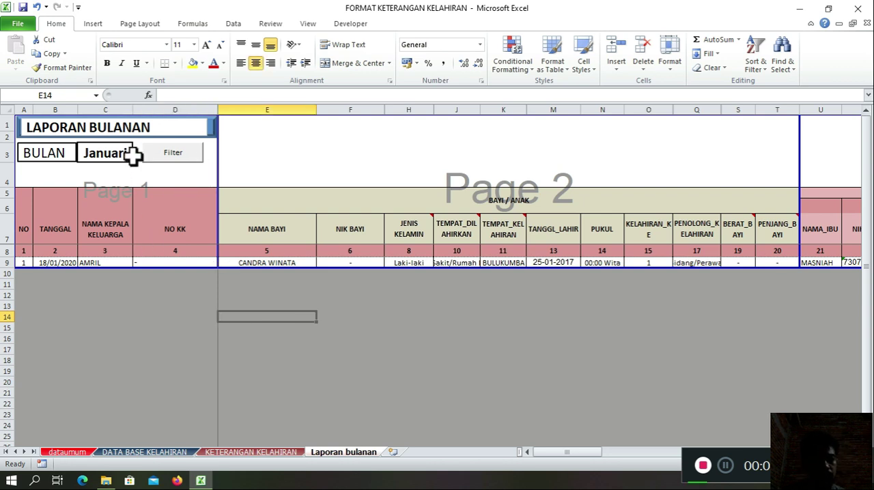
click(168, 329)
click(120, 156)
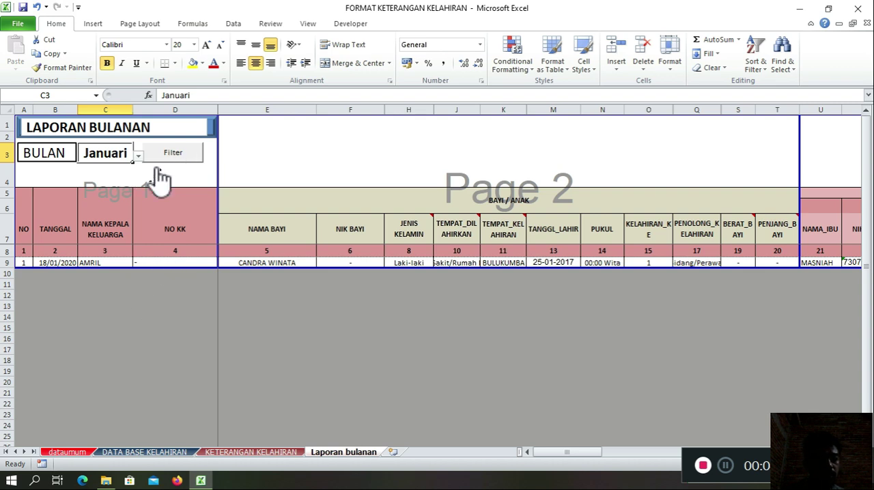
click(166, 292)
click(185, 158)
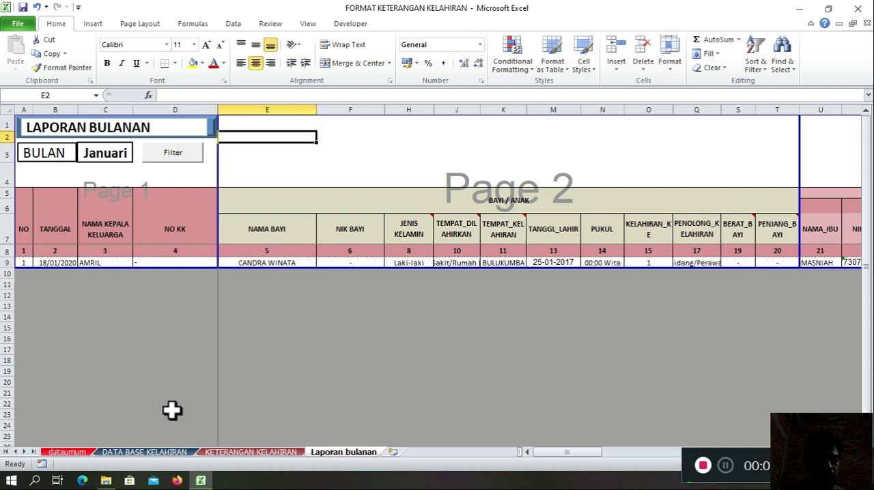
click(186, 380)
click(155, 415)
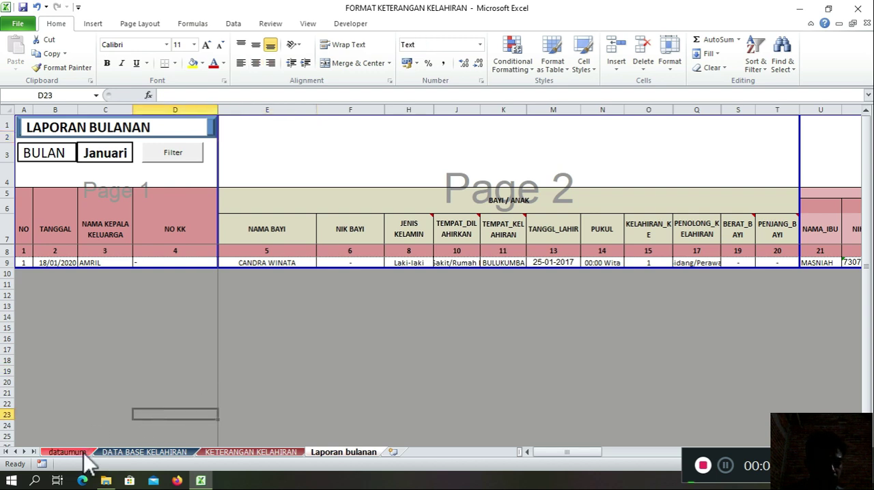
Step: Return to the dataumum sheet and select the NAMA and NOMOR KODE/JABATAN entries from PROVINSI to KODE POS
click(66, 452)
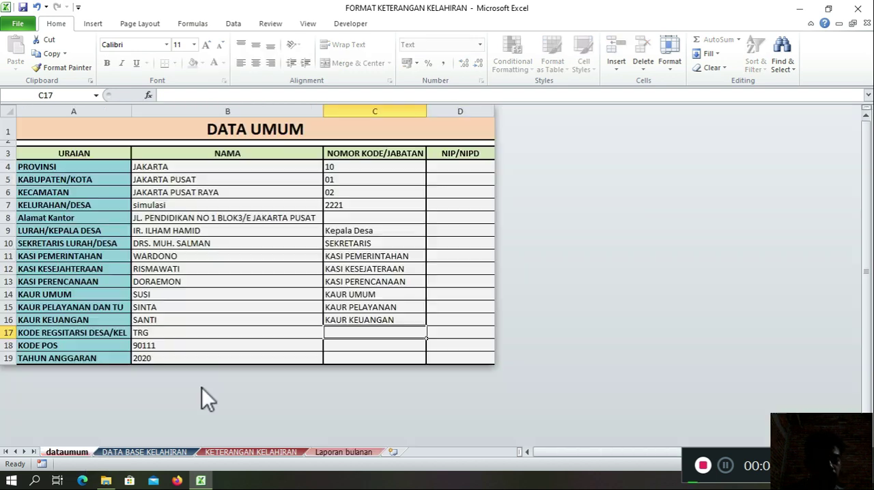
click(205, 220)
click(190, 168)
drag(189, 168, 355, 345)
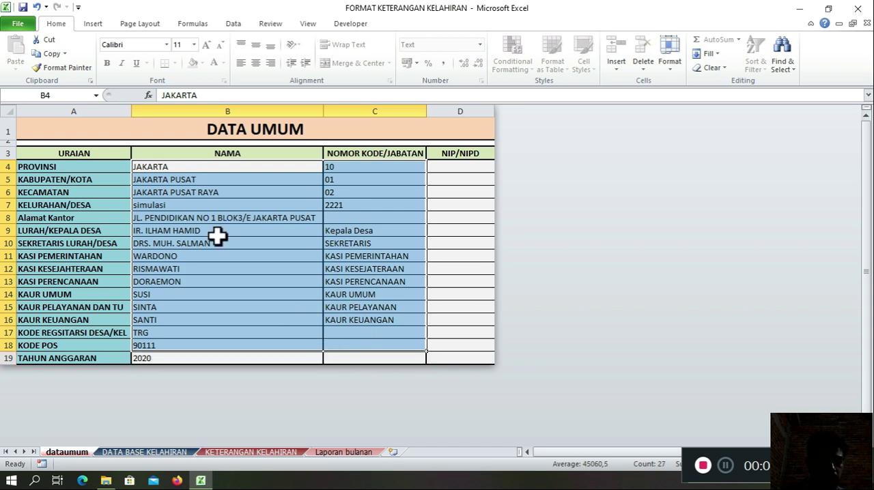
Step: Go through the NAMA entries one by one from PROVINSI down to KASI PEMERINTAHAN
click(151, 169)
click(162, 179)
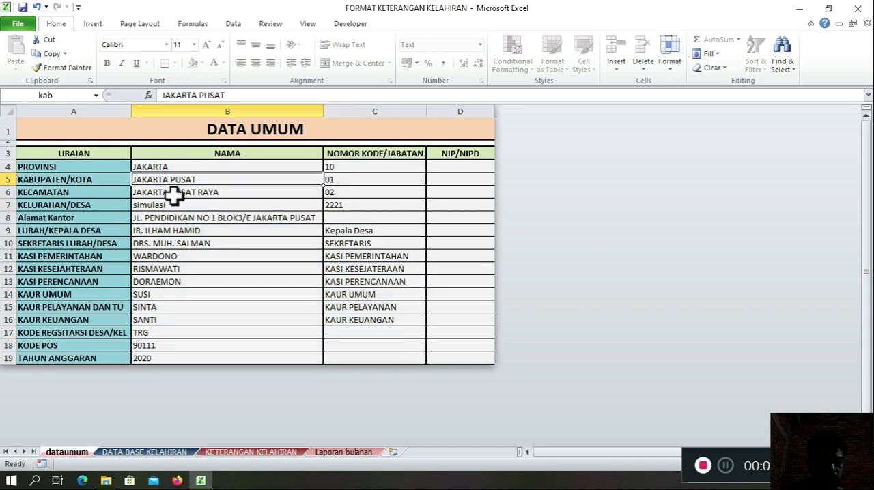
click(178, 194)
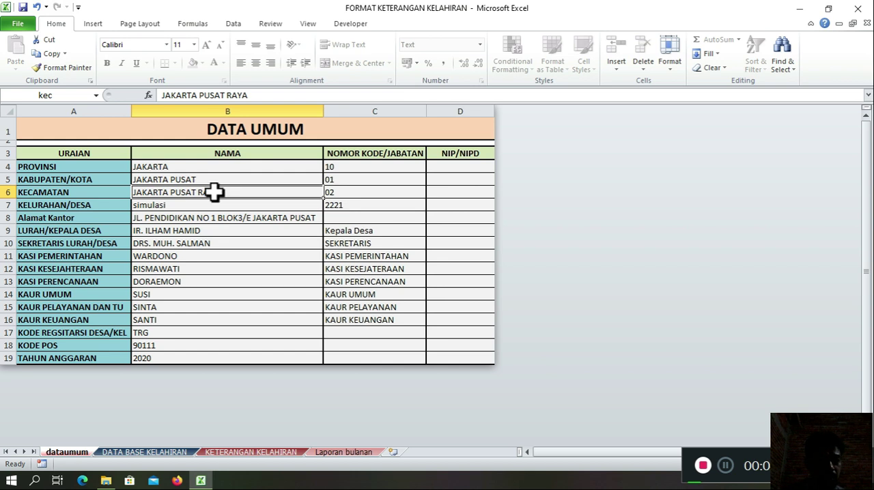
key(Down)
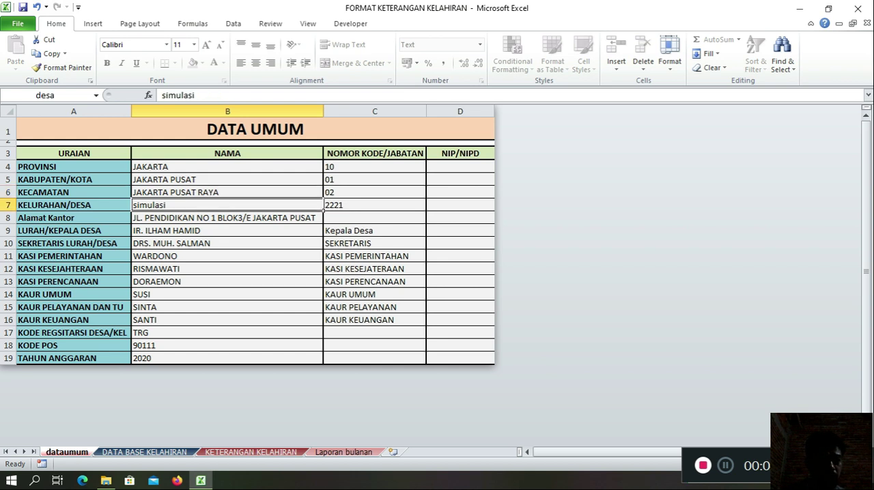
click(160, 219)
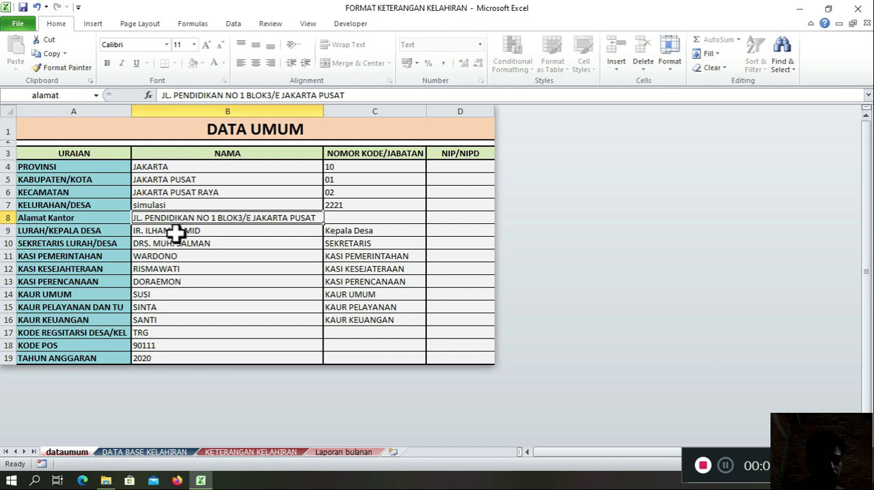
click(176, 234)
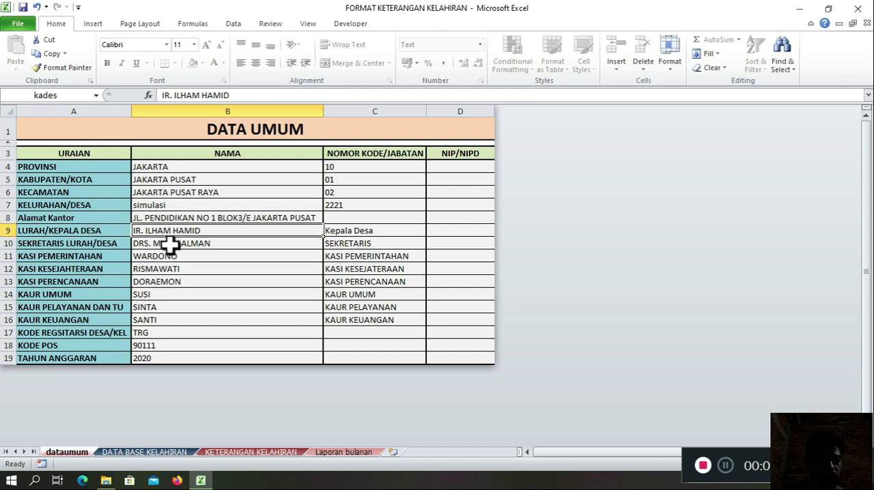
click(170, 244)
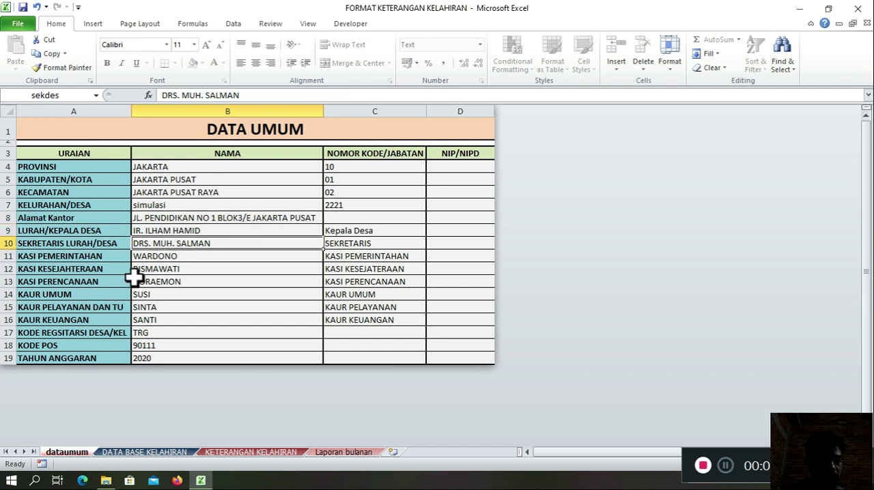
click(178, 257)
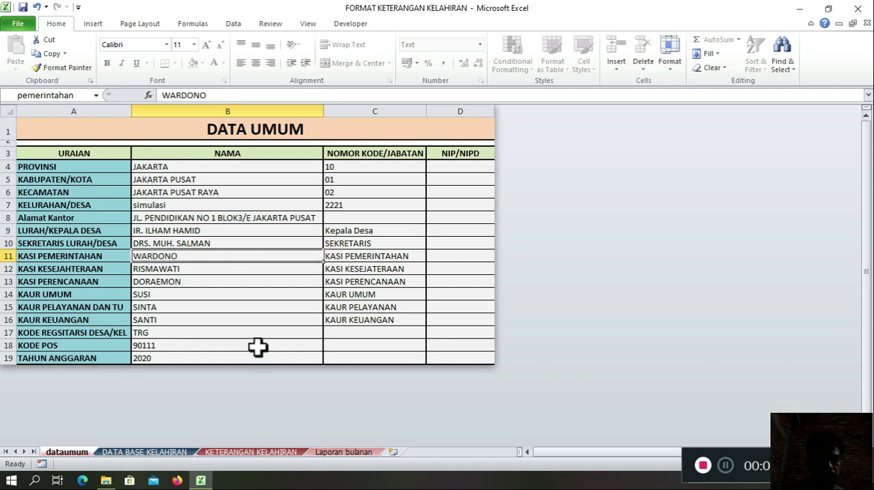
Step: Set the village registration code (KODE REGSITARSI DESA/KEL) in B17 to SML
click(231, 345)
click(152, 331)
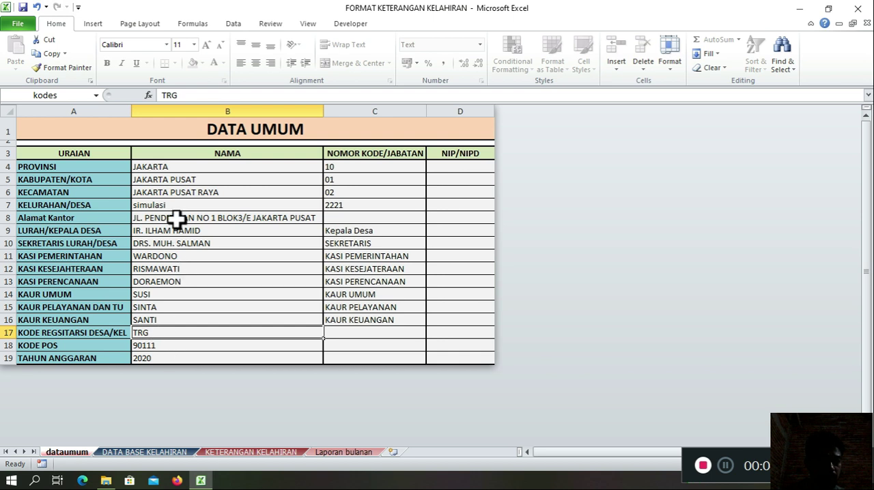
text(SML)
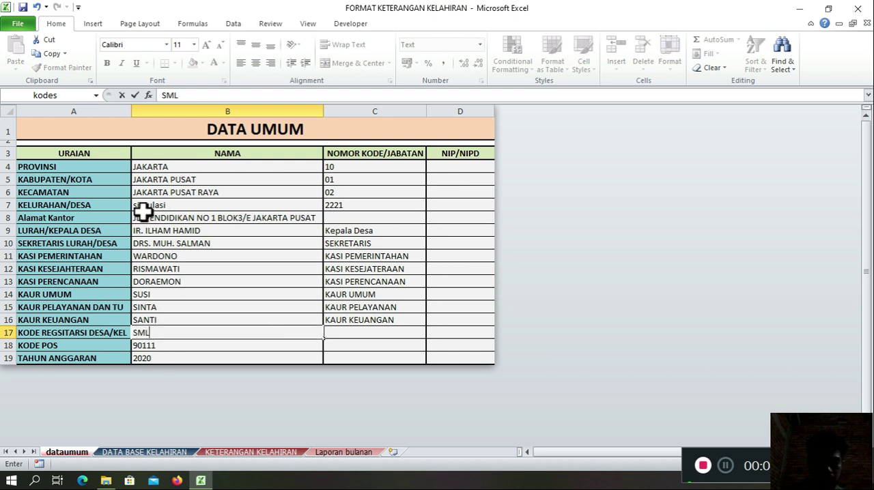
key(Return)
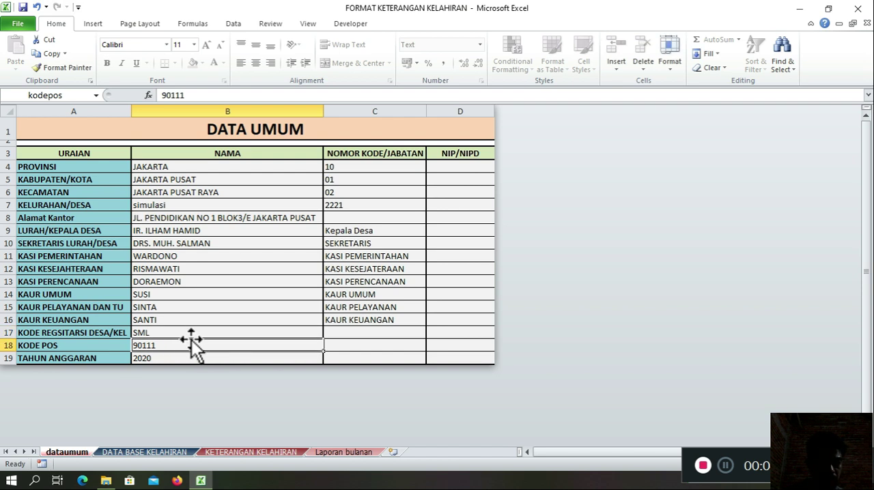
Step: Look over the DATA UMUM entries and select the whole entry range B4:D19
click(272, 294)
click(359, 280)
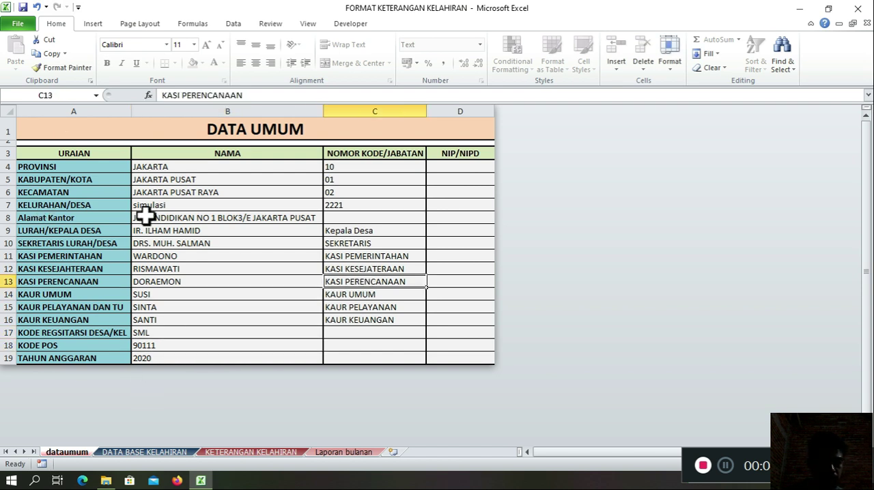
click(200, 202)
drag(181, 168, 360, 347)
click(269, 280)
drag(212, 168, 455, 356)
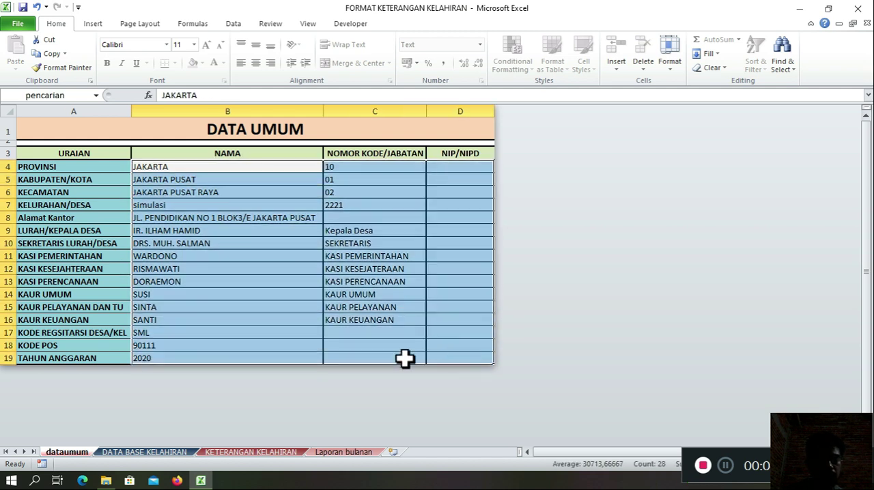
Step: Review individual NAMA entries between KABUPATEN/KOTA and KAUR KEUANGAN, and reselect the range B4:D19
click(236, 205)
click(232, 180)
click(254, 230)
click(263, 256)
click(270, 309)
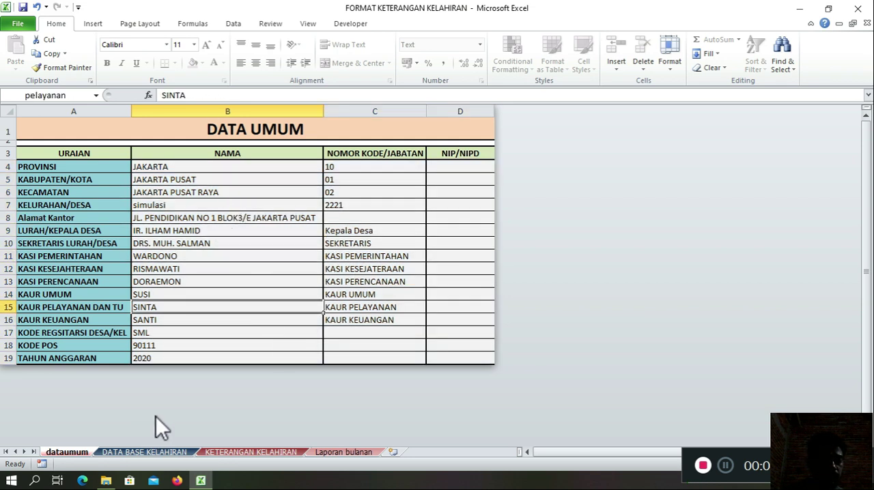
click(212, 320)
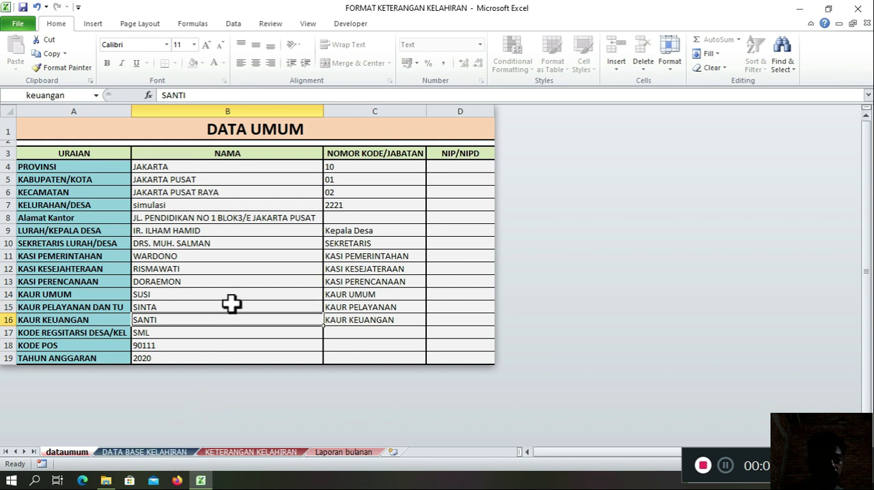
drag(211, 168, 452, 358)
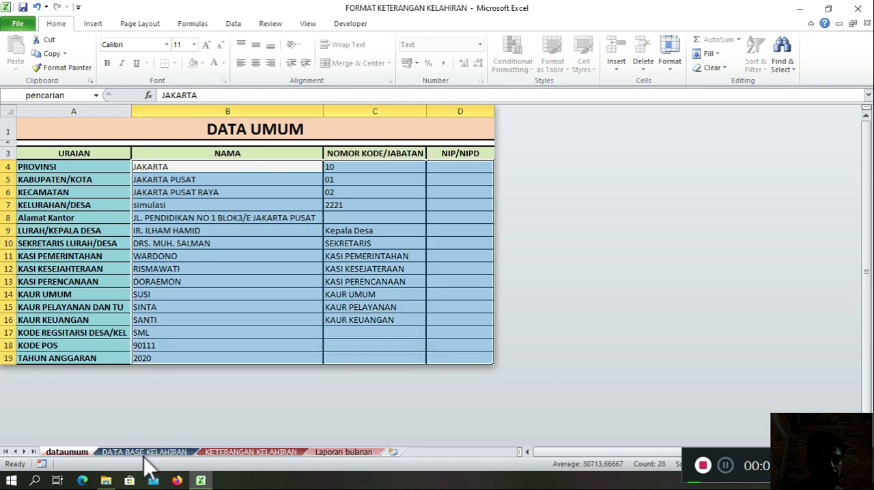
Step: Open the DATA BASE KELAHIRAN sheet and examine the first record's TANGGAL, NAMA KEPALA KELUARGA and NO KK fields
click(144, 453)
click(142, 250)
click(146, 196)
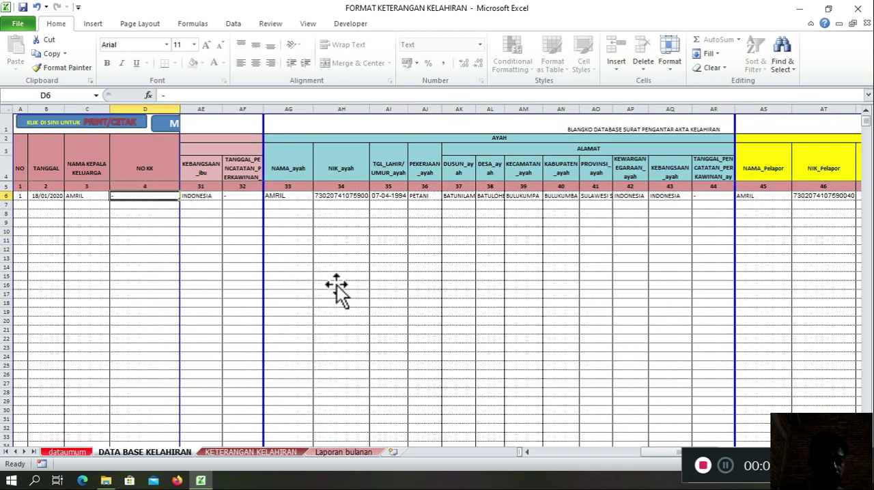
click(50, 196)
key(Right)
key(Left)
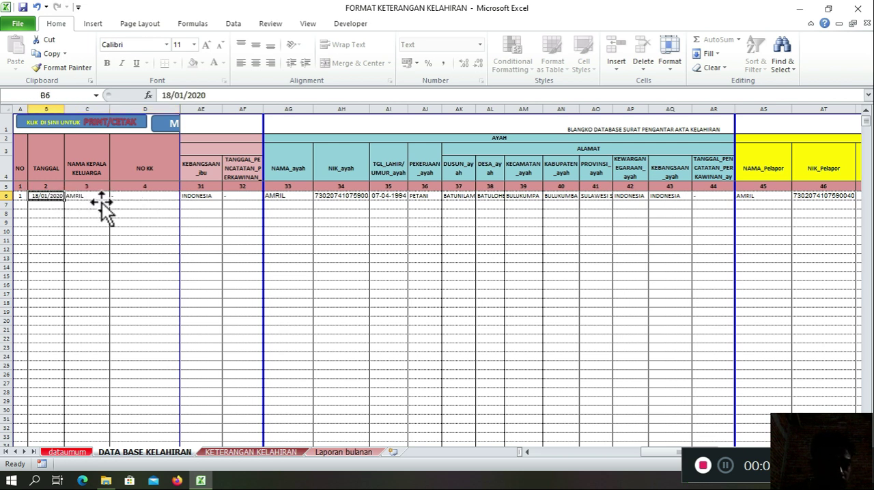
key(Right)
key(Left)
key(Right)
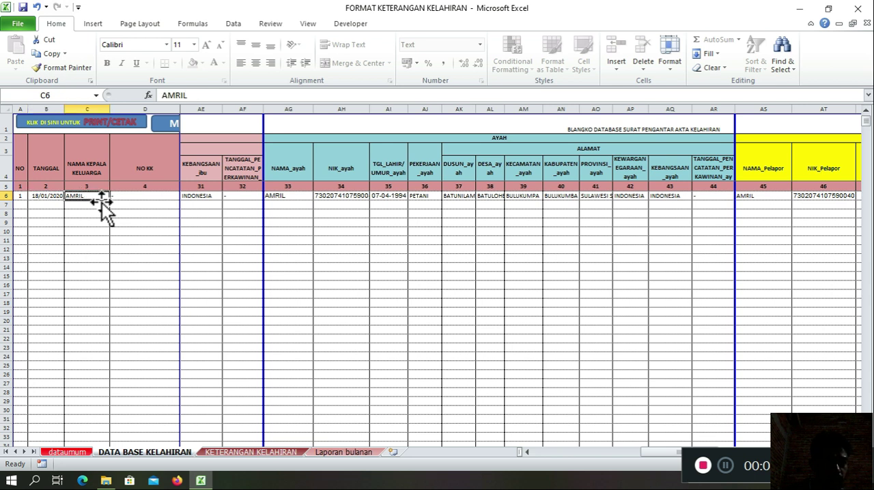
key(Right)
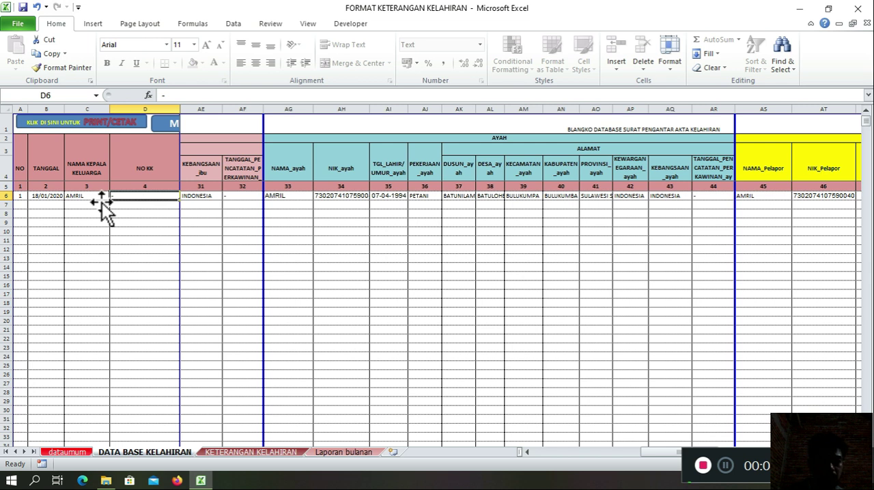
Step: Go through the first record's NAMA BAYI, NIK BAYI and JENIS KELAMIN fields
key(Right)
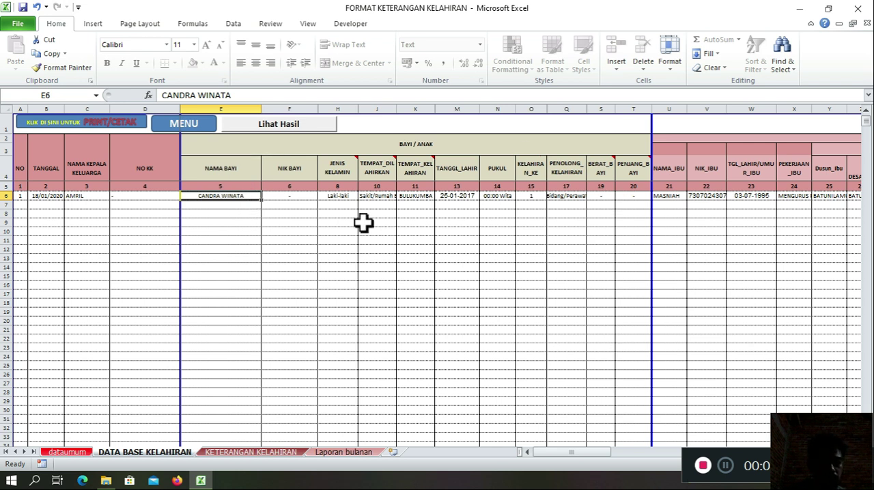
key(Right)
key(Right)
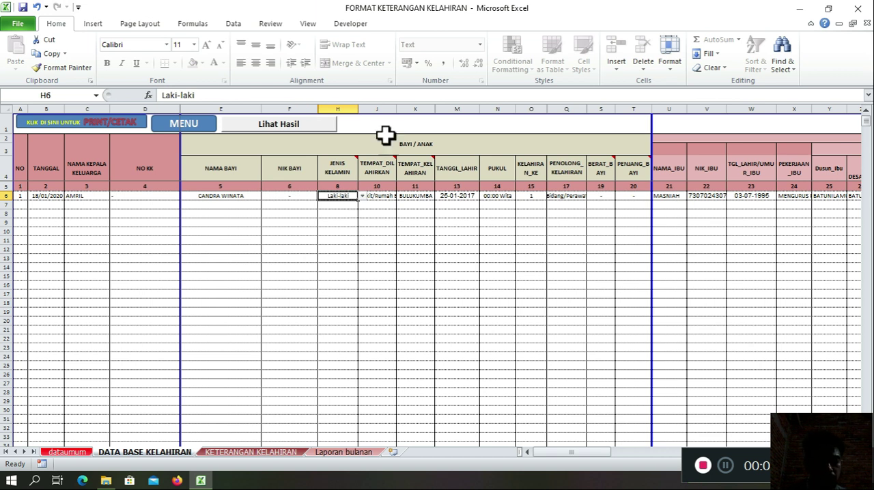
Step: Try the JENIS KELAMIN list options for the first record in H6, ending on Laki-laki
click(362, 197)
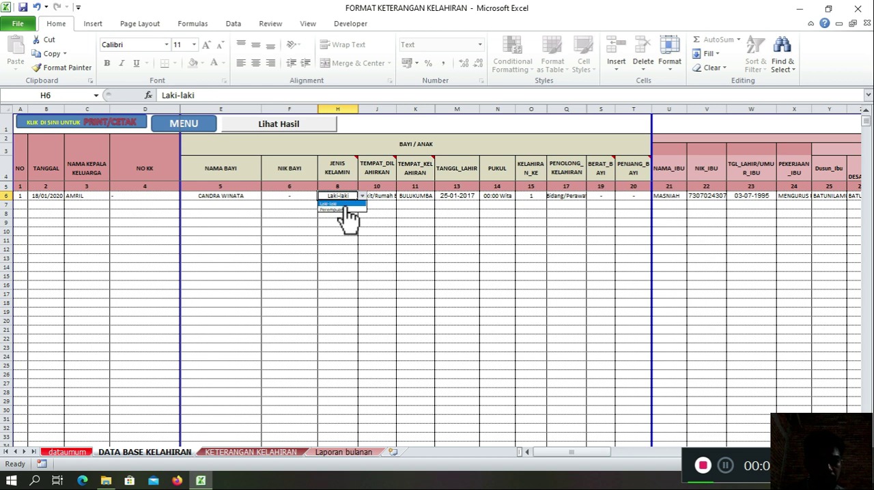
click(346, 205)
click(363, 196)
click(350, 210)
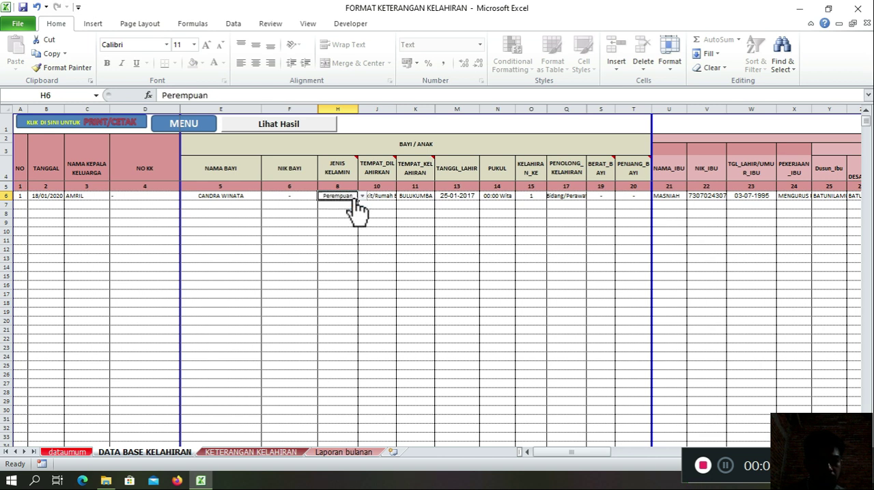
click(362, 196)
click(351, 205)
Step: Try the TEMPAT_DILAHIRKAN list options for the first record in J6, ending on Rumah Sakit/Rumah Bersalin
click(386, 212)
click(381, 198)
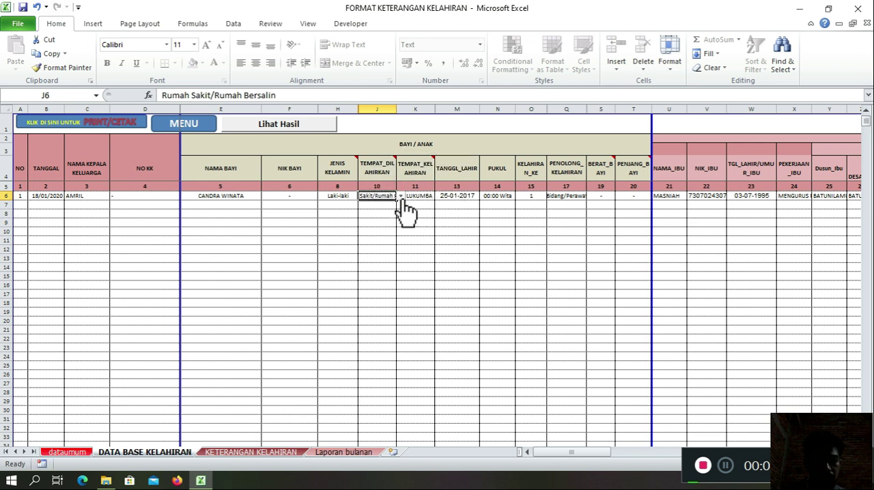
click(401, 197)
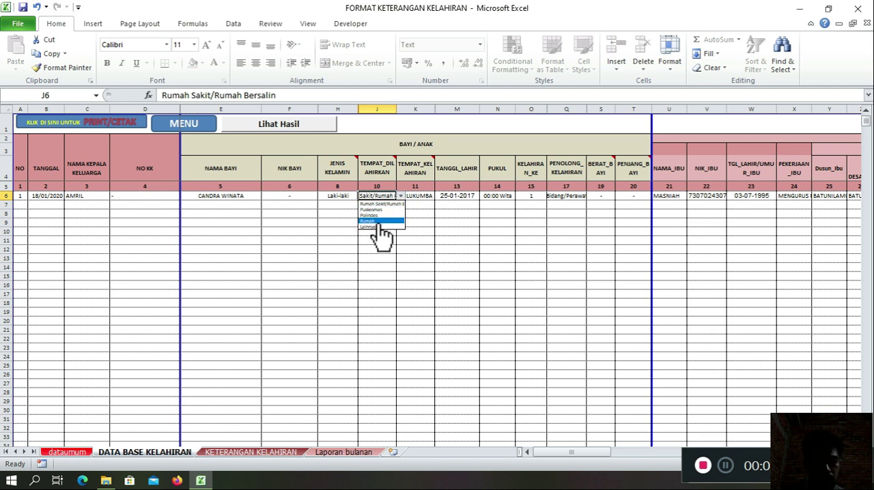
click(400, 197)
click(399, 197)
click(387, 217)
click(402, 197)
click(405, 207)
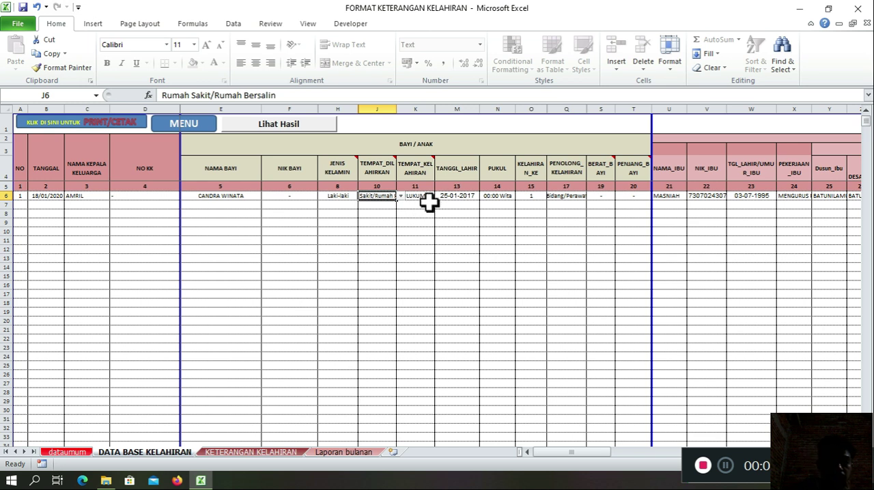
Step: Go through the first record's TEMPAT_KELAHIRAN, TANGGL_LAHIR, PUKUL and KELAHIRAN_KE fields
click(427, 198)
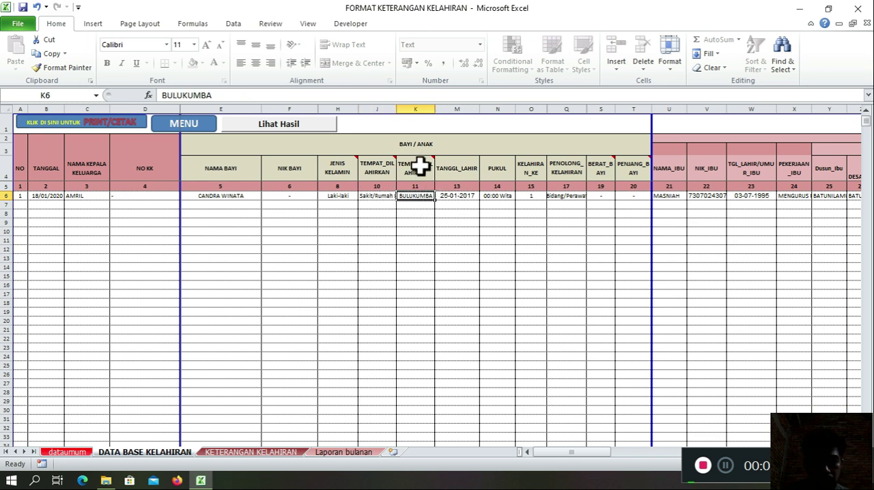
click(465, 198)
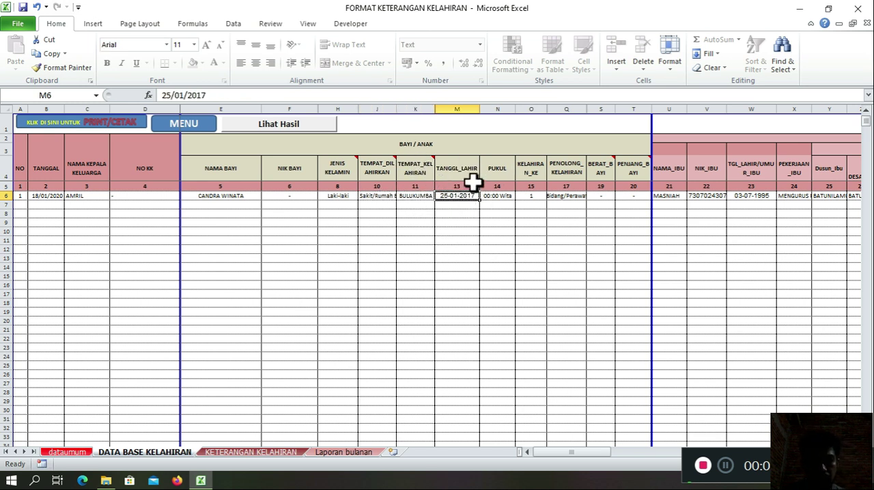
click(497, 196)
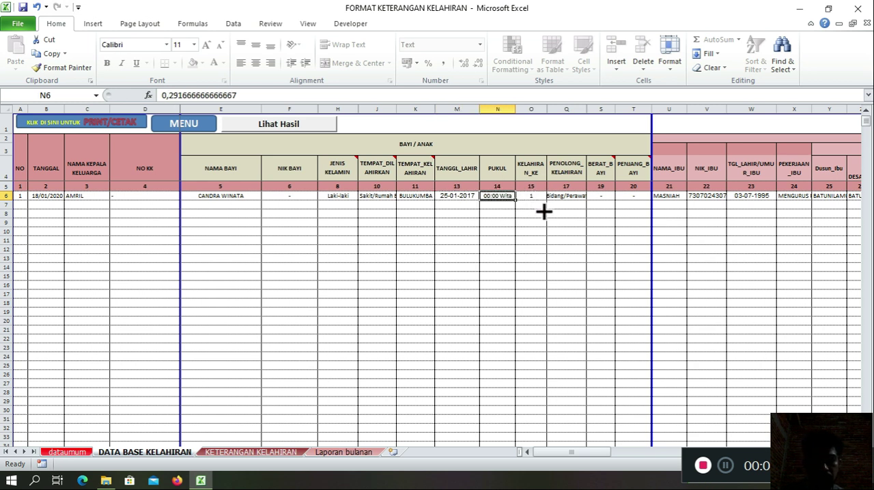
click(537, 196)
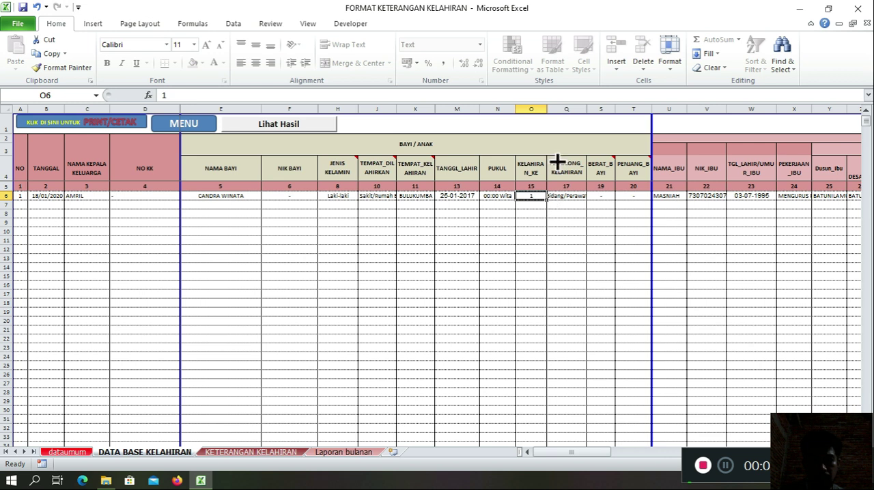
Step: Try the PENOLONG_KELAHIRAN options Dokter, Dukun and Lainnya for the first record in Q6, ending on Bidang/Perawat
click(564, 196)
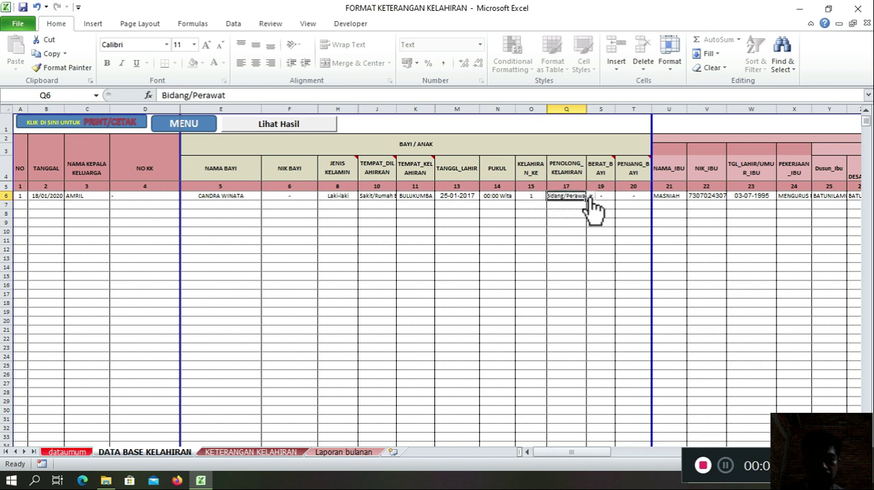
click(591, 196)
click(563, 204)
click(590, 196)
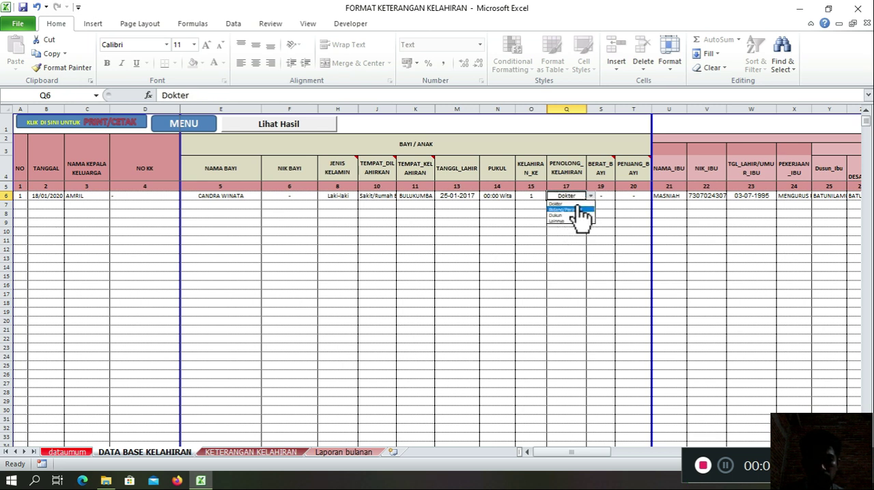
click(573, 209)
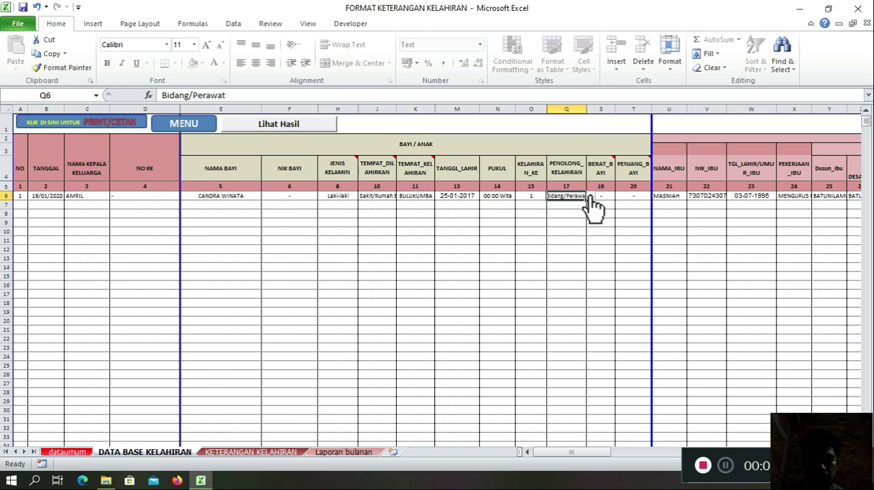
click(591, 196)
click(566, 219)
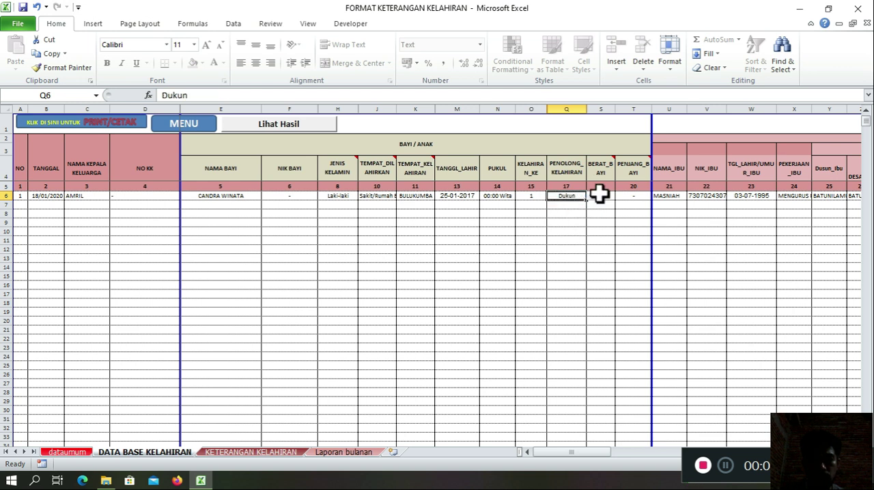
click(591, 197)
click(571, 221)
click(591, 196)
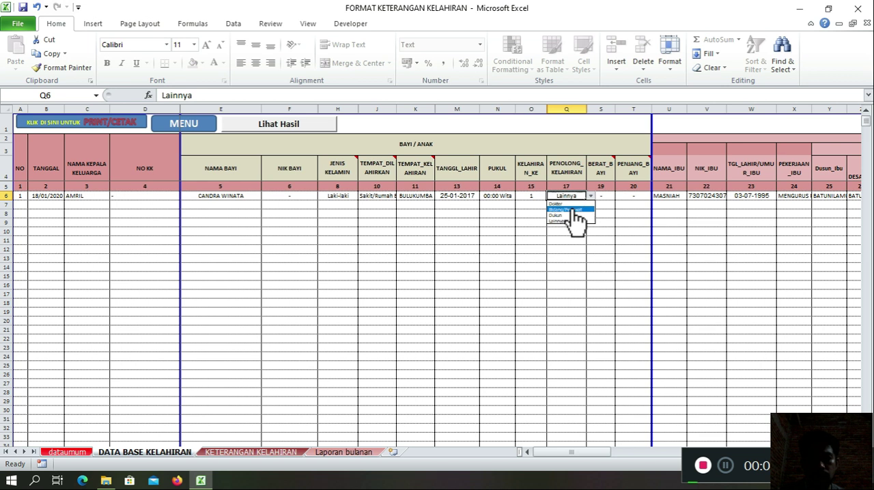
click(570, 210)
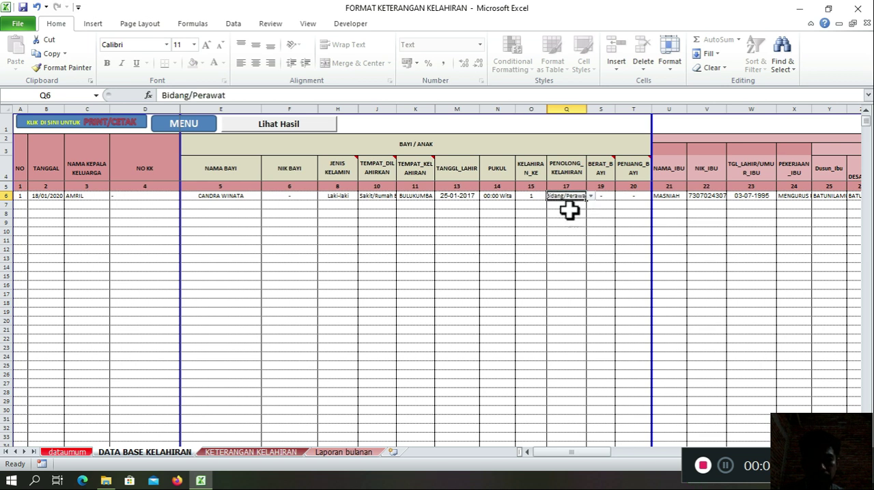
Step: Examine the first record's BERAT_BAYI and PENJANG_BAYI fields
click(605, 197)
click(627, 199)
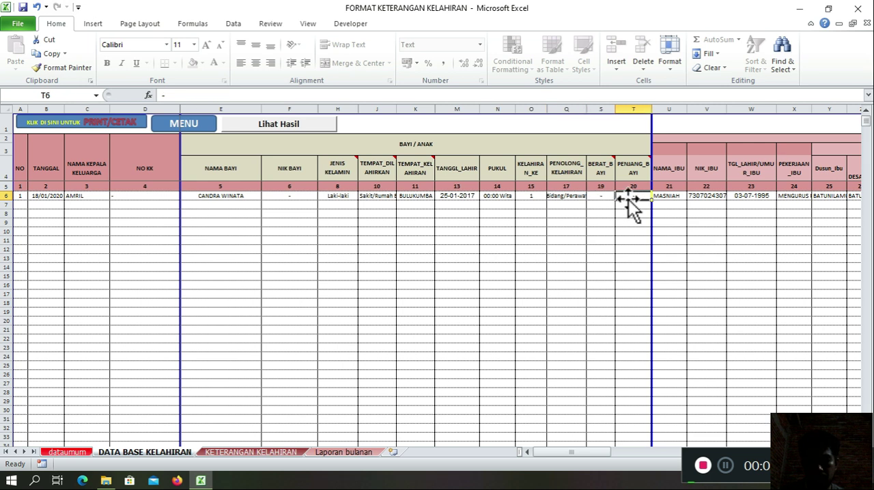
click(607, 197)
click(624, 199)
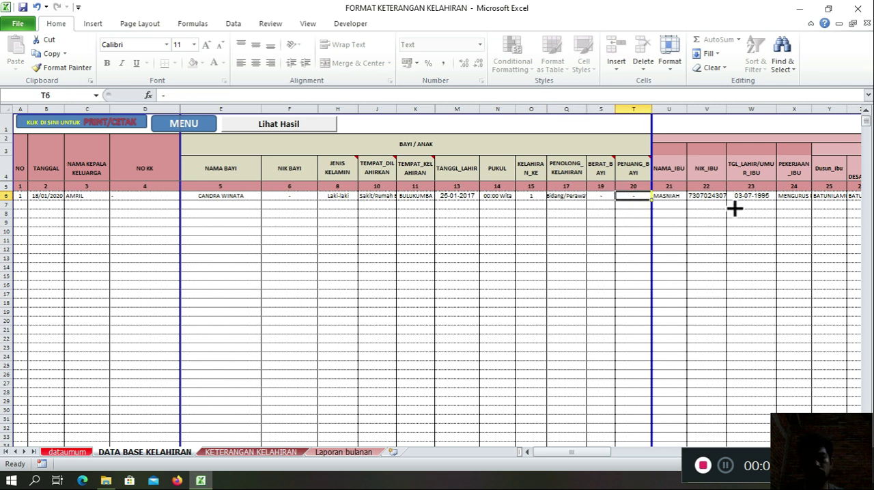
Step: Bring the IBU section into view and select its range U6:AF8
key(Right)
key(Right)
key(Right)
key(Right)
key(Right)
key(Right)
key(Right)
key(Right)
key(Right)
key(Right)
key(Right)
key(Right)
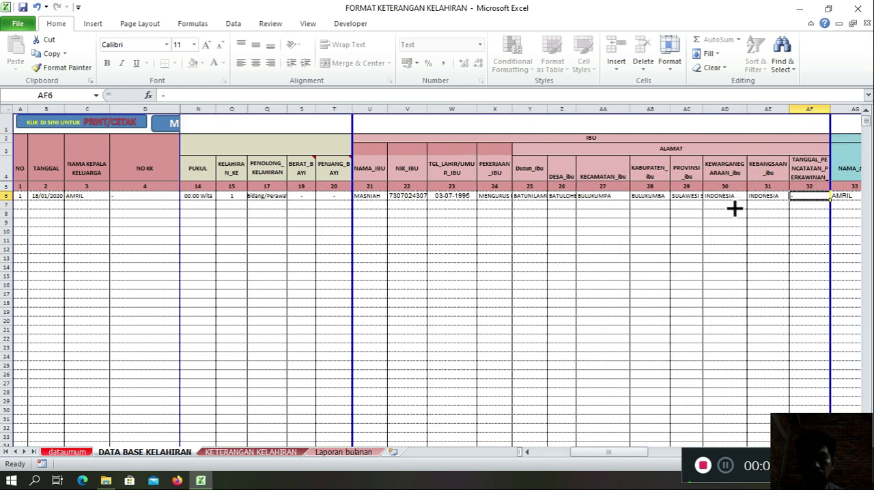
drag(384, 199, 797, 216)
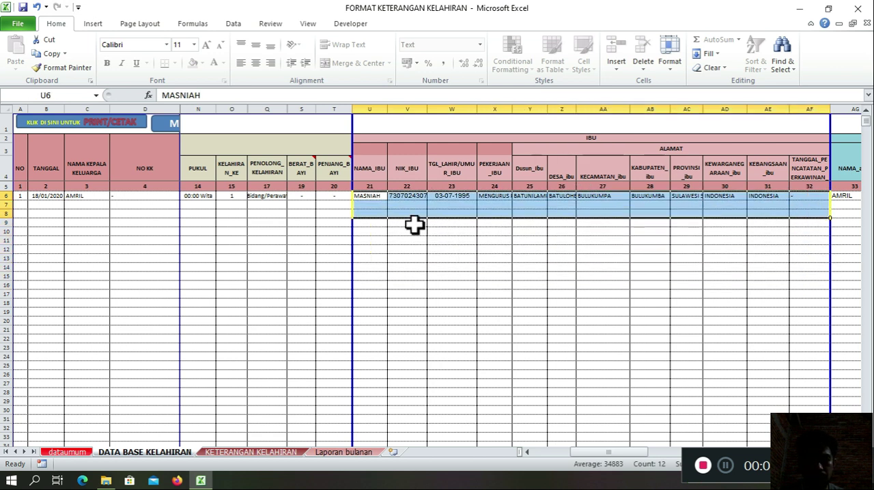
Step: Go through the first record's IBU fields from NAMA_IBU across the ALAMAT columns to the mother's citizenship and nationality
click(371, 196)
key(Right)
key(Right)
key(Right)
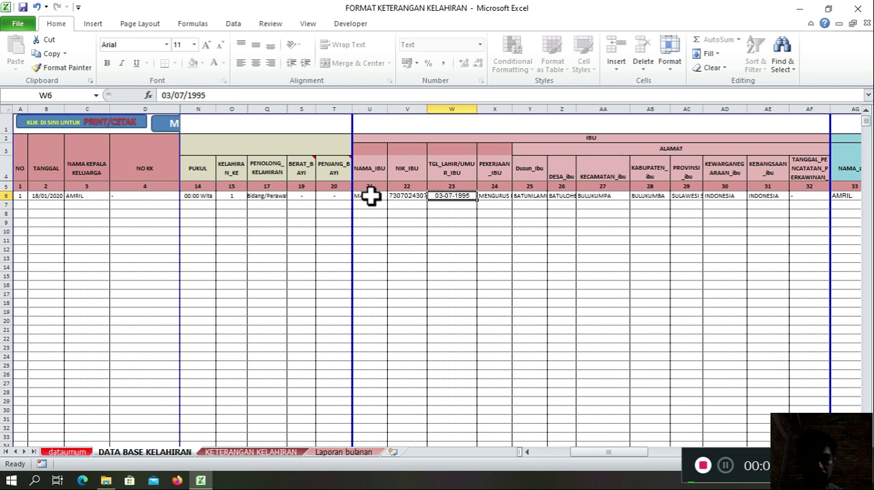
key(Right)
key(Right)
key(Right)
key(Right)
key(Right)
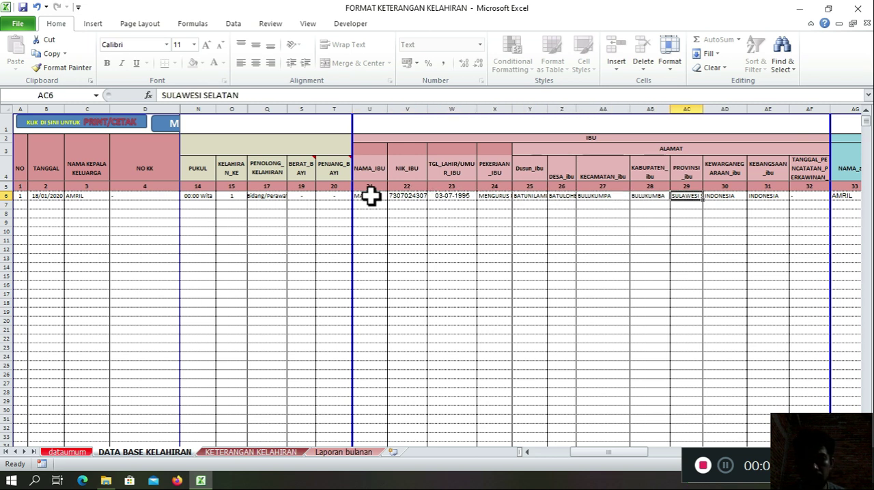
key(Right)
Step: Go back to the mother's address fields from Dusun_ibu and review them through to the marriage registration date
key(Right)
key(Left)
key(Left)
key(Left)
key(Left)
key(Left)
key(Left)
key(Left)
key(Left)
key(Left)
key(Left)
key(Left)
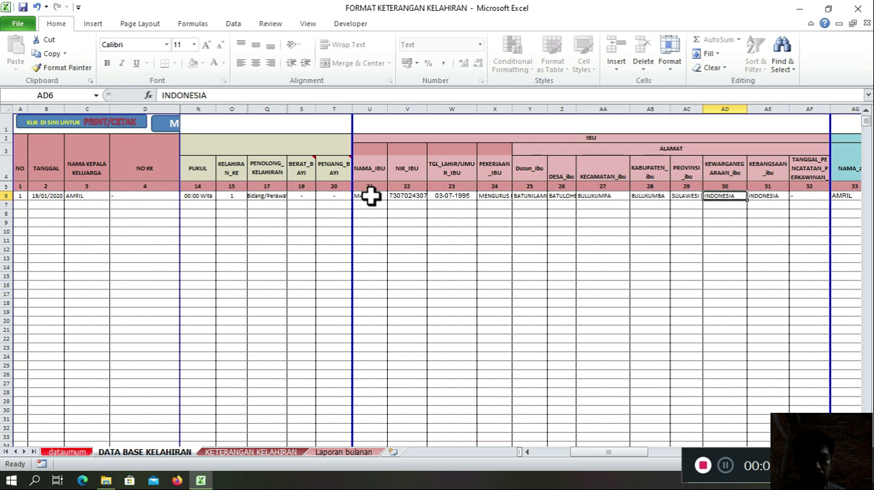
key(Right)
key(Right)
key(Right)
key(Right)
key(Right)
key(Right)
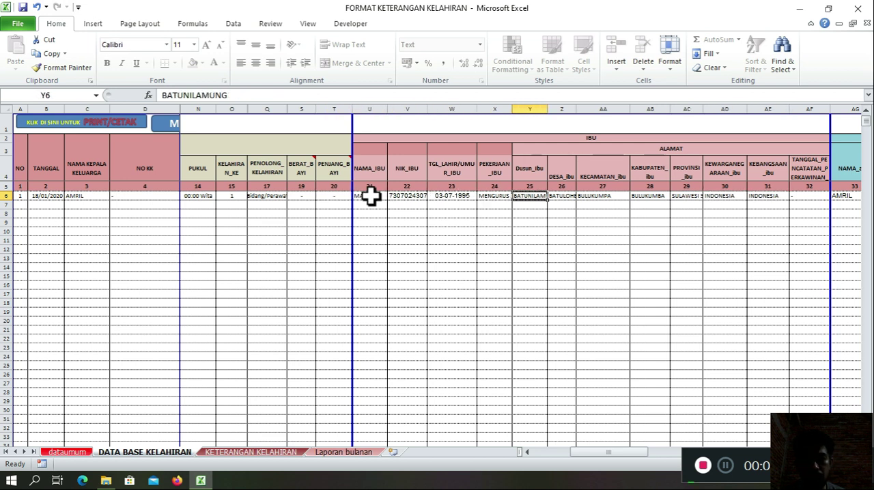
key(Right)
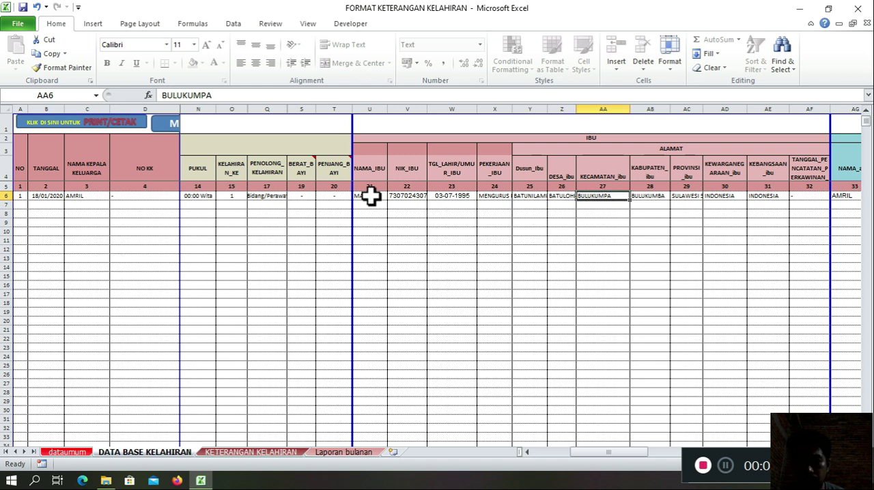
key(Right)
key(Right)
key(Right)
key(Right)
key(Right)
key(Right)
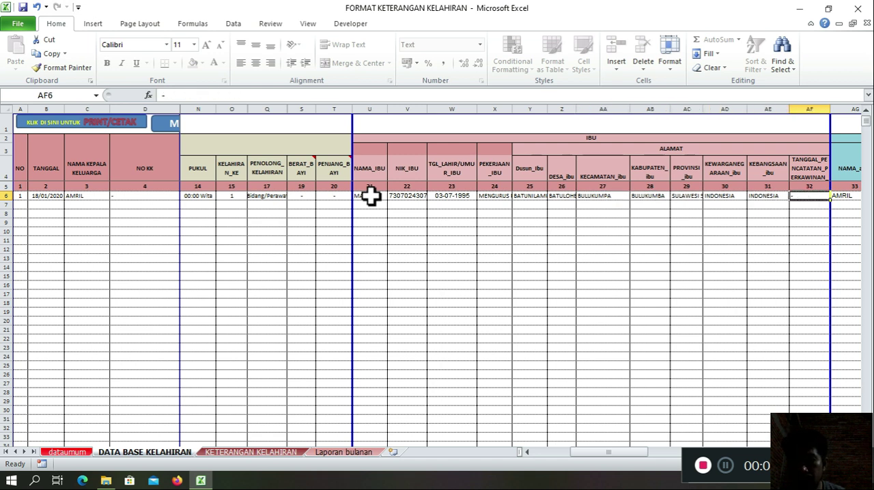
Step: Bring the AYAH section into view and select its range AG6:AQ21, then clear the selection
key(Right)
key(Right)
key(Right)
key(Right)
key(Right)
key(Right)
key(Right)
key(Right)
key(Right)
key(Right)
key(Right)
key(Right)
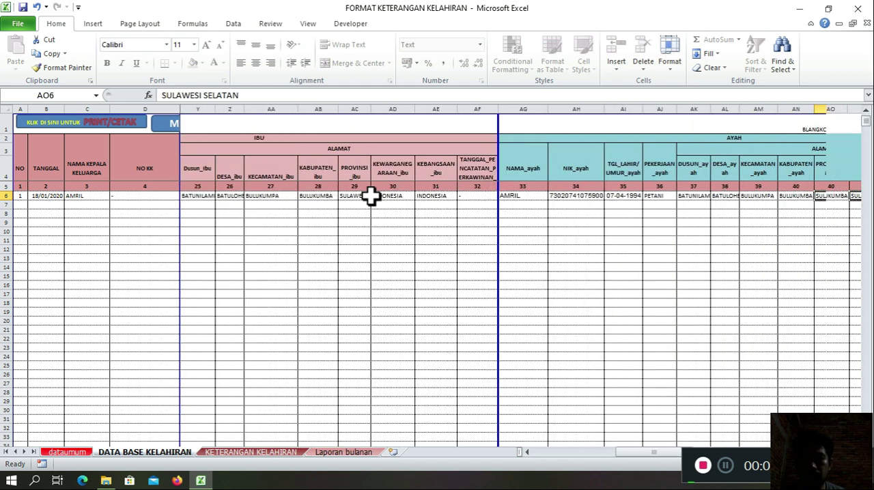
drag(332, 195, 730, 332)
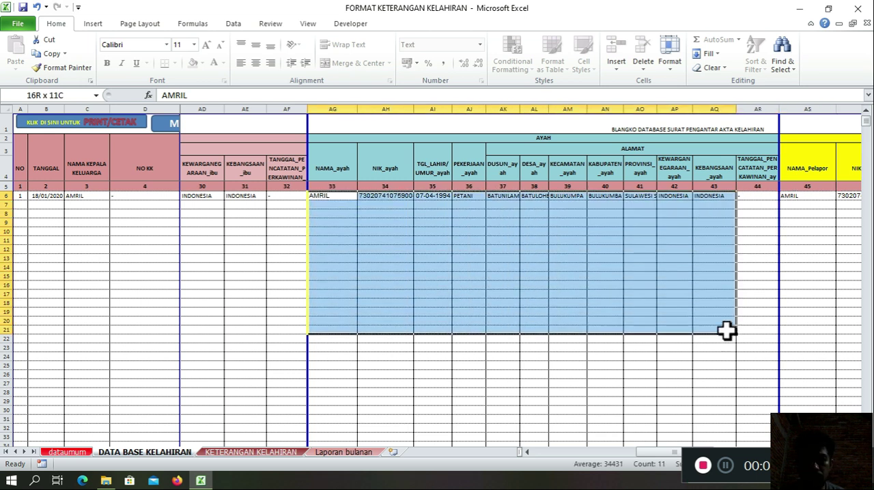
click(517, 218)
Step: Go through the first record's AYAH fields from NAMA_ayah to the father's marriage registration date
click(342, 197)
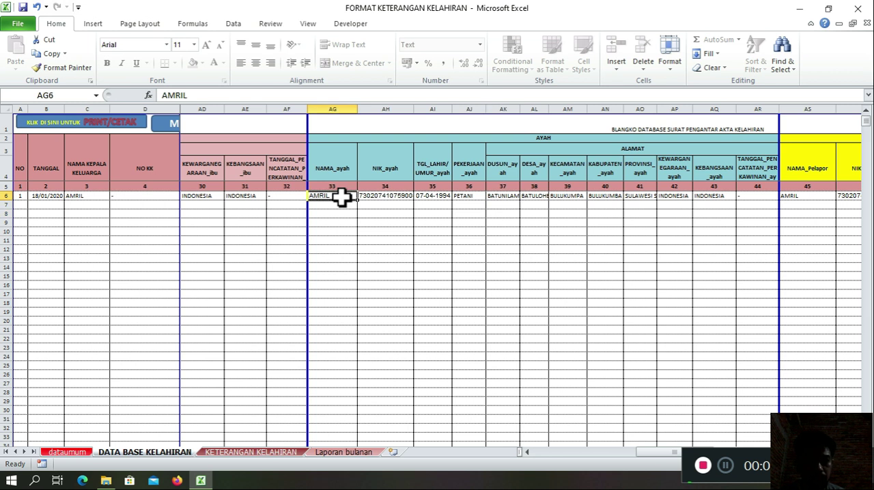
key(Right)
key(Left)
key(Right)
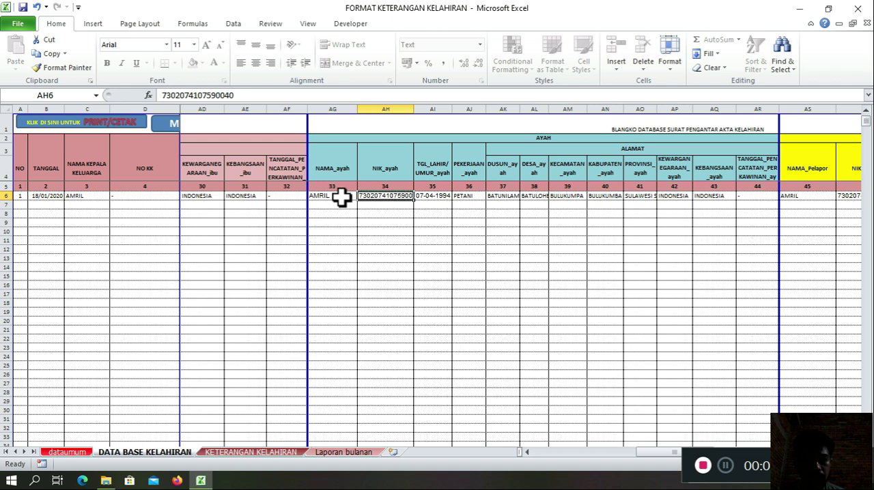
key(Right)
key(Right)
key(Right)
key(Right)
key(Right)
Step: Bring the PELAPOR section into view and select its range AS6:BB27, then clear the selection
key(Right)
key(Right)
key(Right)
key(Right)
key(Right)
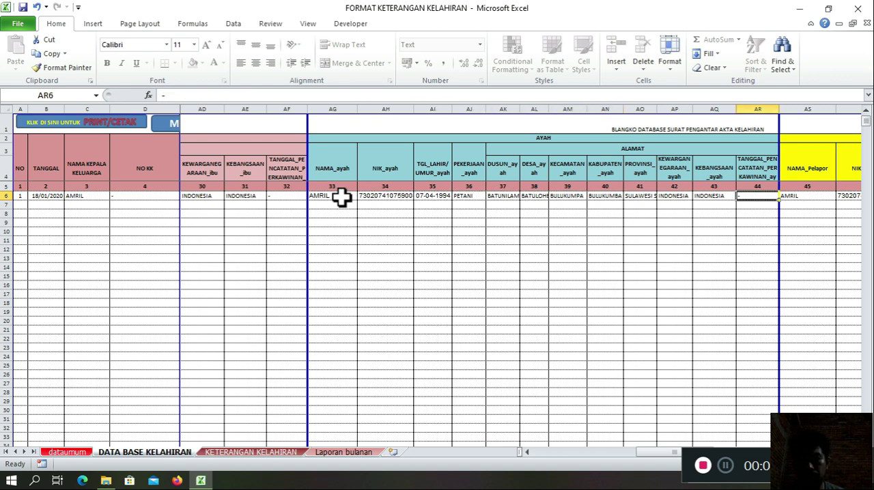
key(Right)
key(Right)
key(Right)
key(Right)
key(Right)
key(Right)
key(Right)
key(Right)
key(Right)
key(Right)
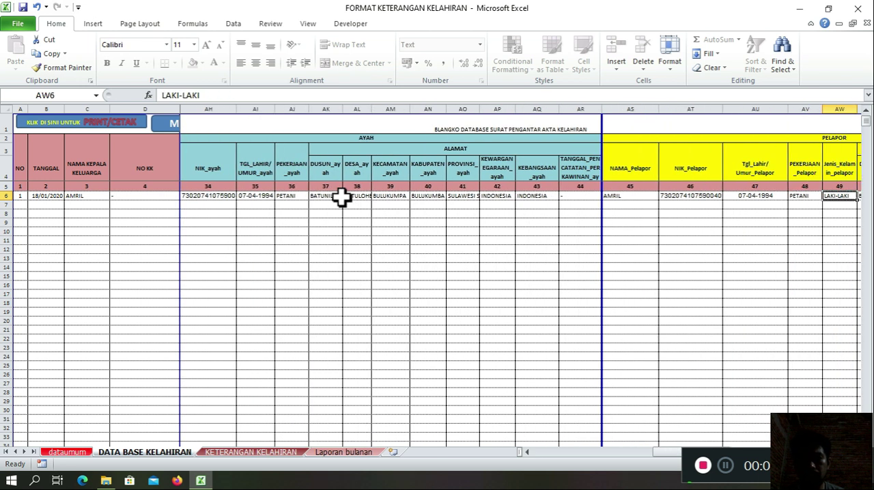
key(Right)
drag(367, 198, 771, 383)
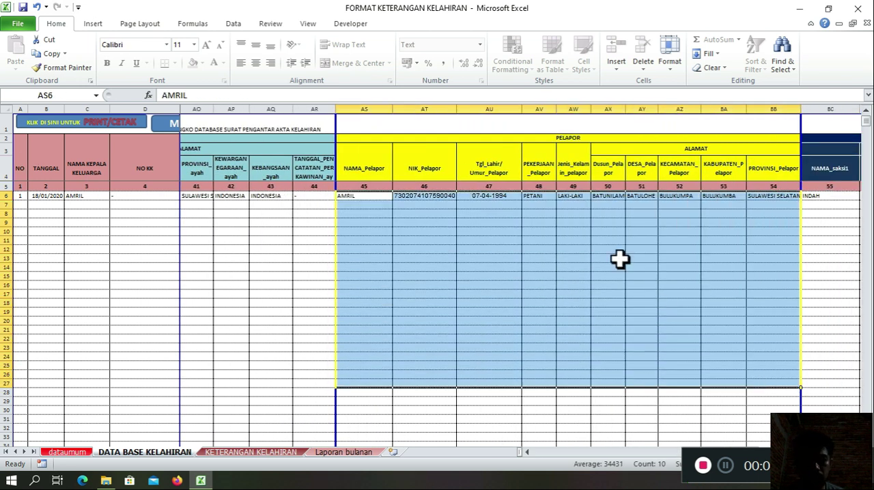
click(621, 258)
Step: Go through the first record's PELAPOR fields from NAMA_Pelapor to PROVINSI_Pelapor
click(379, 198)
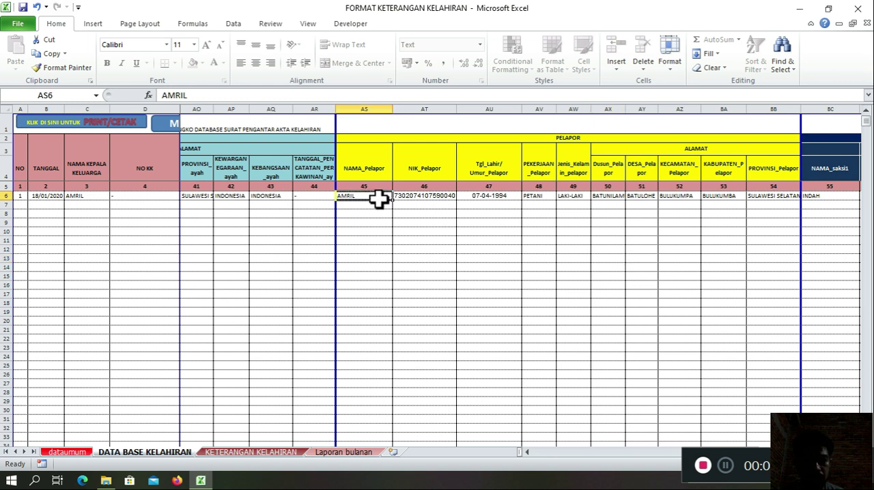
key(Right)
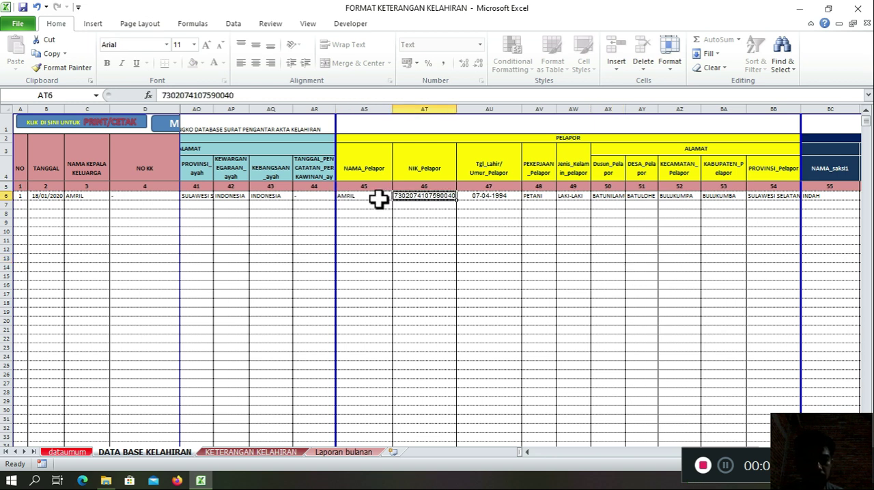
key(Right)
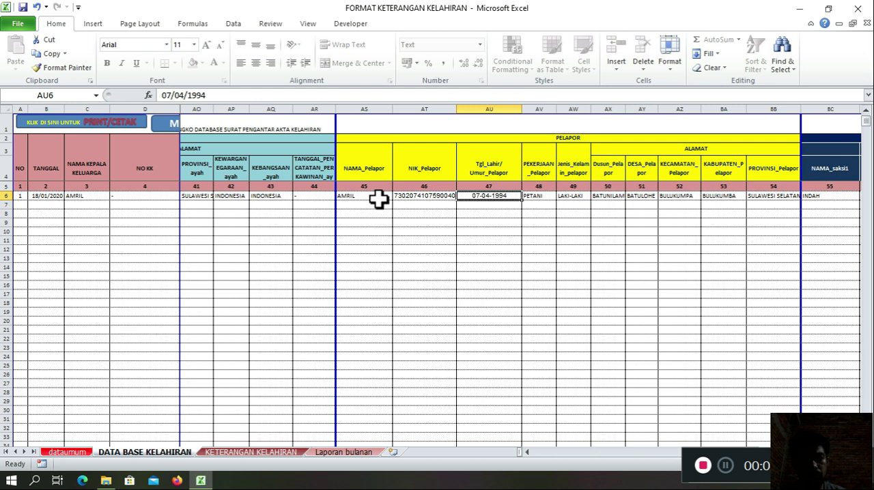
key(Right)
key(Right)
key(Right)
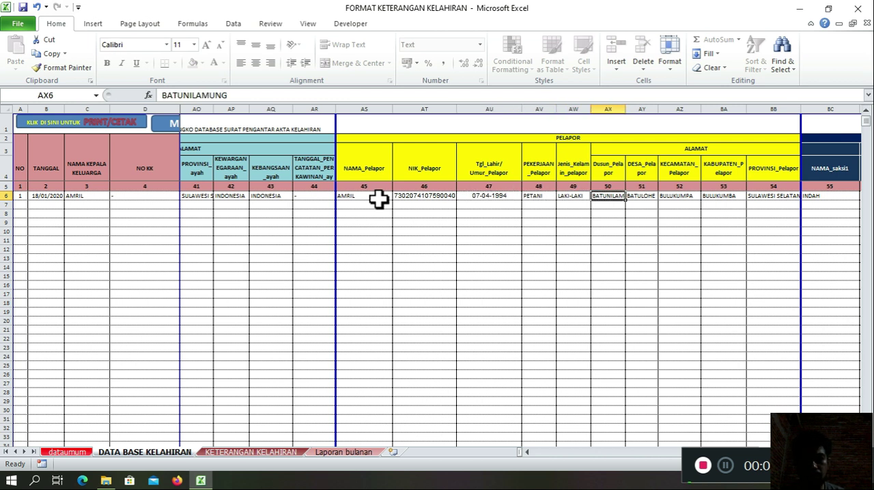
key(Left)
key(Right)
key(Right)
key(Right)
key(Right)
key(Right)
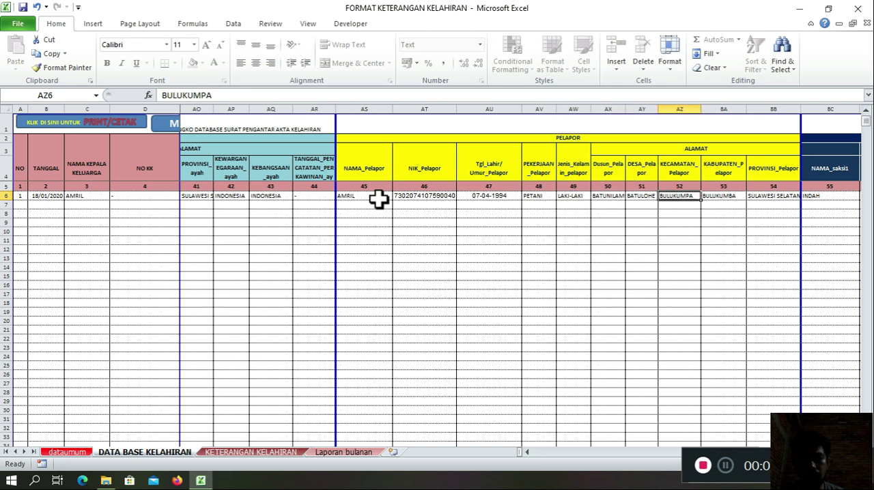
Step: Bring the SAKSI I section into view and select its columns from NAMA_saksi1 to PROVINSI_saksi1, starting at the first record
key(Right)
key(Right)
key(Right)
key(Right)
key(Right)
key(Right)
key(Right)
key(Right)
key(Right)
key(Right)
key(Left)
key(Left)
key(Left)
key(Left)
key(Left)
key(Left)
key(Left)
key(Left)
key(Left)
key(Right)
key(Right)
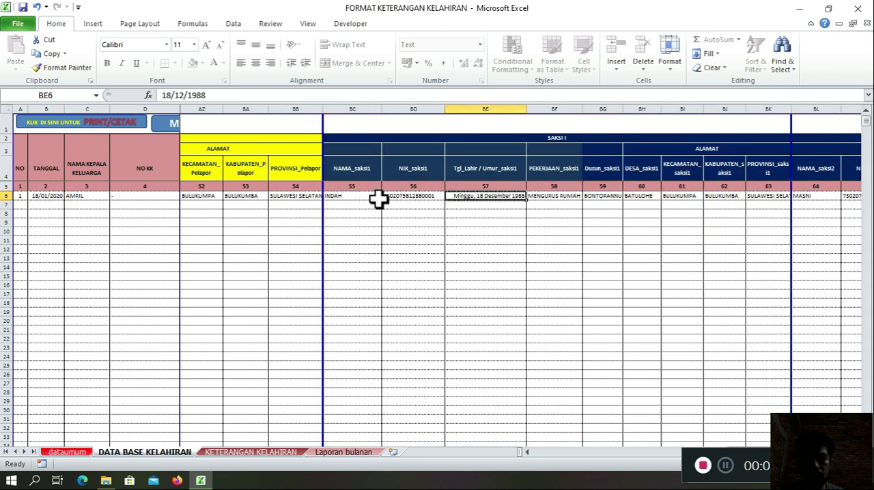
drag(362, 196, 726, 197)
drag(706, 260, 658, 275)
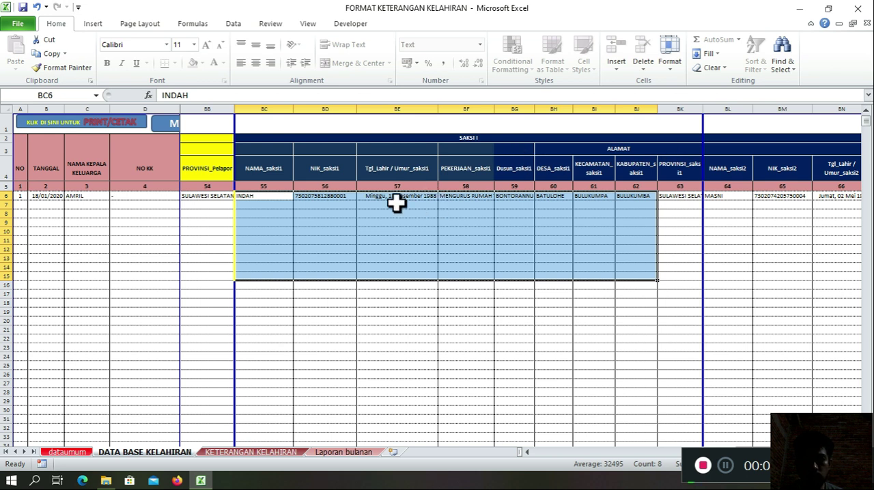
drag(274, 198, 696, 363)
Step: Bring the SAKSI II section into view and select the first record's fields BL6:BT6
click(721, 198)
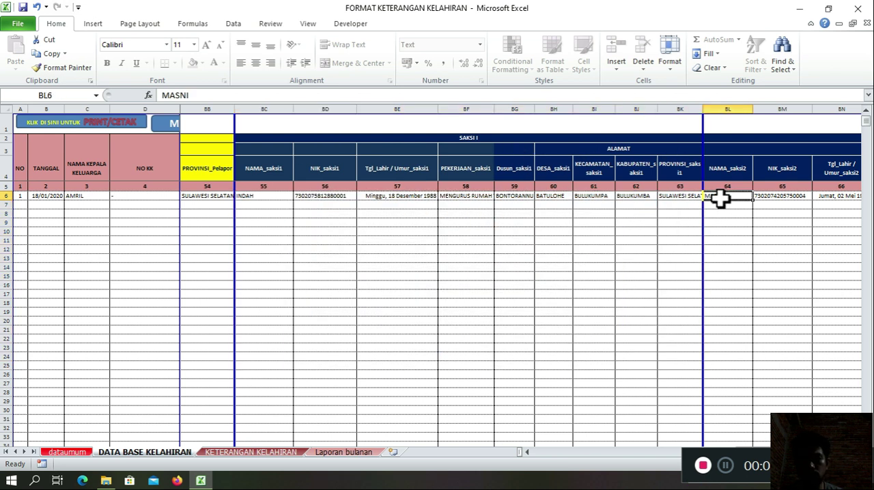
key(Right)
key(Right)
key(Right)
key(Right)
key(Right)
key(Left)
key(Left)
key(Left)
key(Left)
key(Left)
key(shift+Right)
key(shift+Right)
key(shift+Right)
key(shift+Right)
key(shift+Right)
key(shift+Right)
key(shift+Right)
key(shift+Right)
key(shift+Right)
key(shift+Left)
key(shift+Left)
key(shift+Right)
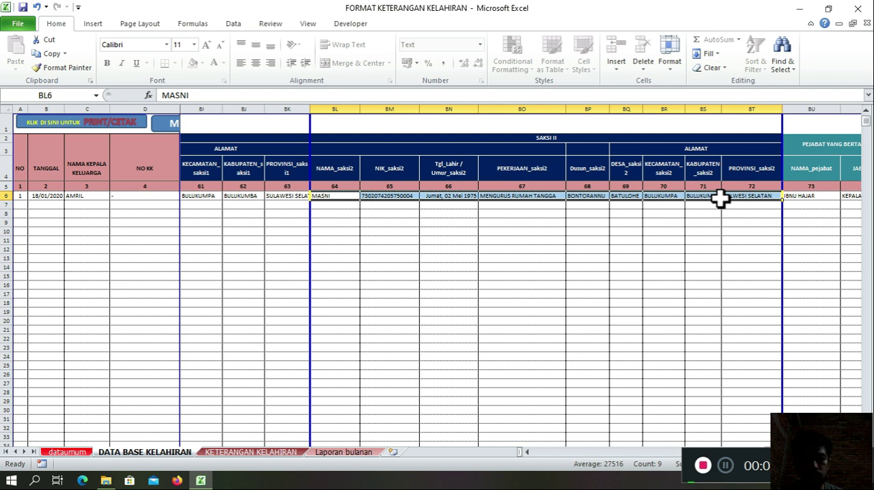
Step: Clear the SAKSI II selection and move along the first record until the PEJABAT YANG BERTANDATANGAN columns are in view
key(Left)
key(Right)
key(Right)
key(Right)
key(Right)
key(Right)
key(Right)
key(Right)
key(Right)
key(Right)
key(Right)
key(Tab)
key(Return)
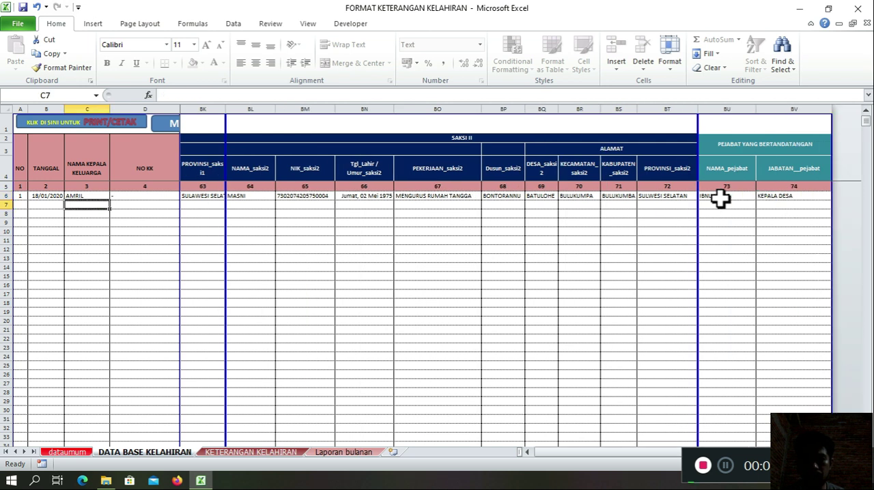
Step: Examine the first record's signing official fields, NAMA_pejabat and JABATAN_pejabat
click(723, 198)
drag(738, 257, 737, 249)
drag(728, 196, 796, 295)
click(772, 222)
click(751, 198)
click(781, 198)
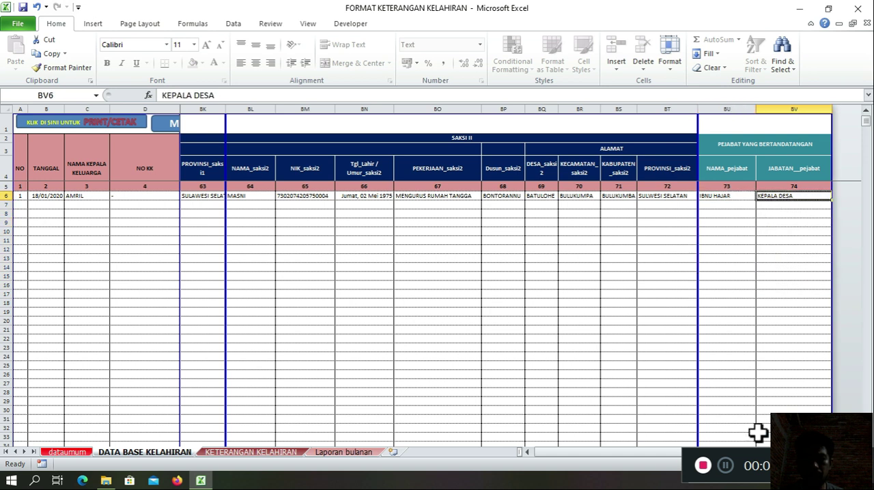
Step: Return to the start of the database and check the first record's TANGGAL and NAMA KEPALA KELUARGA entries
click(565, 453)
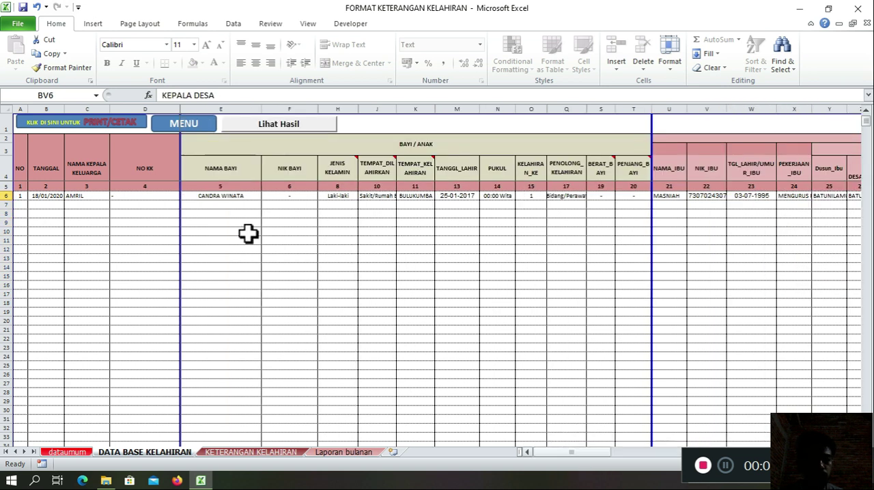
click(58, 196)
click(96, 198)
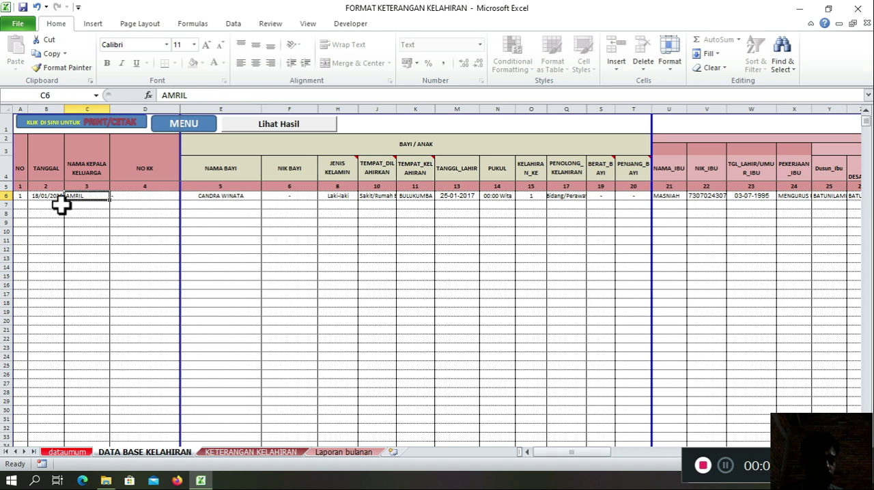
click(48, 196)
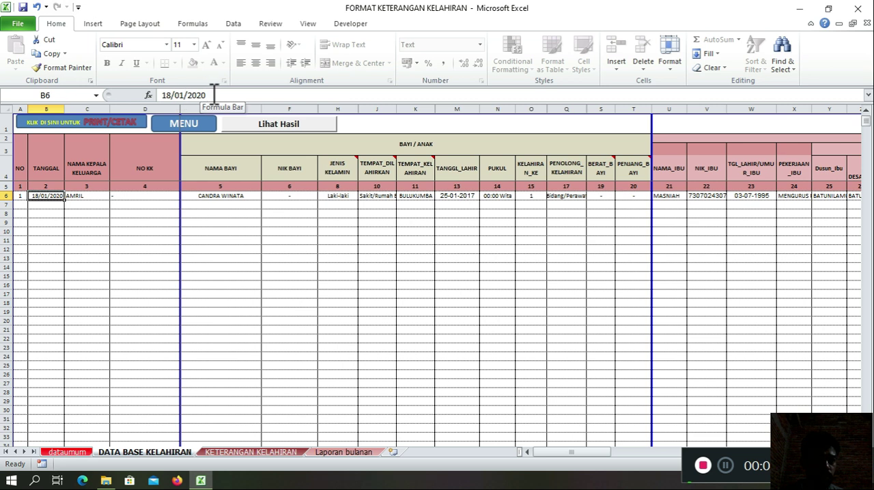
click(289, 266)
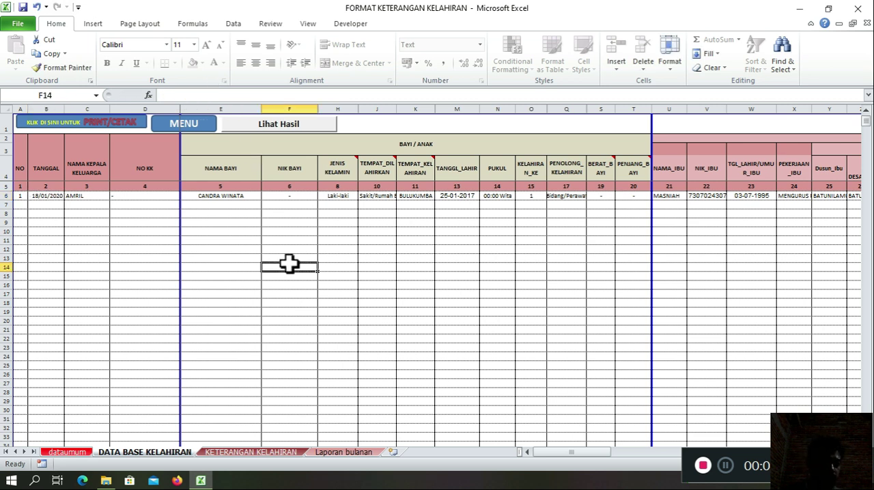
Step: Select the first record's cells B6:F6 from TANGGAL to NIK BAYI, then clear the selection
click(171, 259)
click(171, 286)
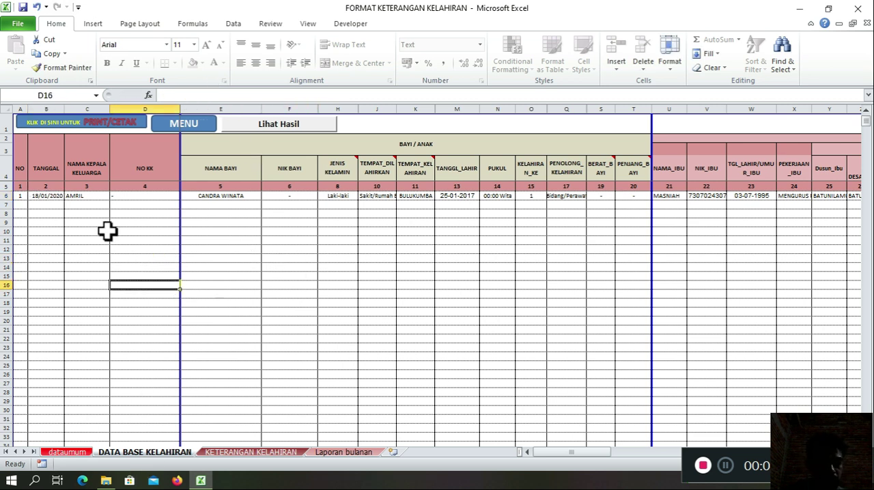
drag(61, 197, 304, 204)
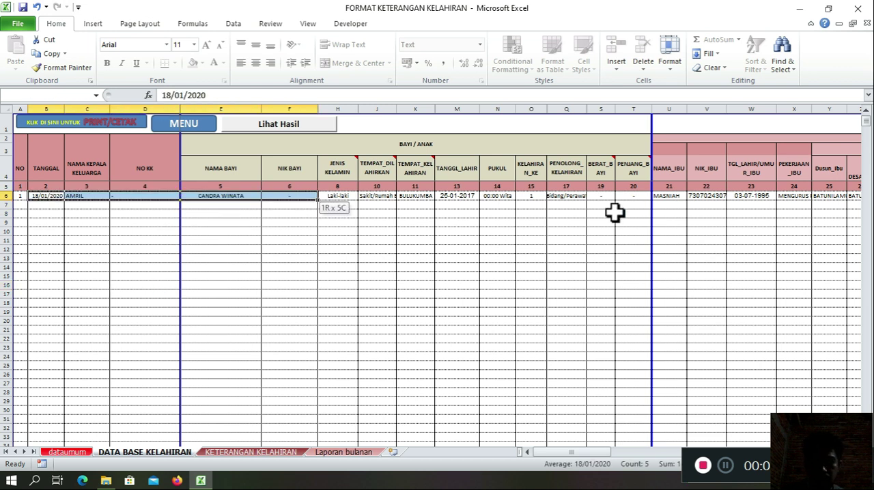
click(381, 286)
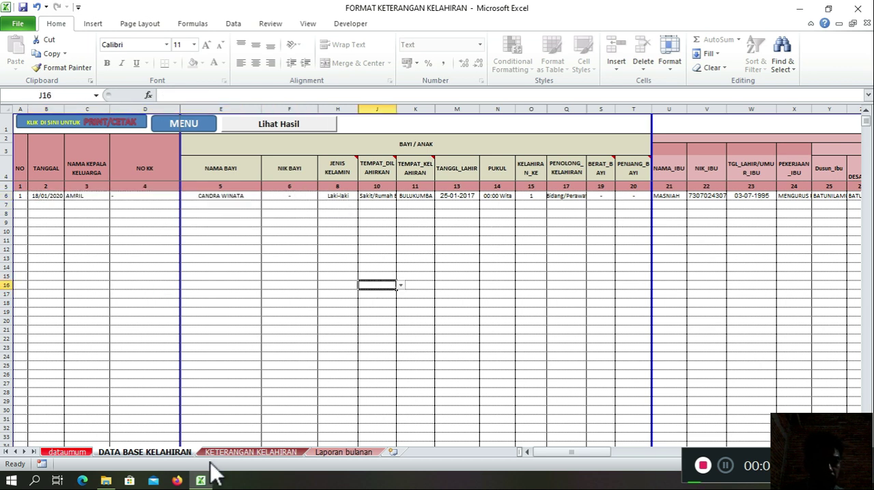
click(224, 330)
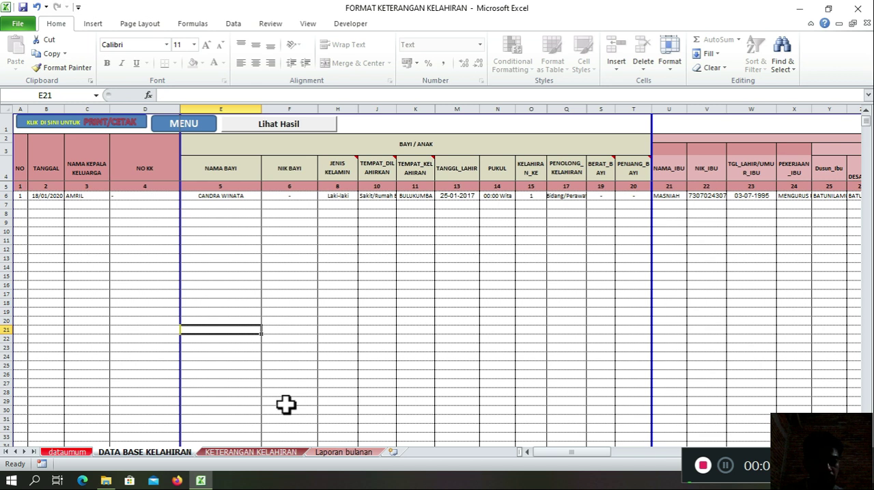
drag(293, 275, 292, 270)
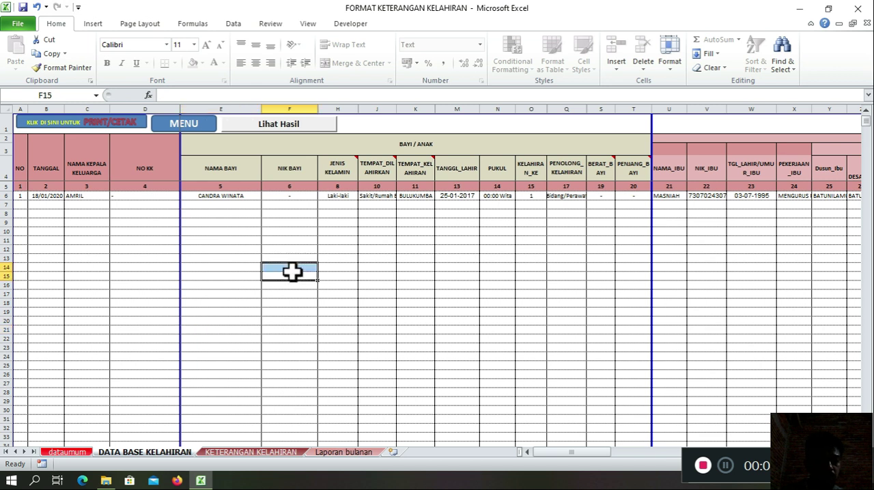
click(338, 214)
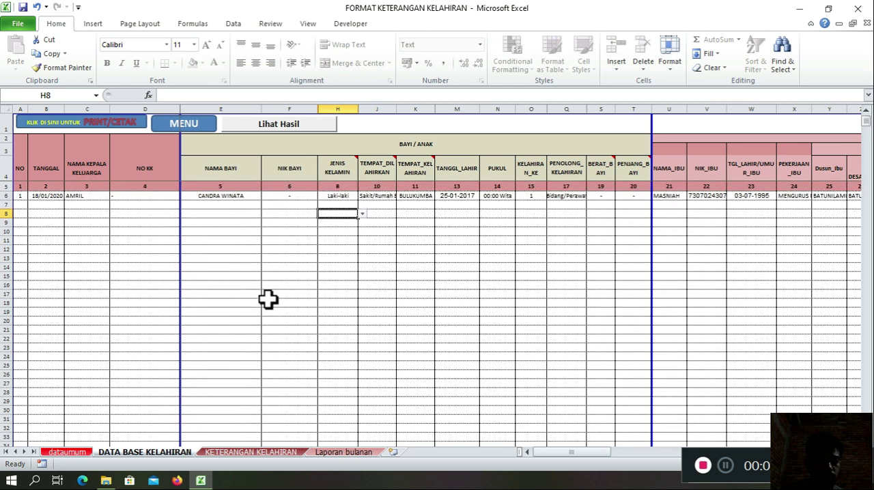
drag(266, 301, 268, 294)
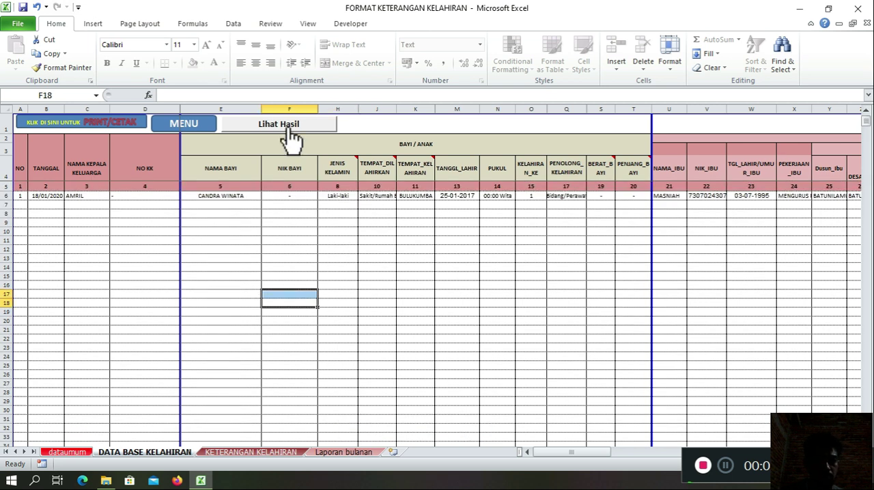
Step: Show the KETERANGAN KELAHIRAN result form, load the first record by its family head's name, and look over the filled form
click(290, 130)
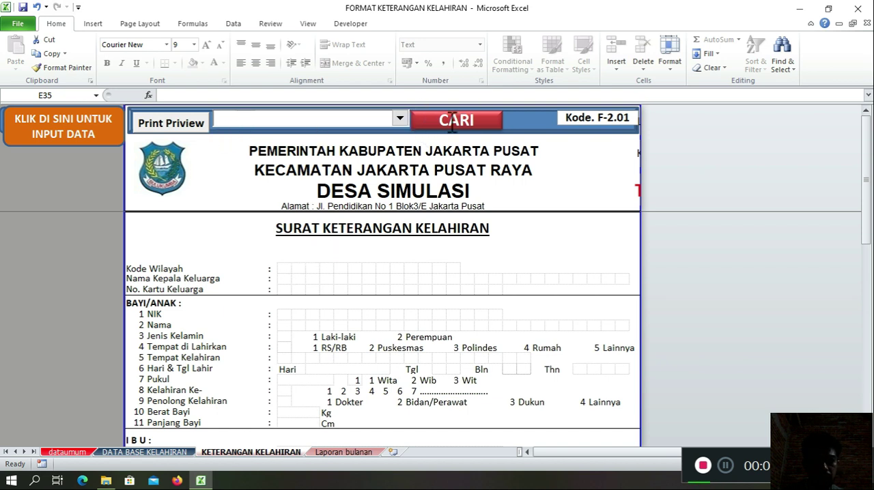
click(399, 119)
click(400, 134)
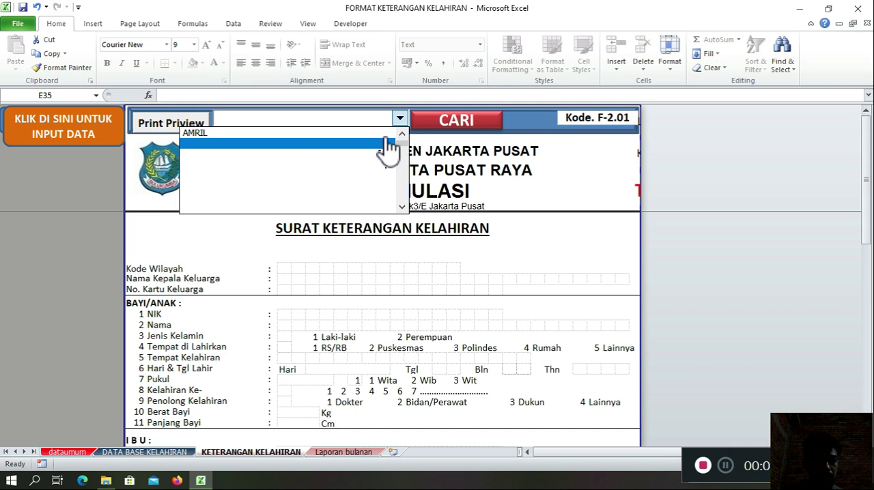
click(213, 134)
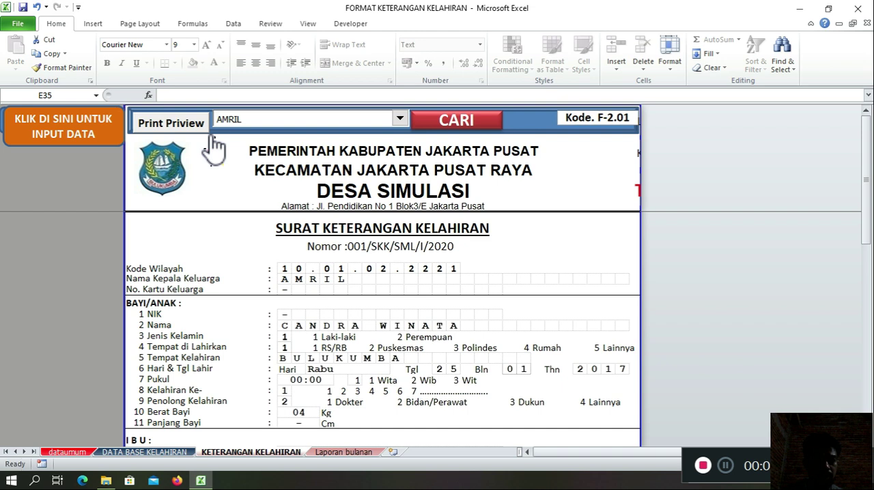
scroll(355, 277, down, 3)
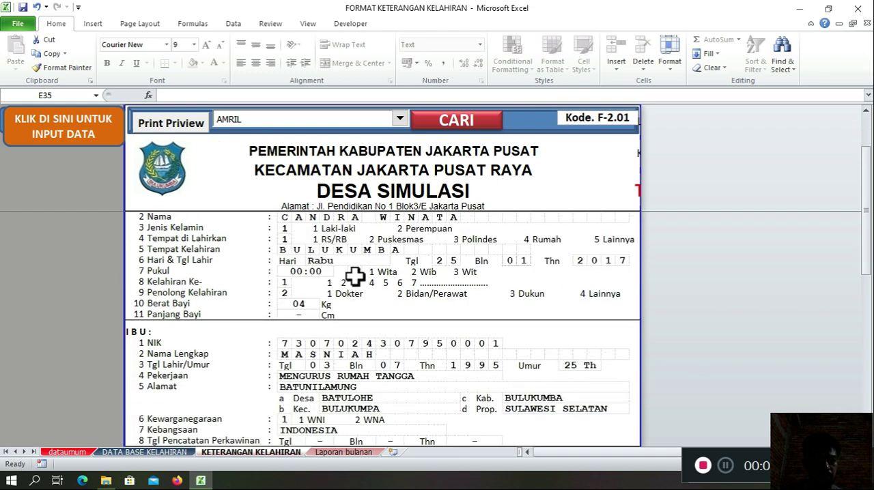
scroll(355, 276, up, 3)
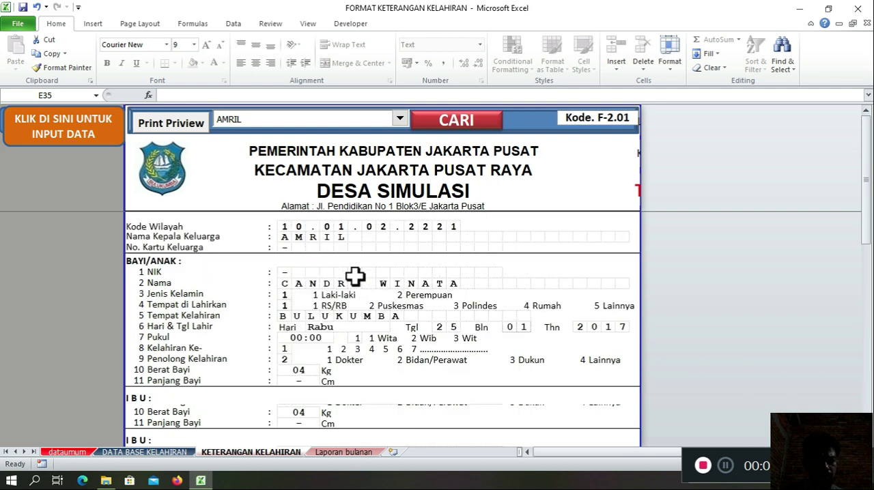
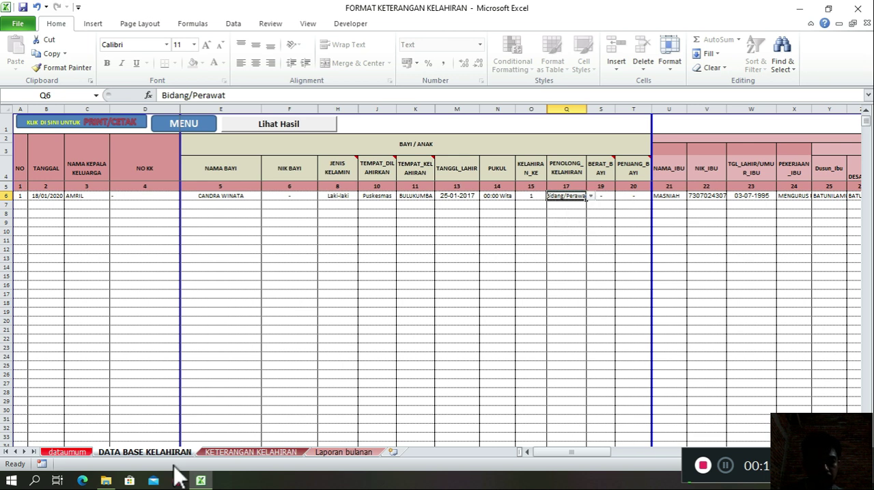
Step: Return to the KETERANGAN KELAHIRAN form and review the baby's details and the IBU section for the loaded record
click(290, 459)
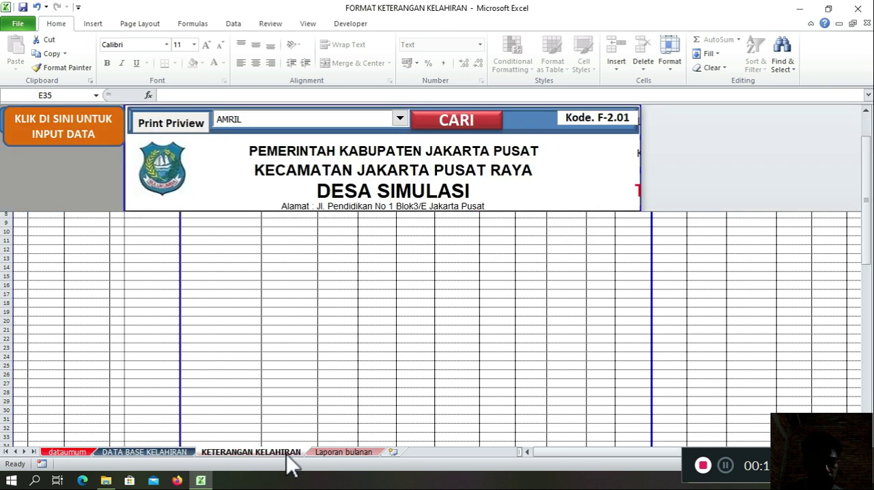
scroll(341, 348, down, 1)
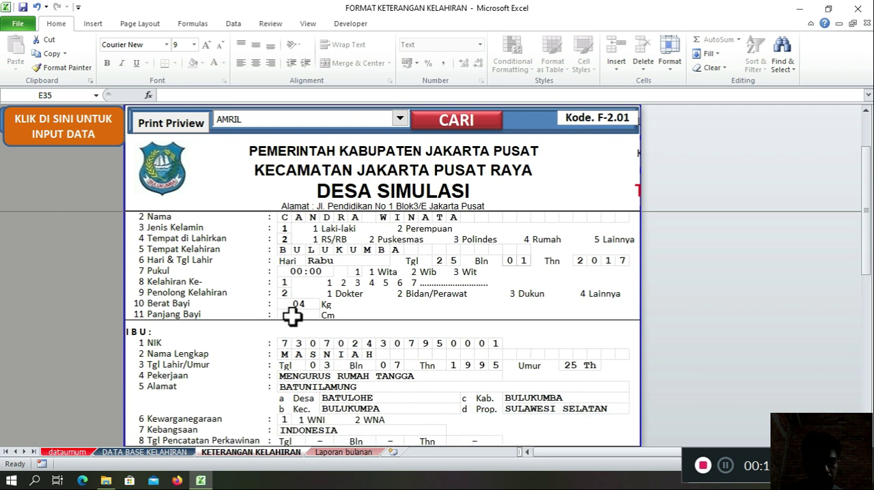
scroll(308, 279, up, 2)
scroll(305, 295, down, 1)
scroll(305, 296, down, 2)
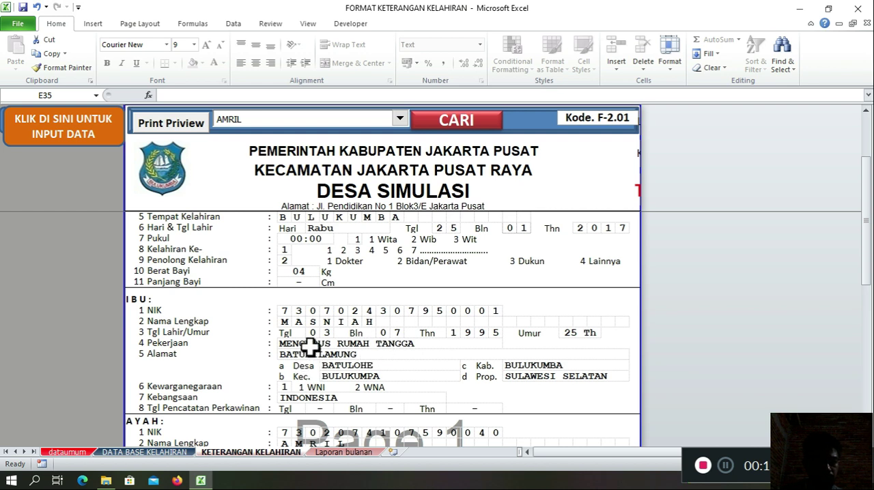
scroll(318, 328, down, 1)
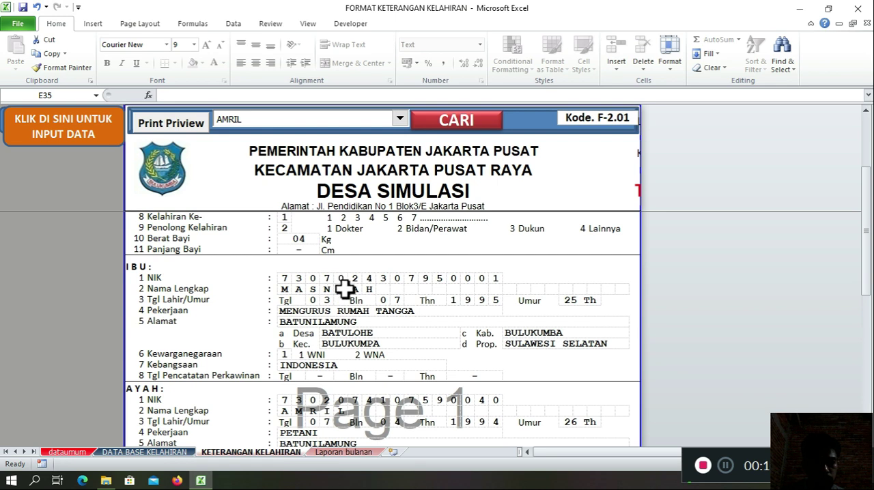
Step: Go through the first record's IBU fields in DATA BASE KELAHIRAN, including NAMA_IBU, NIK_IBU and TGL_LAHIR/UMUR_IBU
click(169, 452)
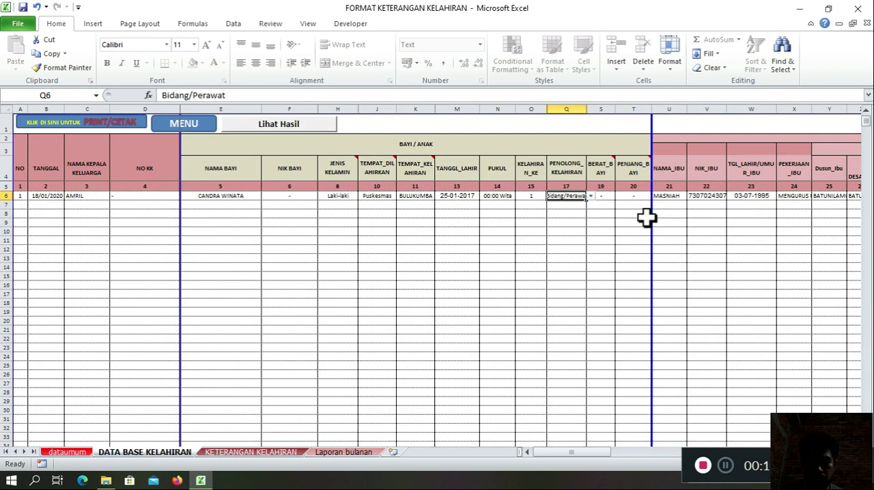
click(670, 197)
click(706, 197)
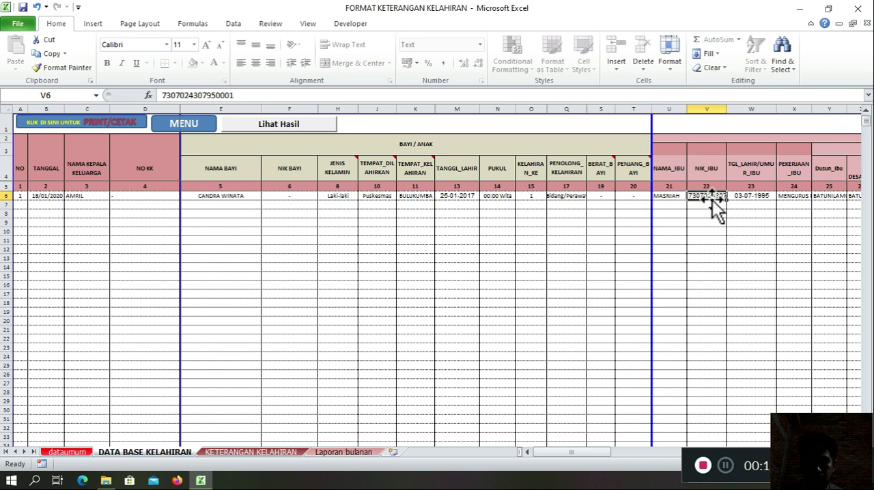
key(Right)
key(Right)
key(Right)
key(Right)
key(Right)
key(Right)
key(Right)
key(Right)
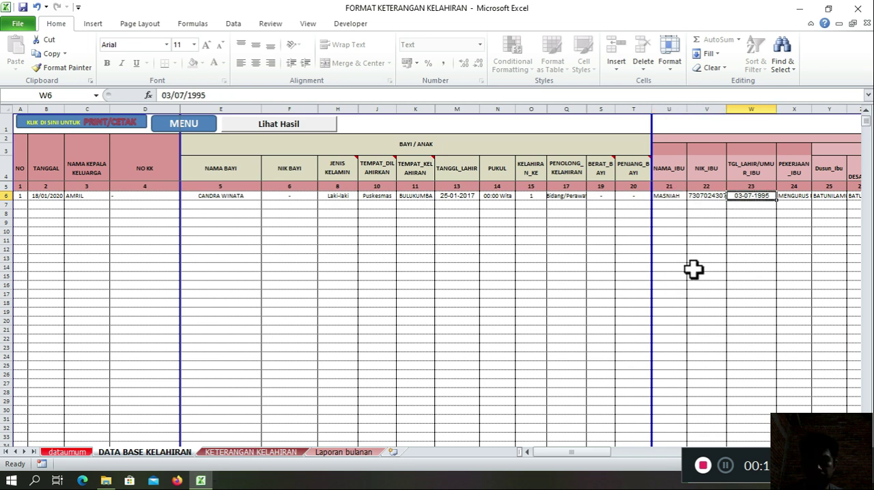
key(Right)
key(Right)
key(Right)
key(Left)
key(Left)
click(371, 197)
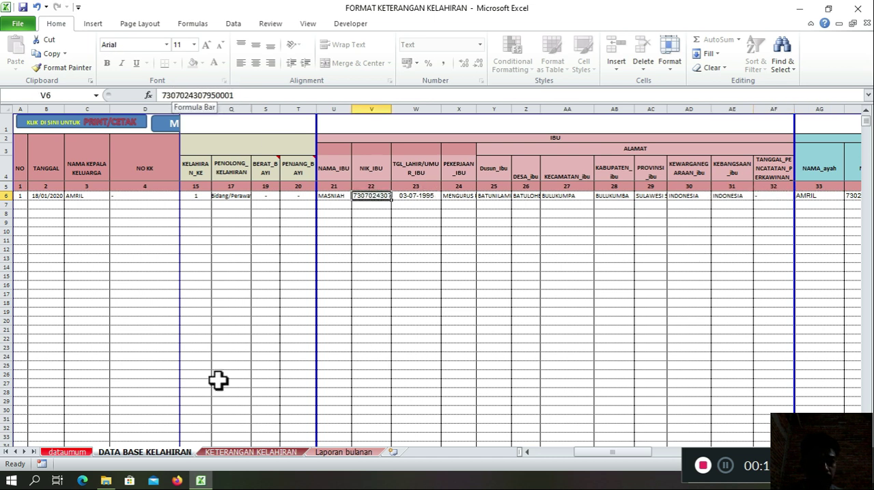
Step: Compare the form's IBU and AYAH sections with the database, then select the AYAH block AG6:AR20
click(236, 451)
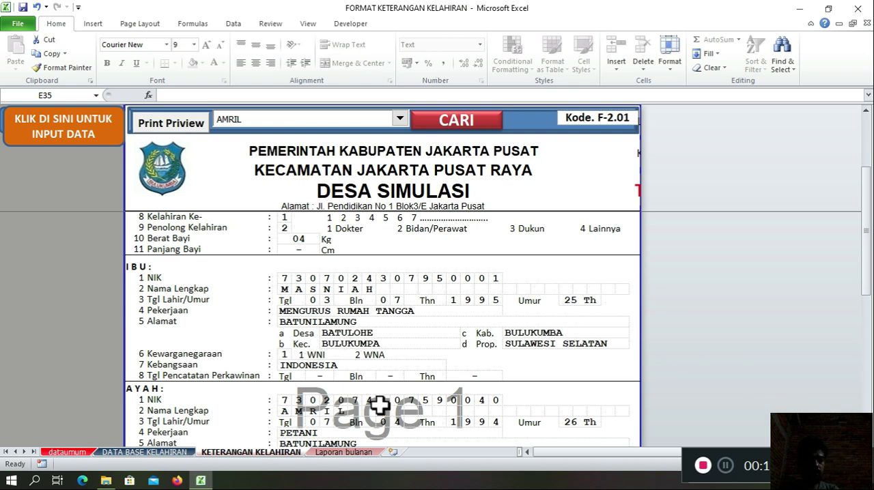
scroll(359, 394, down, 3)
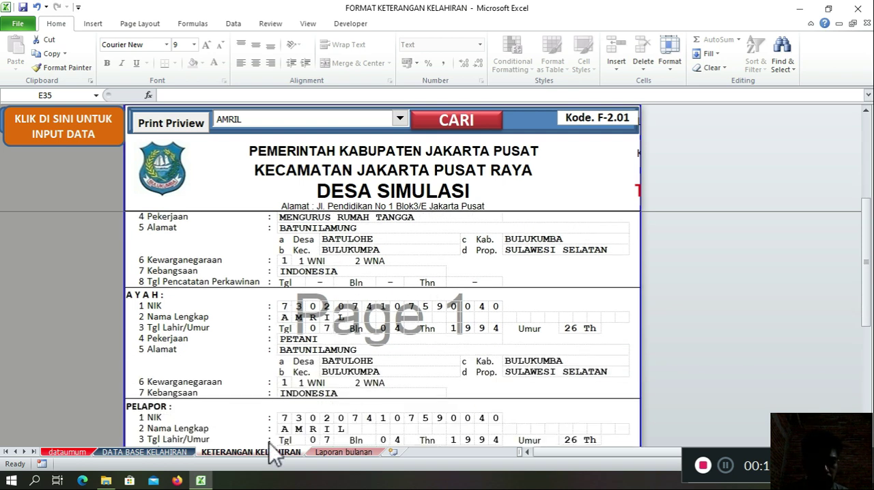
click(144, 452)
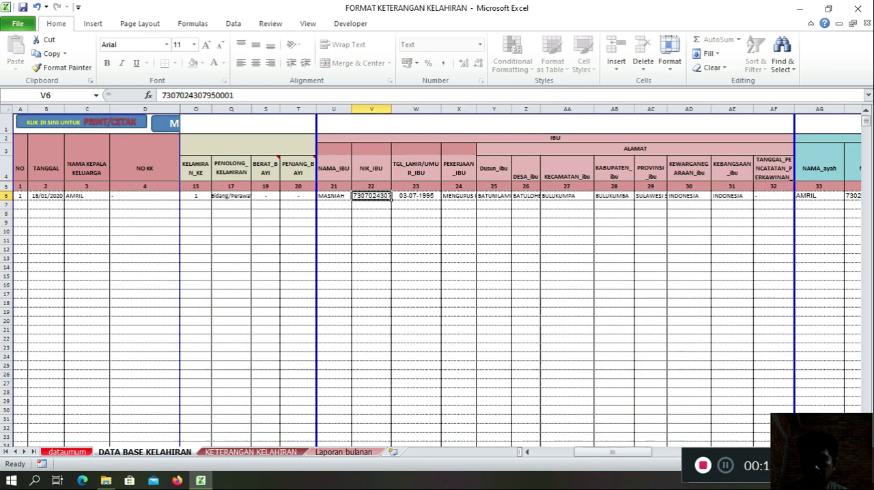
click(817, 197)
key(Right)
key(Right)
key(Right)
key(Right)
key(Right)
key(Right)
key(Right)
key(Right)
key(Right)
key(Right)
key(Right)
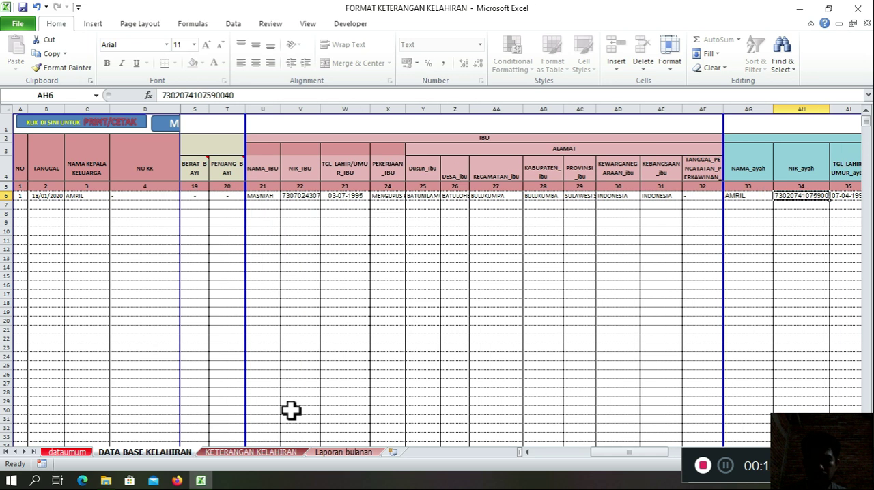
key(Right)
key(Right)
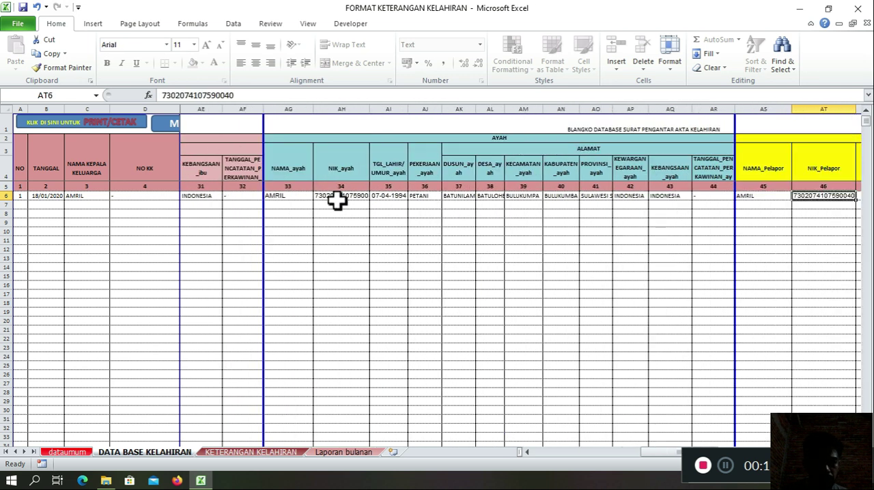
drag(287, 196, 699, 323)
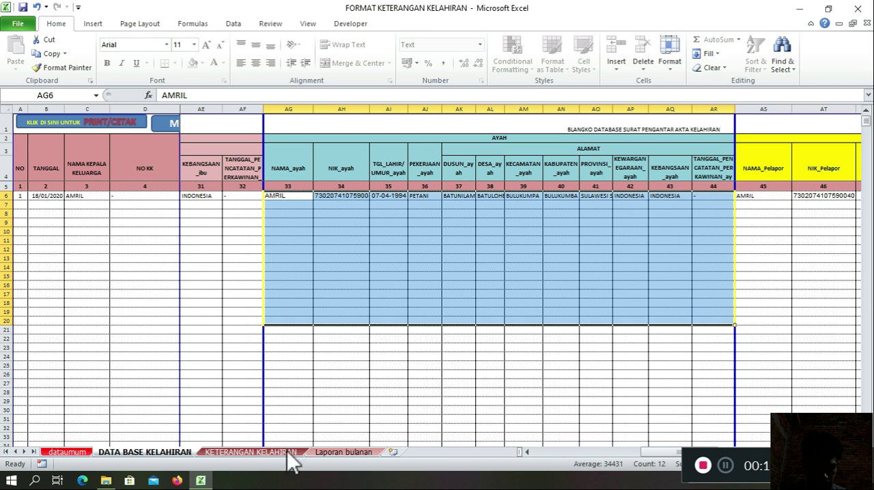
Step: Review the AYAH, PELAPOR and SAKSI sections of the KETERANGAN KELAHIRAN form
key(ctrl+Page_Down)
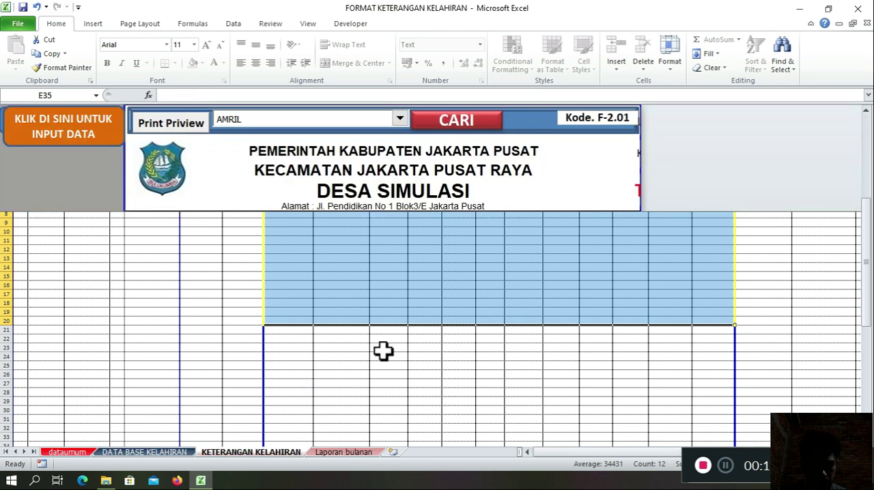
scroll(314, 348, up, 1)
scroll(317, 353, down, 1)
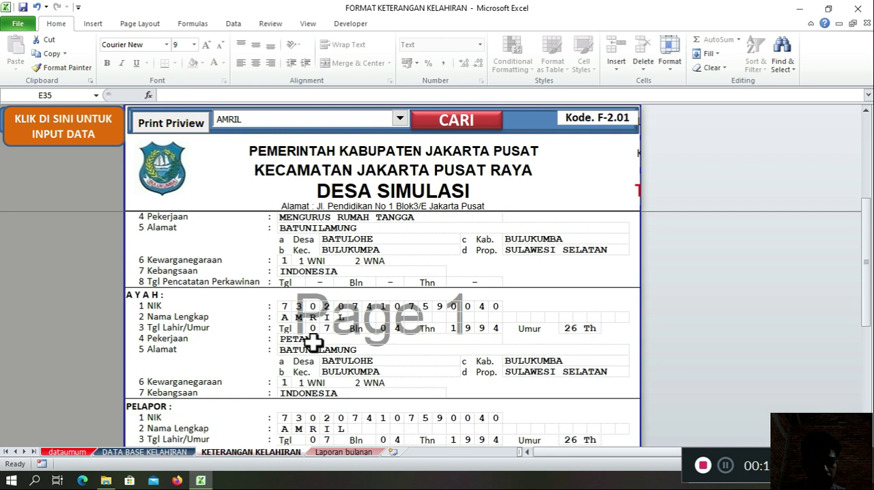
scroll(313, 343, down, 3)
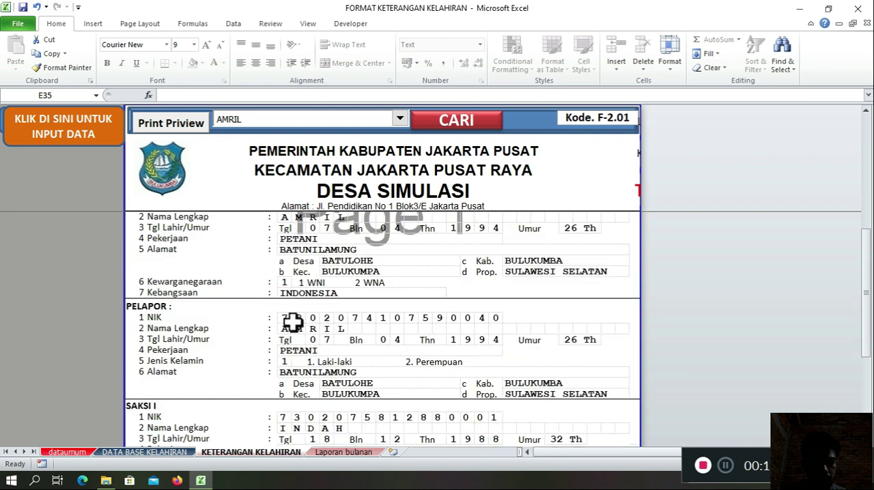
scroll(294, 323, down, 3)
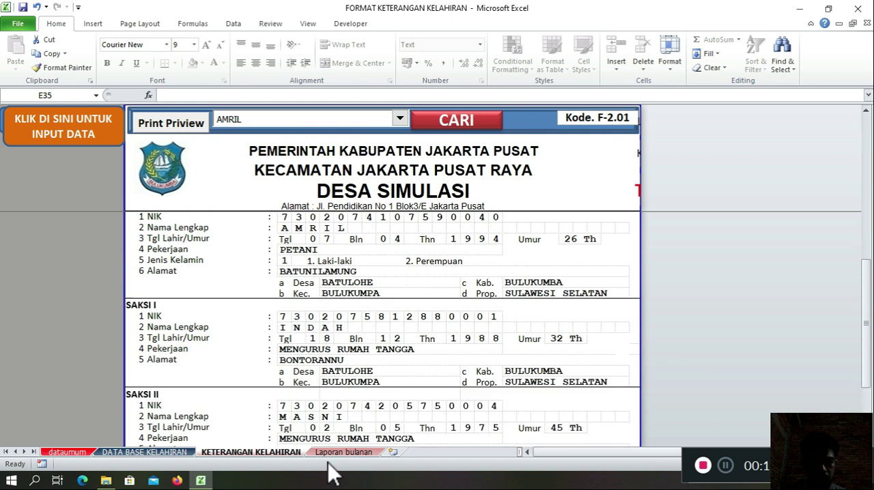
Step: Walk through the first record's PELAPOR fields in DATA BASE KELAHIRAN, from NAMA_Pelapor through the address columns
click(181, 452)
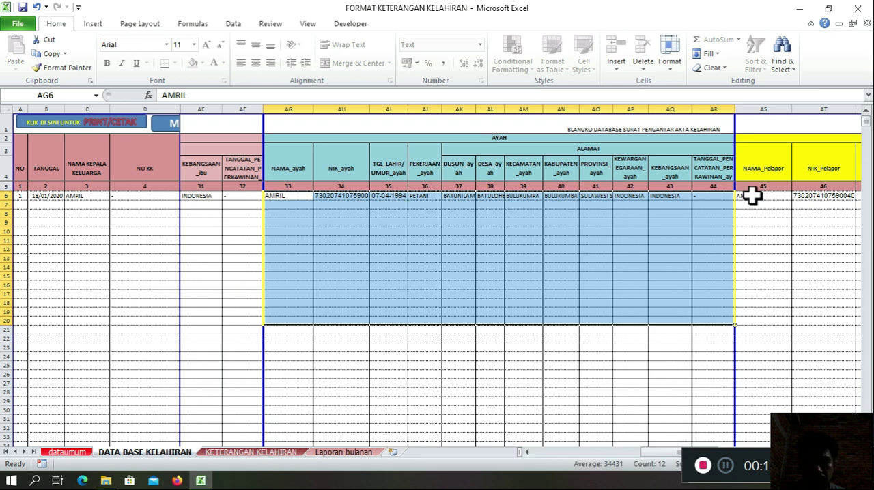
click(751, 196)
key(Right)
key(Right)
key(Right)
key(Right)
key(Right)
key(Right)
key(Right)
key(Right)
key(Right)
key(Right)
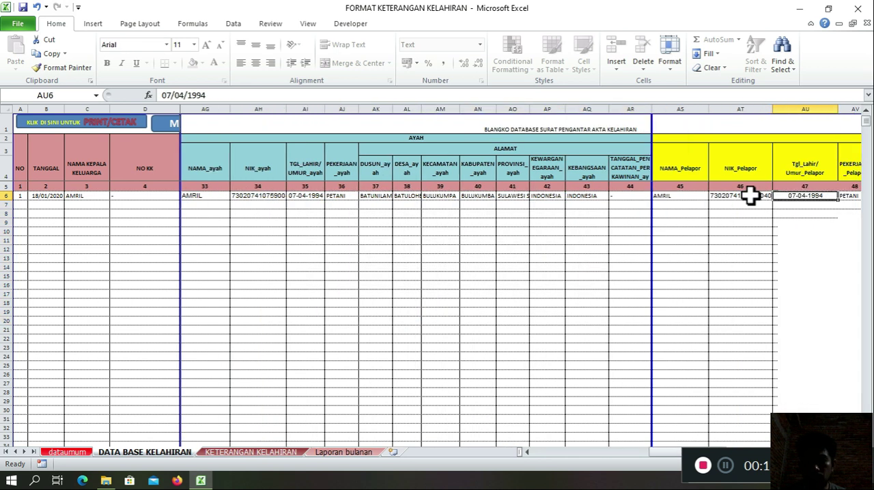
key(Right)
key(Right)
key(Right)
key(Right)
key(Right)
key(Right)
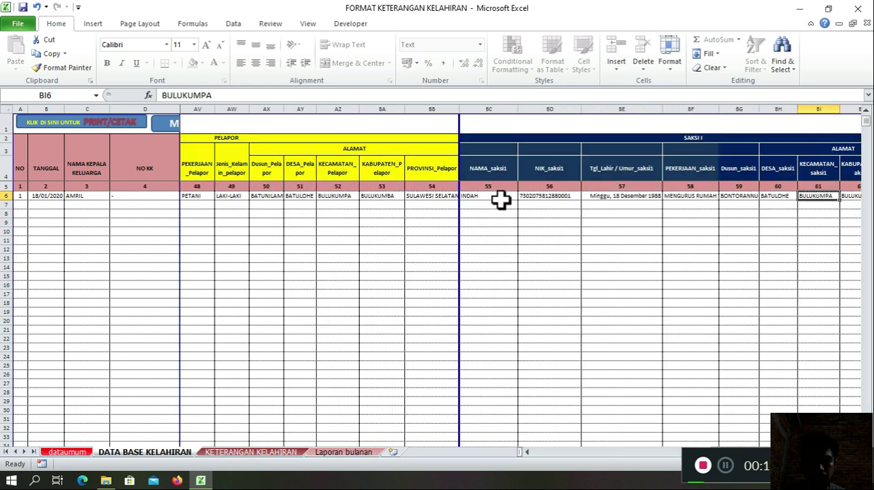
Step: Examine the first record's SAKSI I and SAKSI II fields, including NIK_saksi1, PEKERJAAN_saksi2 and NAMA_saksi2
key(Left)
key(Left)
key(Left)
key(Left)
key(Left)
key(Left)
key(Right)
key(Right)
key(Right)
key(Right)
key(Right)
key(Right)
key(Right)
key(Right)
key(Right)
key(Right)
key(Right)
key(Right)
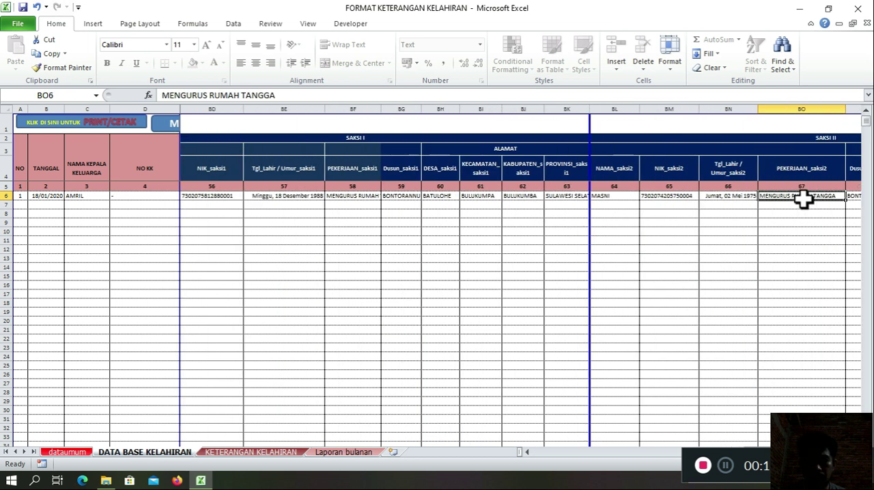
click(616, 198)
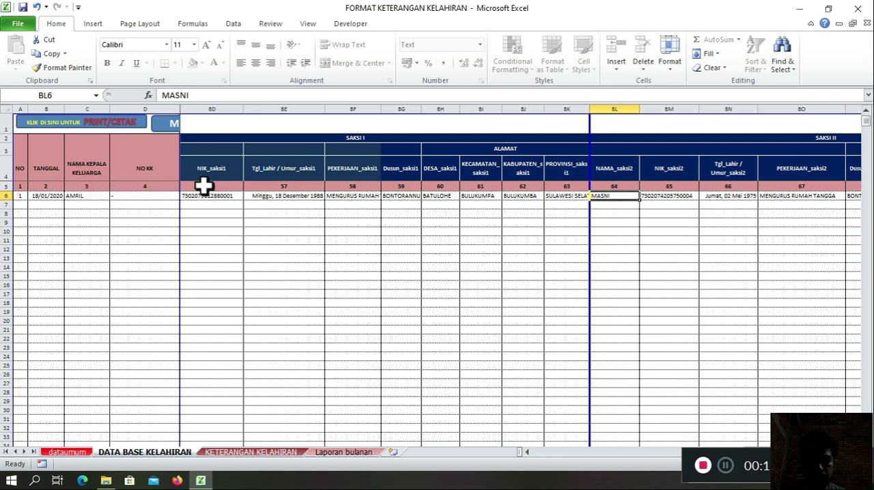
click(210, 196)
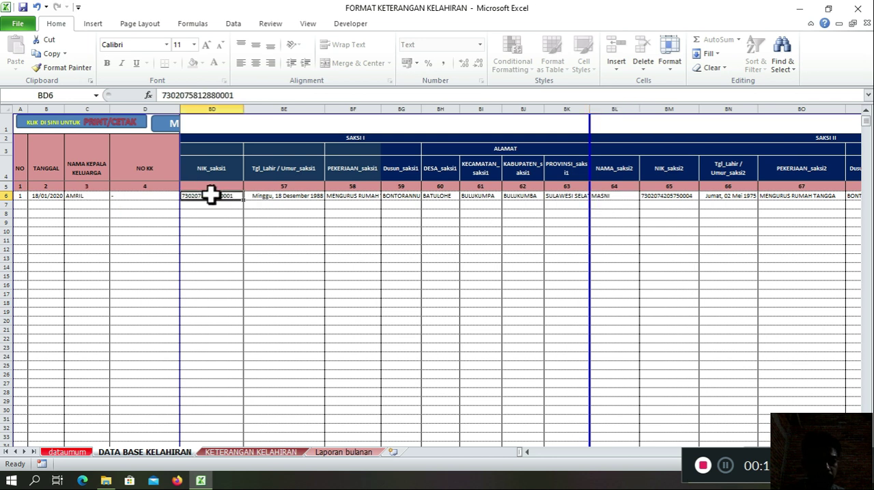
key(Left)
click(678, 196)
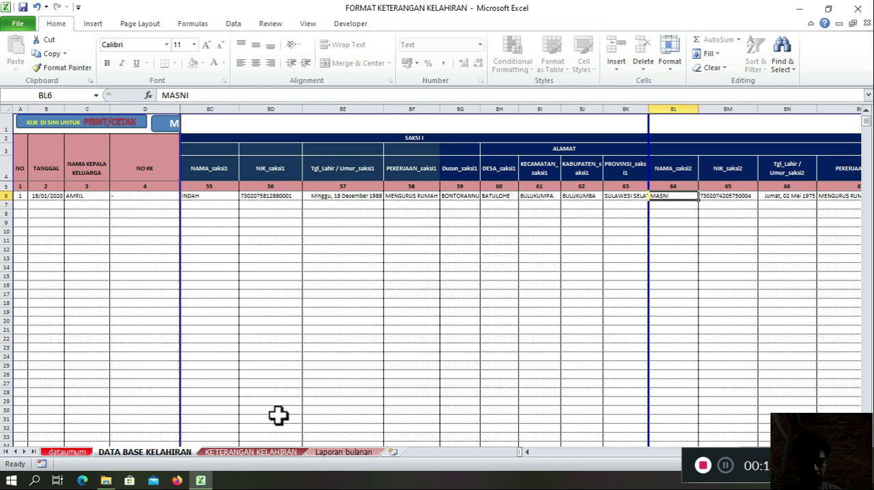
Step: Check both SAKSI sections and the signature block at the end of the KETERANGAN KELAHIRAN form
click(250, 452)
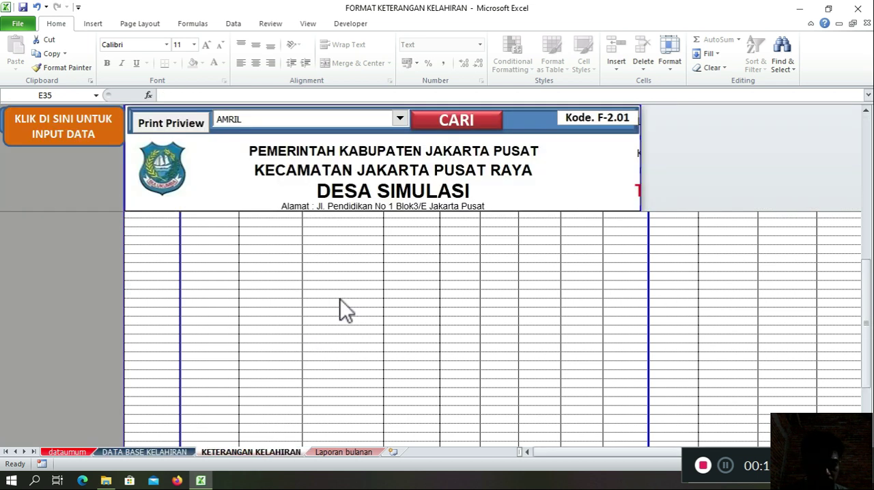
scroll(390, 335, down, 2)
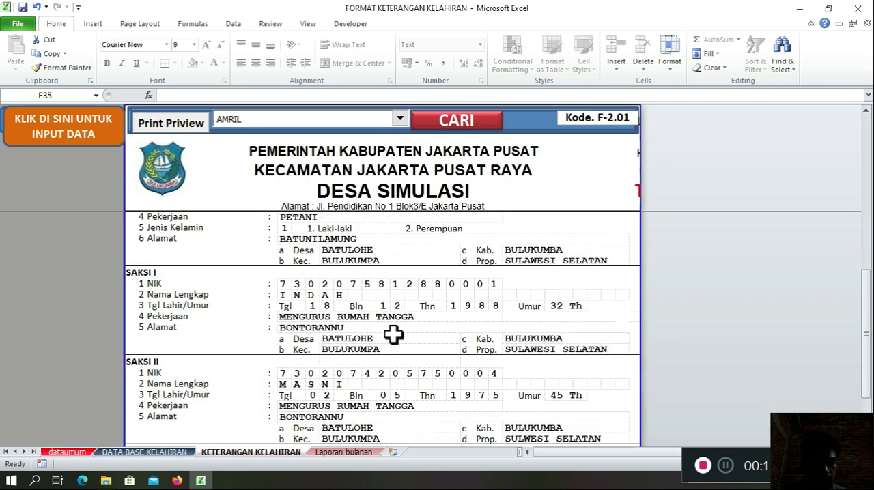
scroll(394, 334, down, 1)
scroll(398, 334, down, 2)
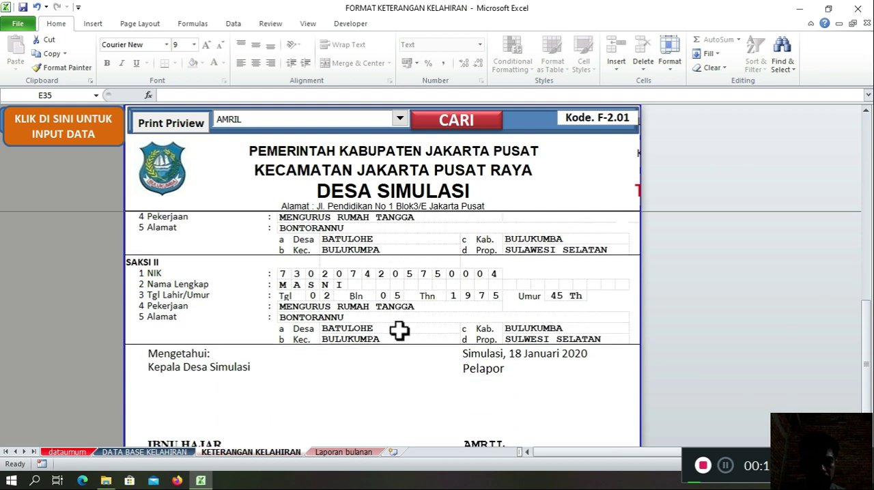
scroll(398, 330, down, 2)
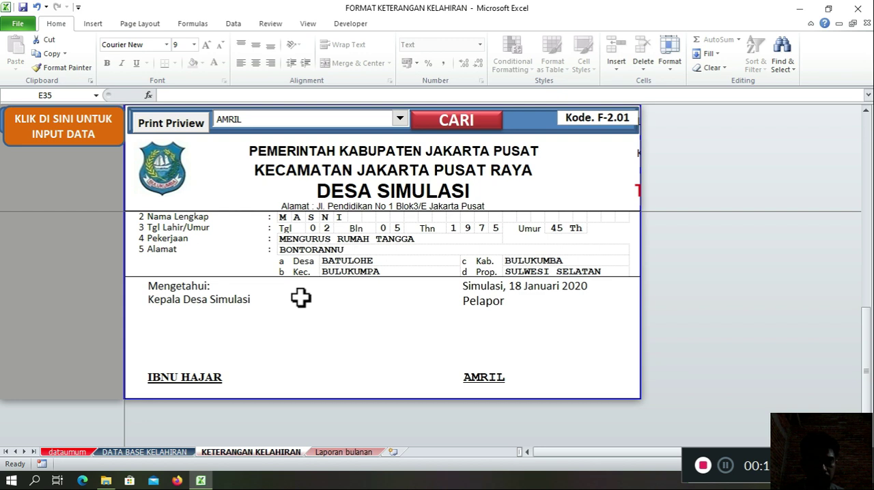
scroll(300, 298, up, 4)
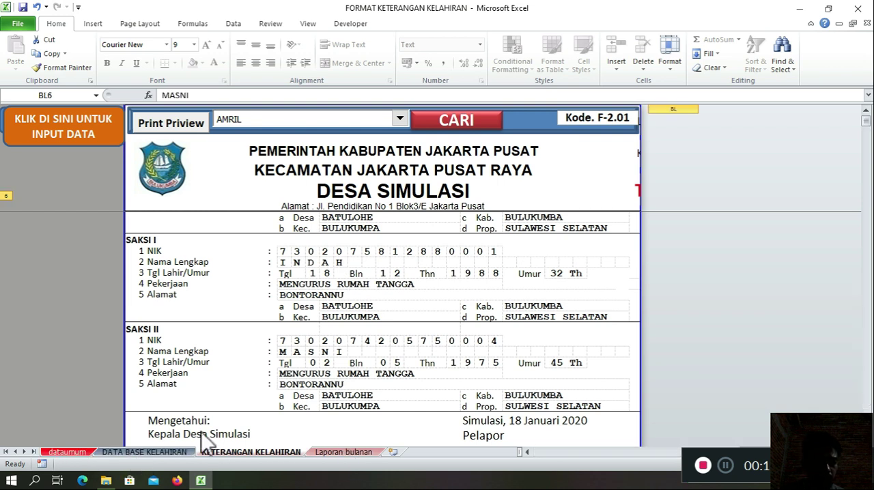
Step: Start a second record in row 7 of DATA BASE KELAHIRAN by entering 11-6-2020 as its TANGGAL
click(133, 454)
click(359, 205)
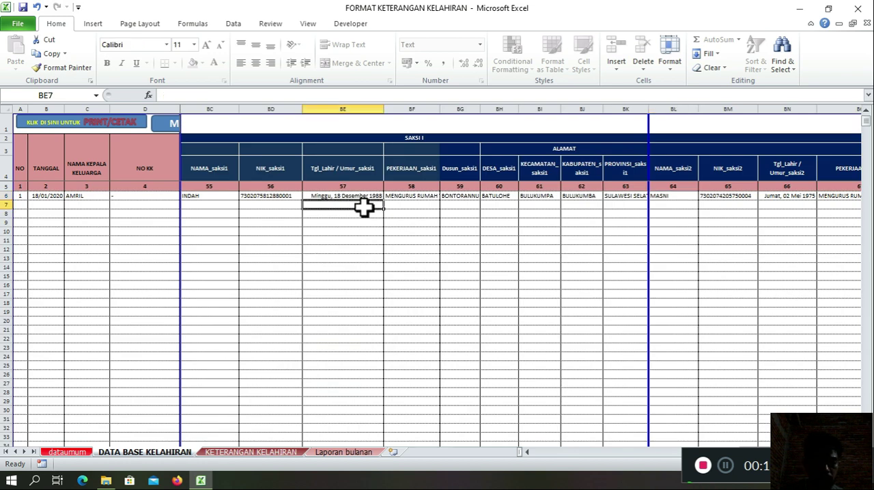
key(Left)
key(Left)
key(Left)
key(Left)
key(Left)
key(Left)
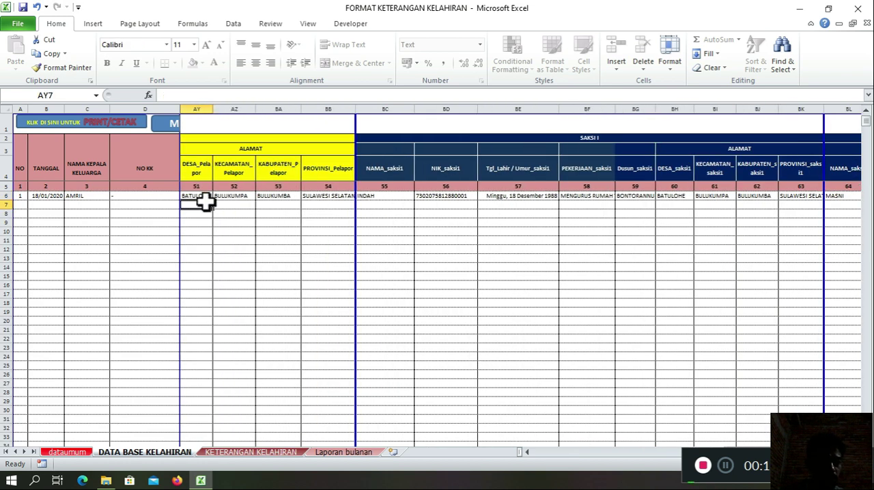
click(58, 206)
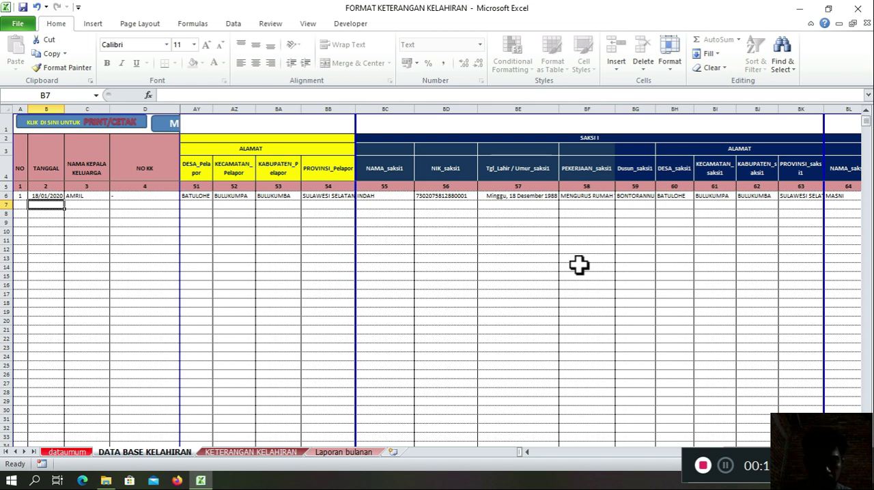
text(11-6-2020)
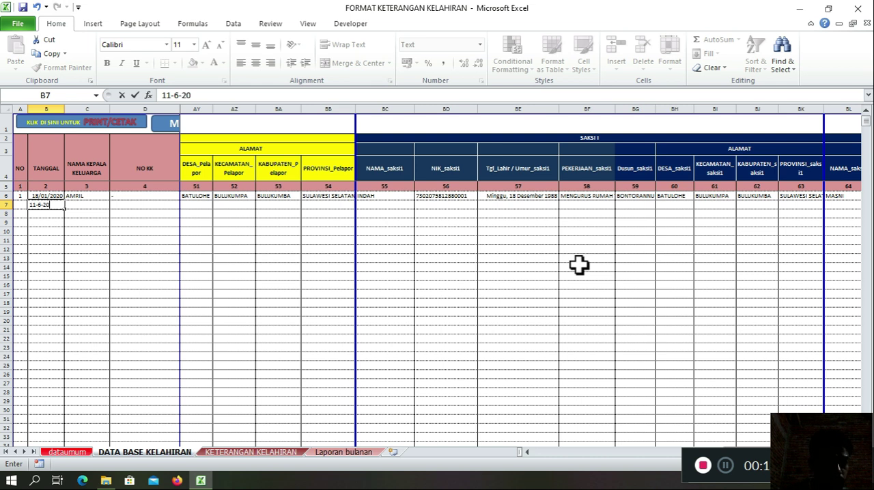
key(Tab)
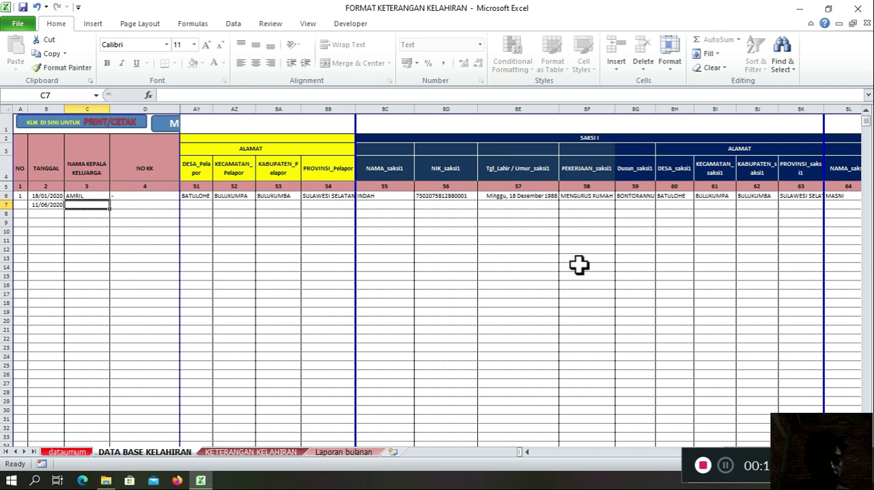
Step: Fill in the head of the family's name and the family card number in NO KK for the row 7 record
key(Tab)
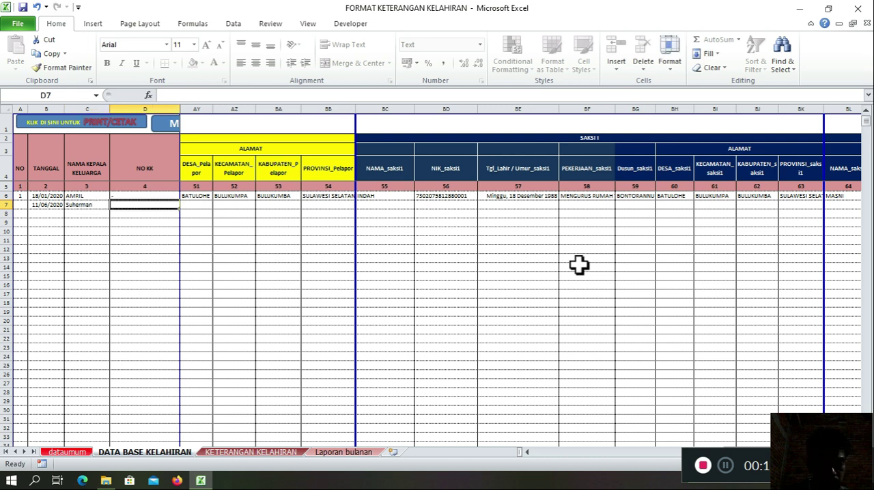
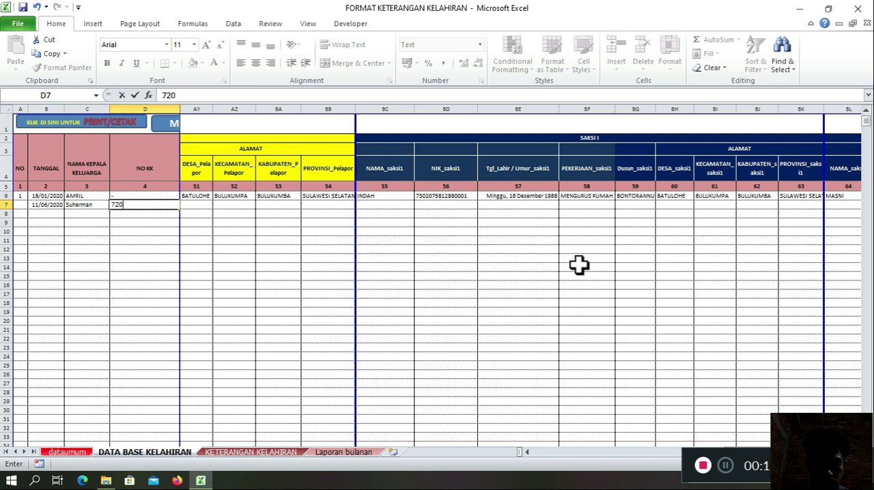
key(BackSpace)
key(BackSpace)
key(BackSpace)
key(Tab)
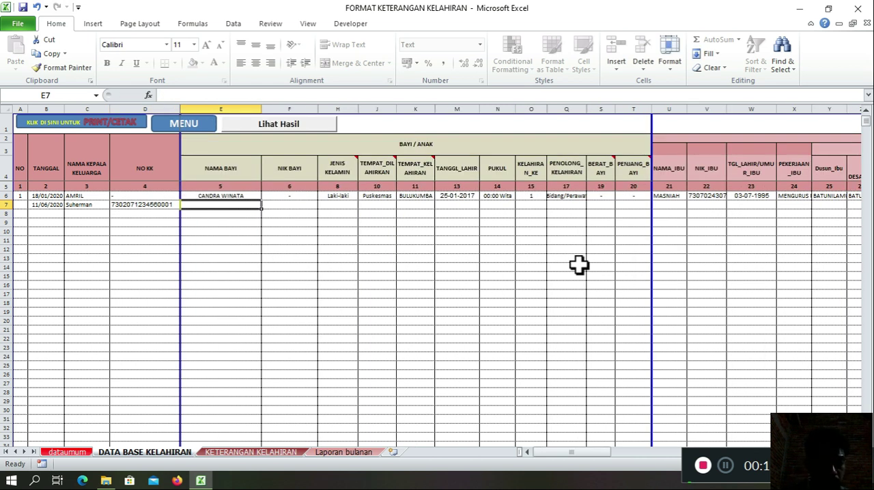
Step: Enter the baby's name in NAMA BAYI and a dash as the NIK BAYI of the row 7 record
text(suryani)
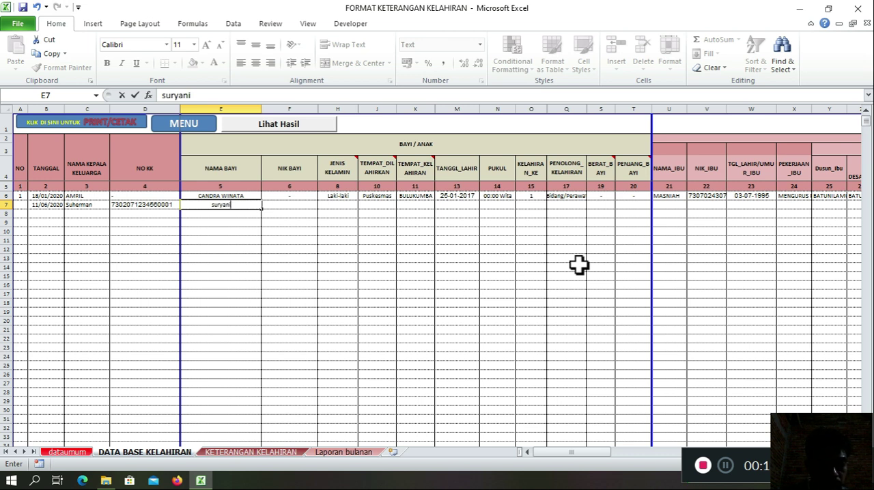
key(BackSpace)
key(BackSpace)
key(BackSpace)
key(BackSpace)
key(BackSpace)
key(BackSpace)
key(BackSpace)
text(S)
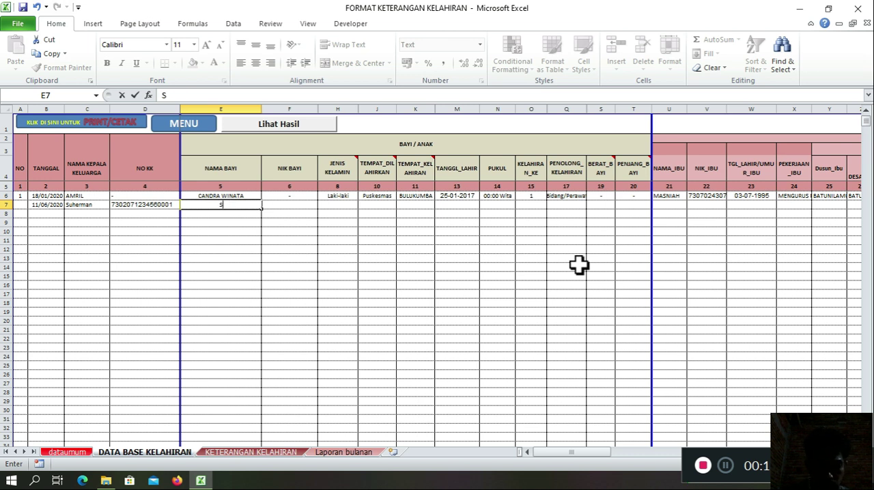
text(uriani)
key(Tab)
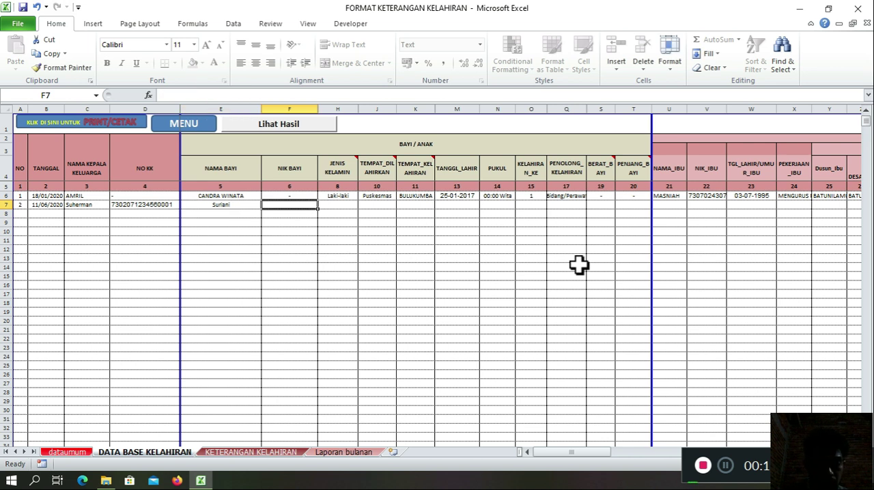
text(-)
key(Tab)
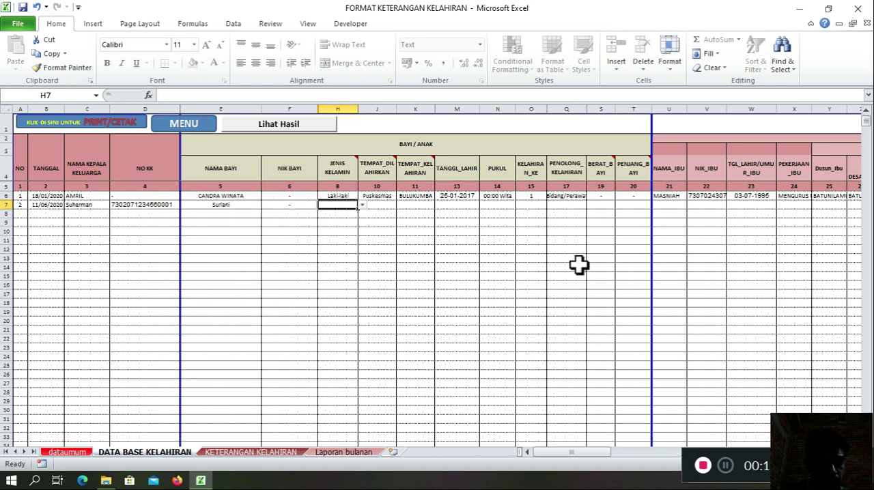
Step: Set the second record's JENIS KELAMIN to Perempuan and its TEMPAT_DILAHIRKAN to Polindes
click(361, 206)
click(359, 218)
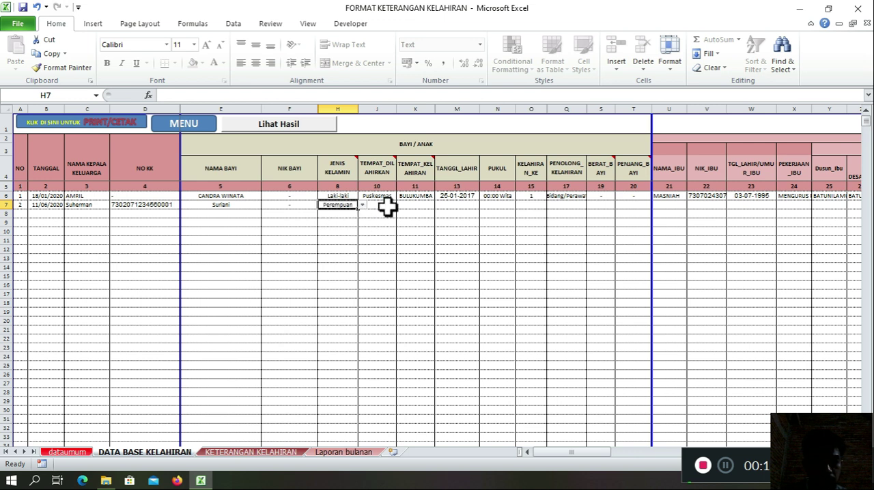
key(Tab)
click(401, 205)
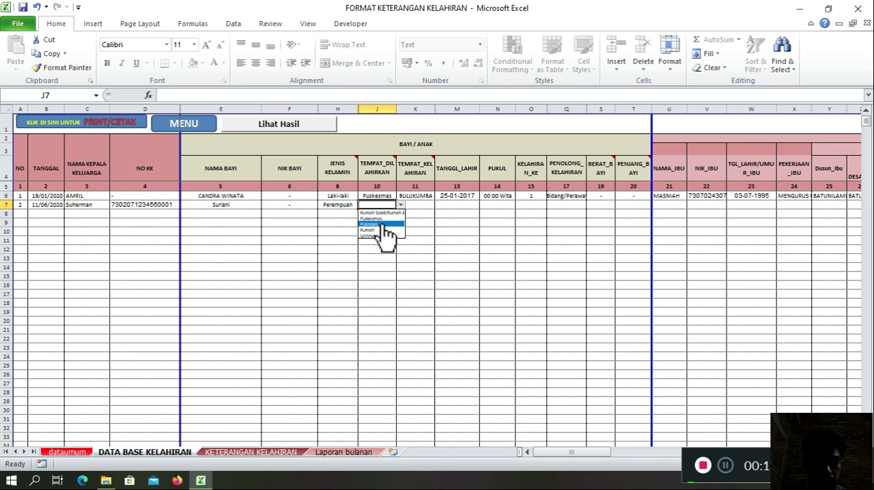
click(382, 225)
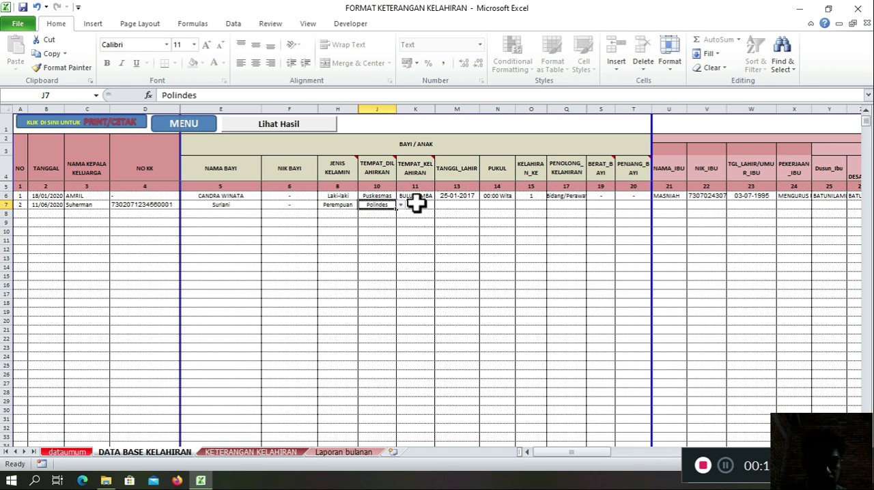
Step: Enter Tanete as the second record's TEMPAT_KELAHIRAN
click(417, 204)
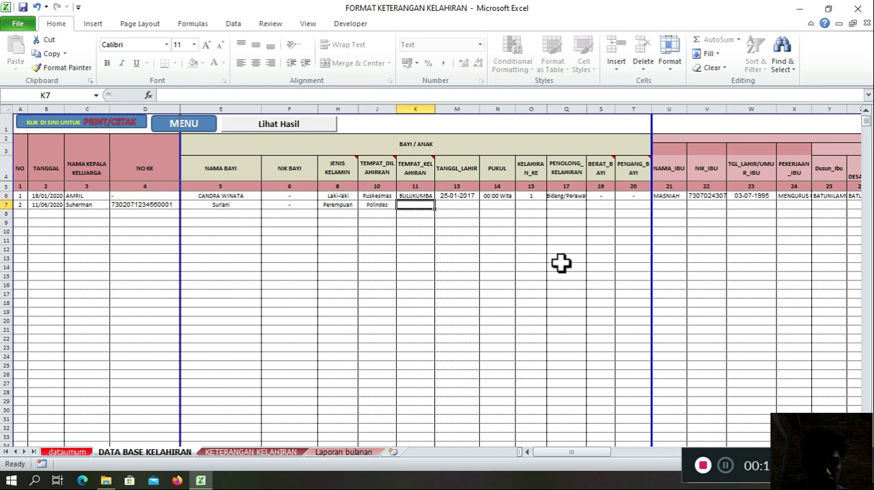
text(Tanete)
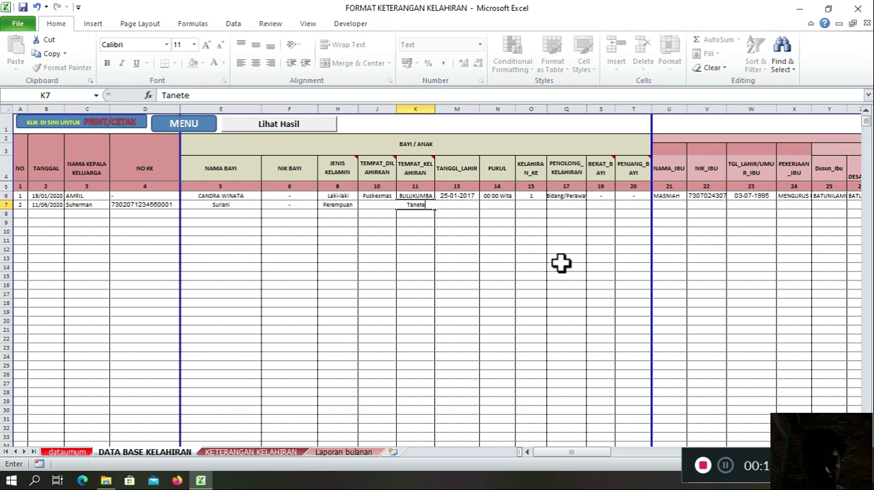
key(Tab)
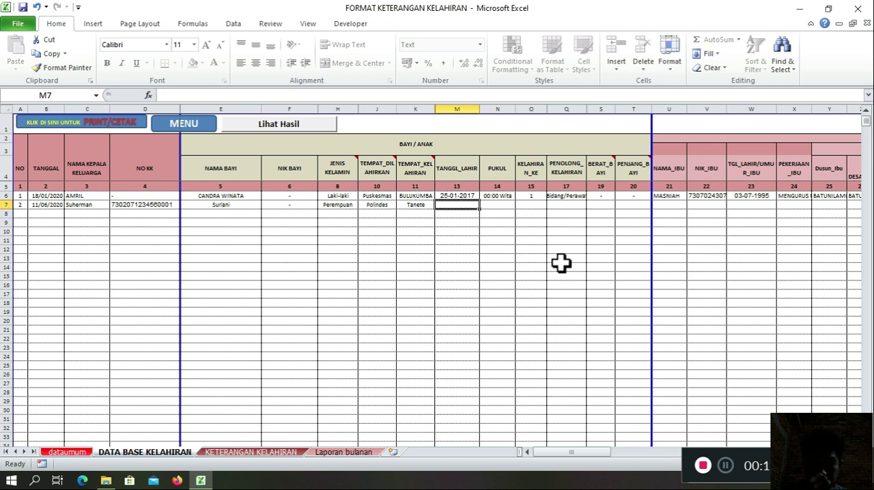
Step: Fill in the baby's date of birth in the TANGGL_LAHIR cell of row 7
click(562, 260)
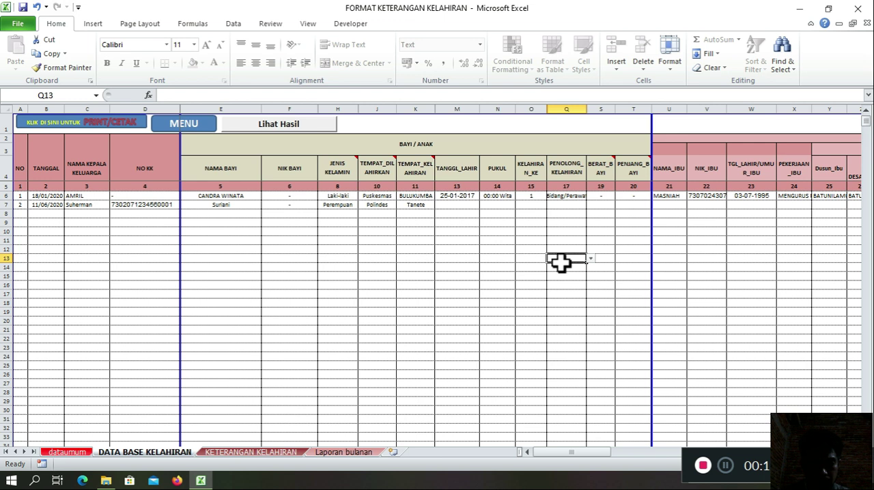
text(10)
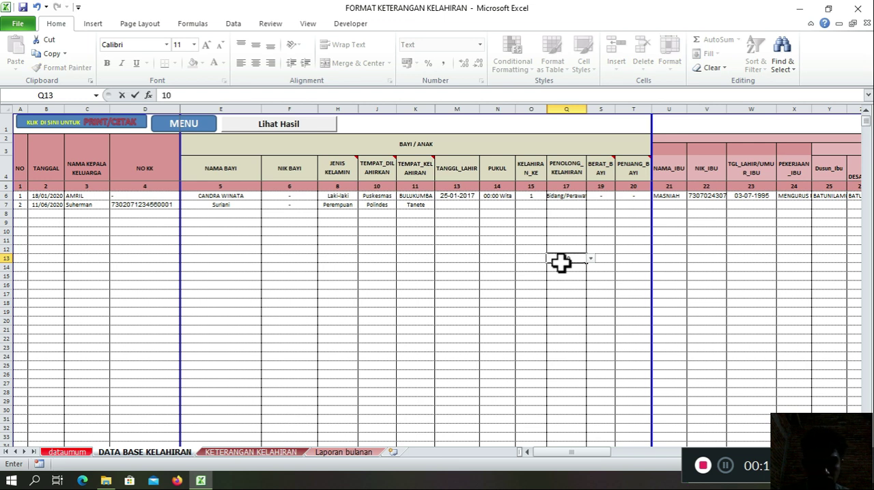
click(457, 208)
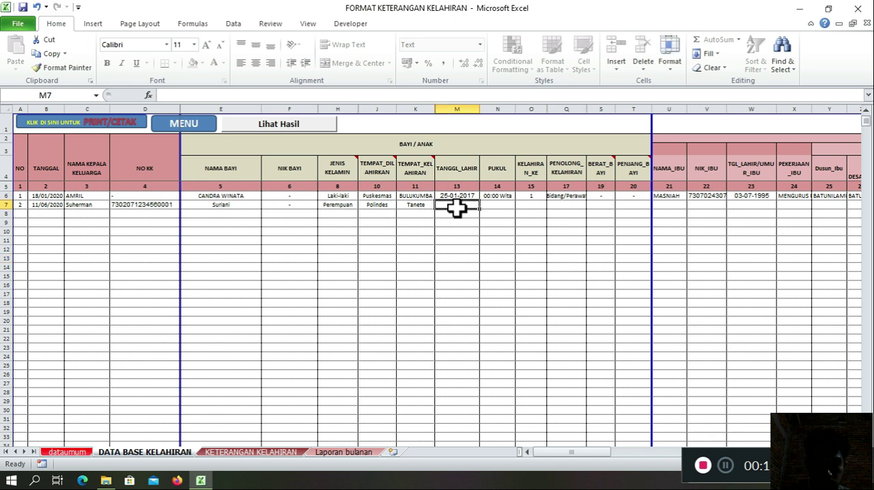
text(10)
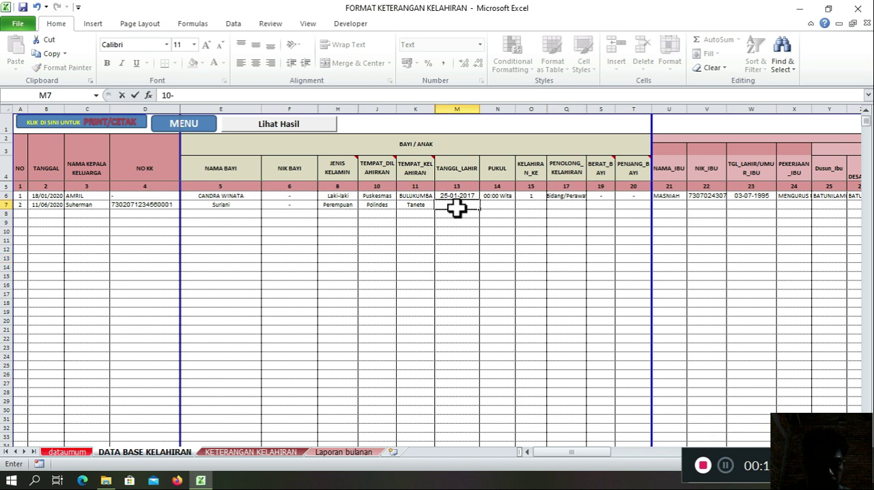
text(-6-20)
key(Tab)
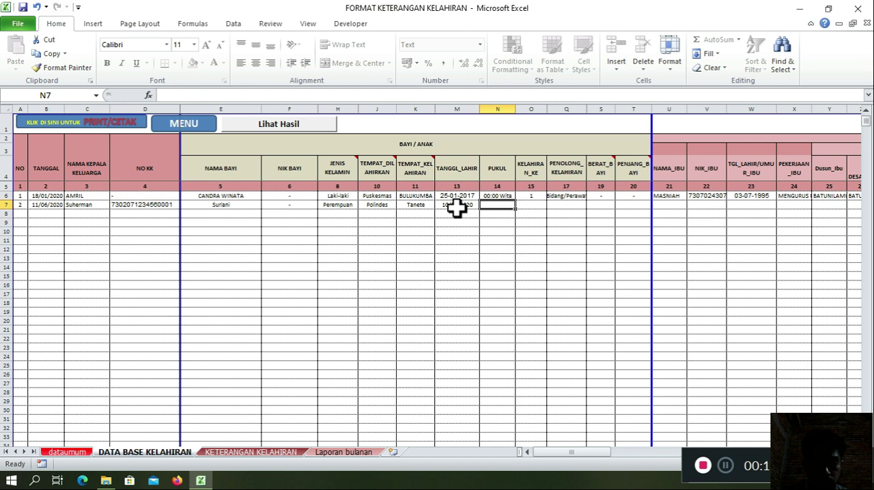
Step: Try to enter the second record's PUKUL as 13:00 with a colon
text(13)
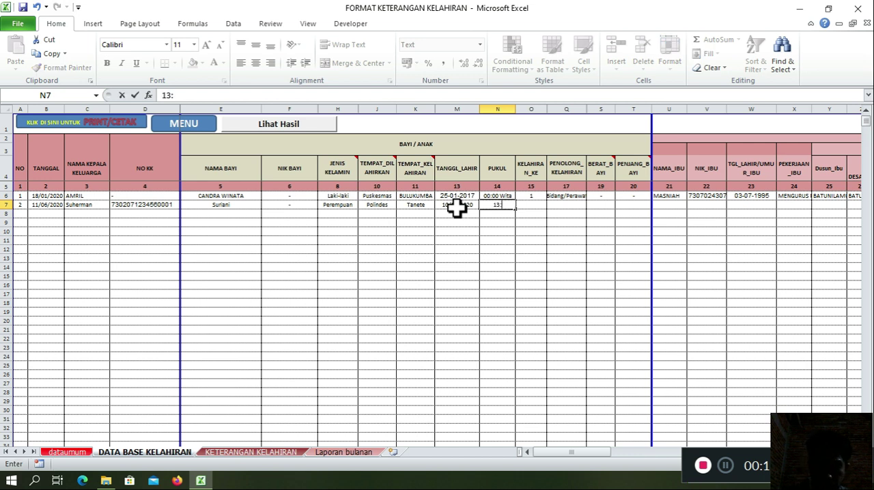
text(:00)
key(Tab)
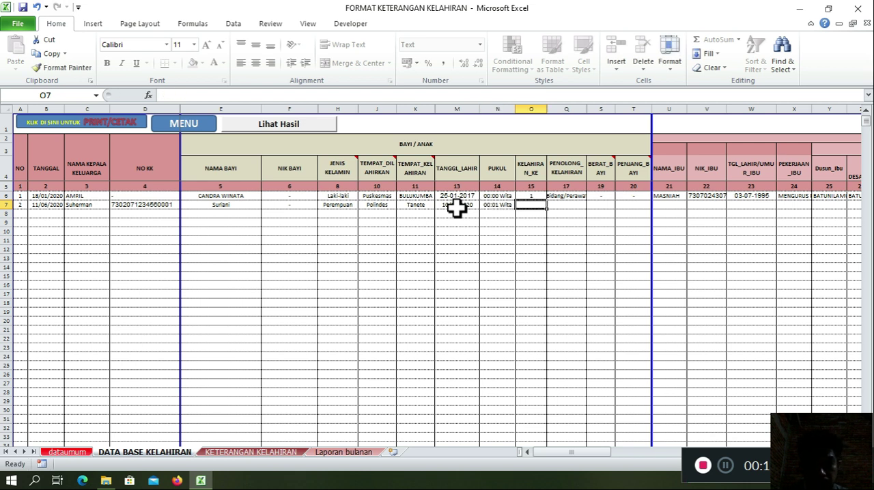
Step: Enter 1300 without a colon as the second record's PUKUL value
key(Left)
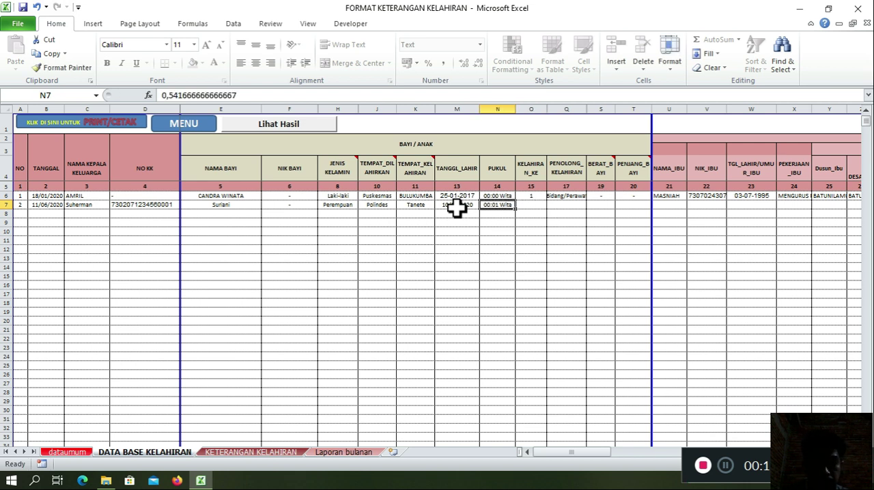
text(1300)
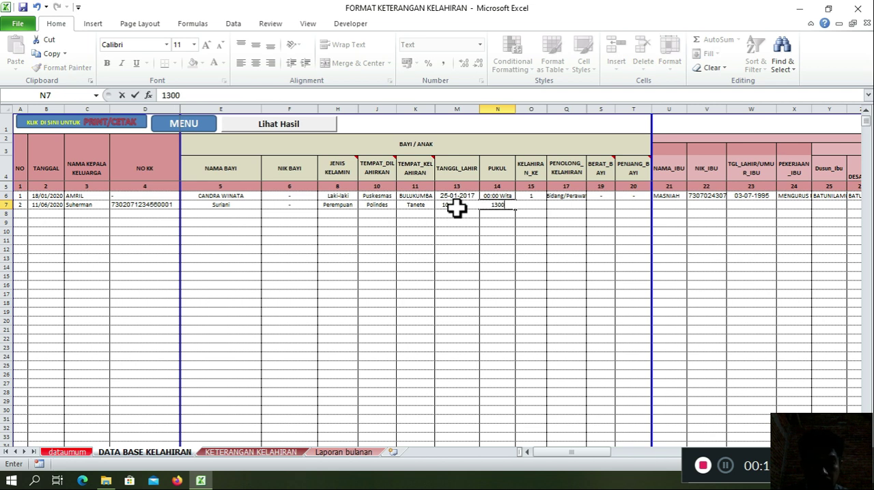
key(Tab)
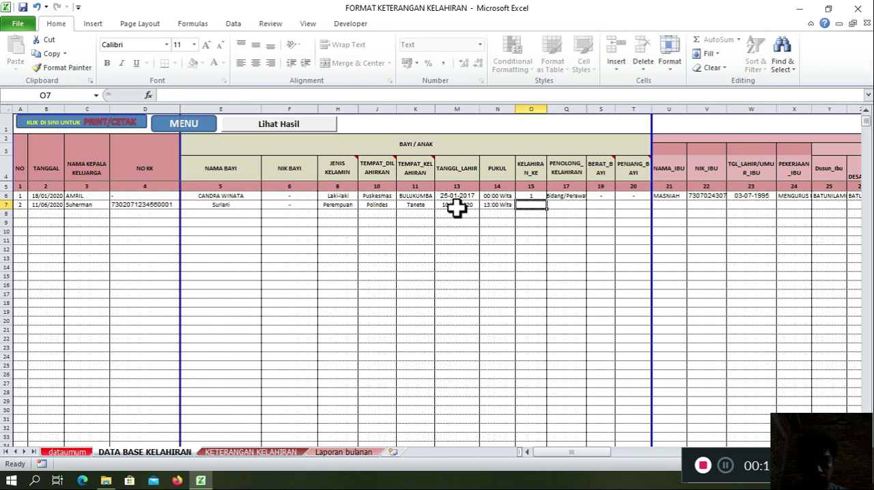
key(Left)
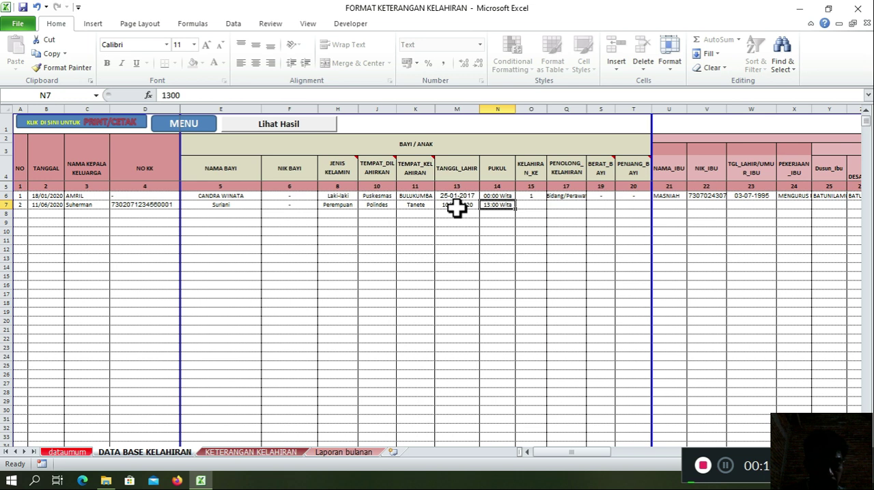
text(1300)
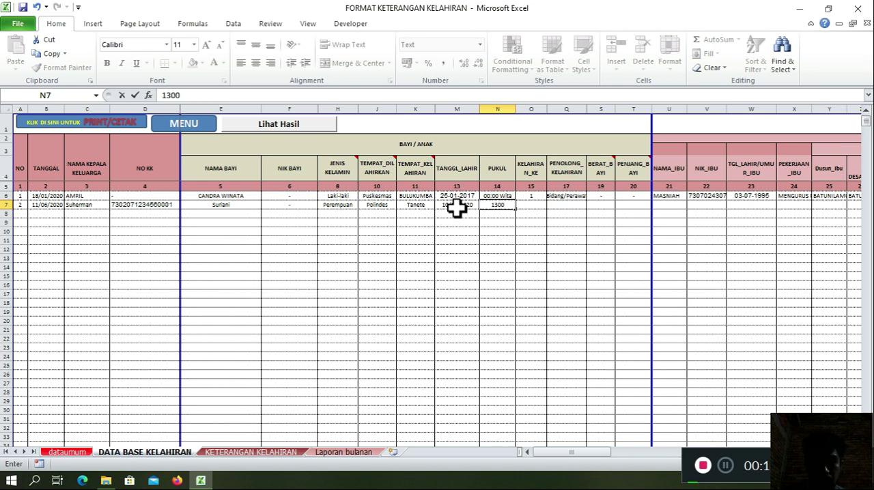
key(Return)
Step: Change the first record's PUKUL value in row 6 to 1400
key(Up)
key(Up)
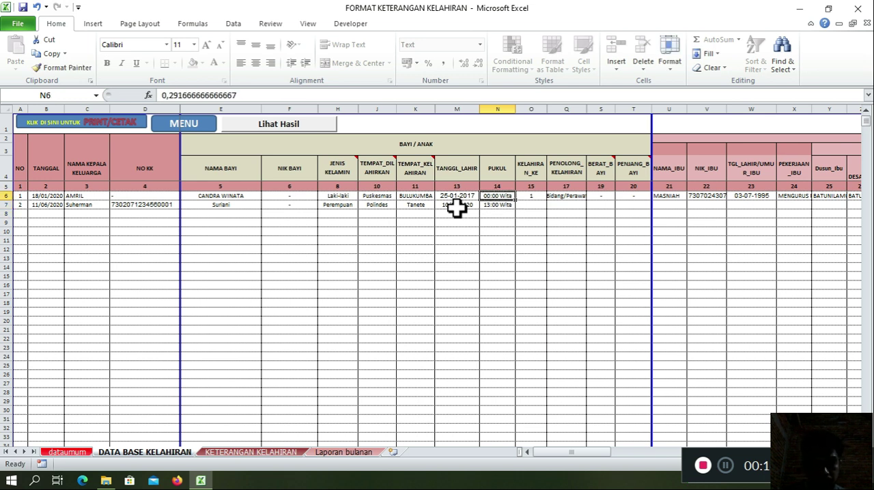
text(1400)
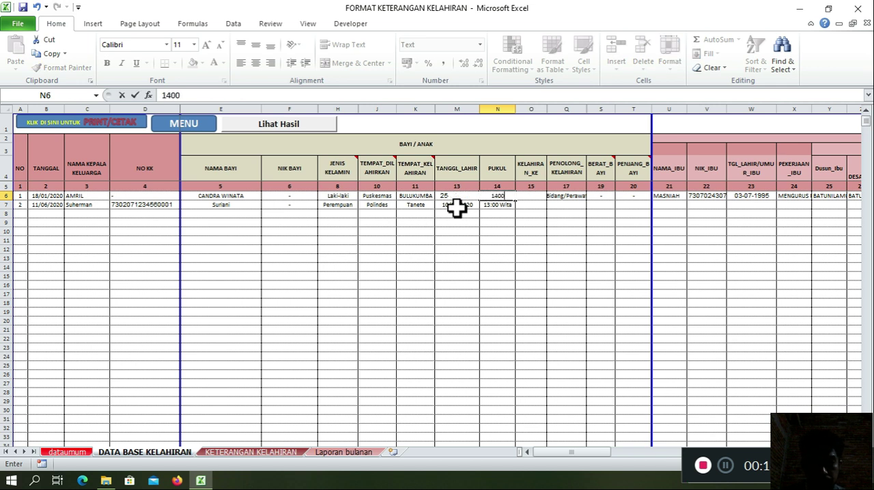
key(Right)
key(Down)
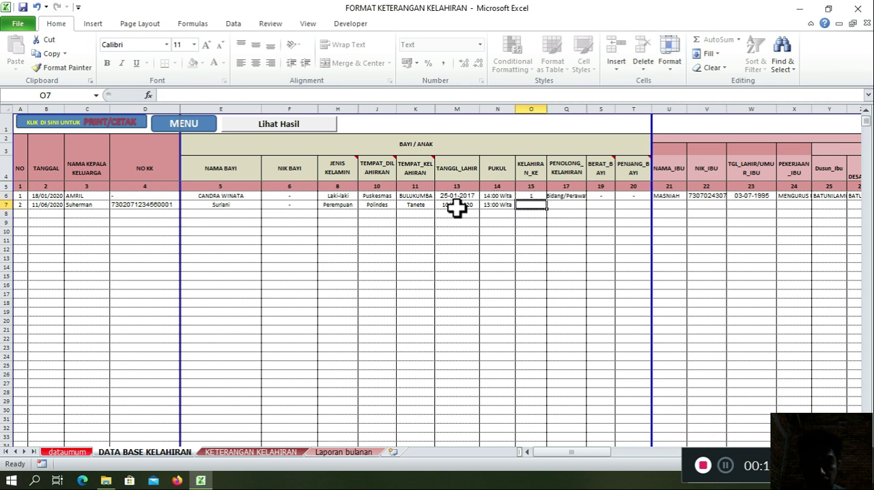
Step: Set the second record's KELAHIRAN_KE to 2 and choose Dokter as its PENOLONG_KELAHIRAN
key(Right)
key(Left)
text(2)
key(Right)
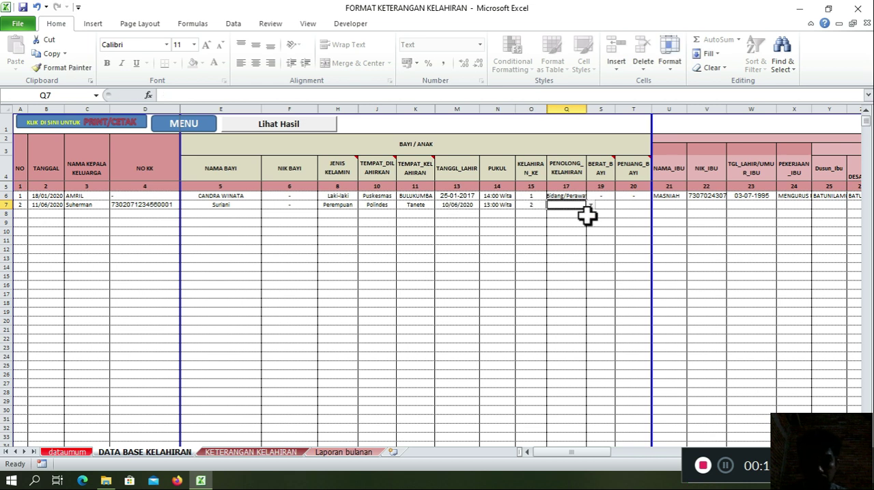
click(590, 205)
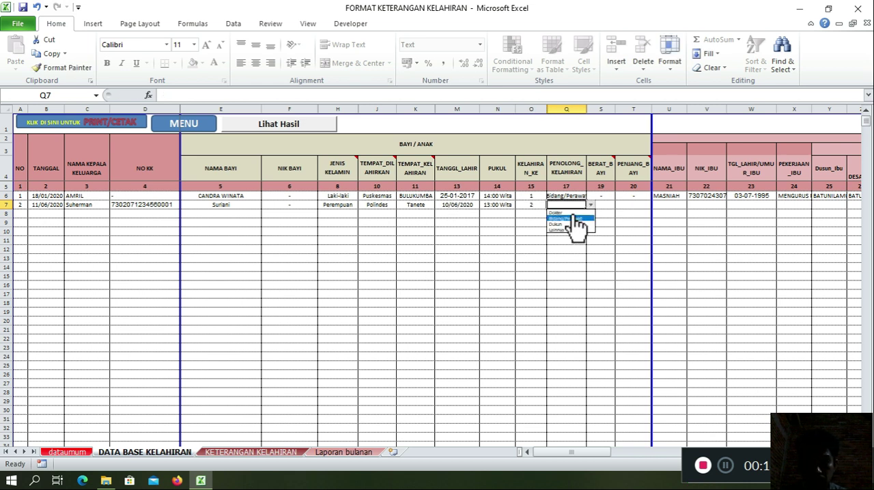
click(575, 213)
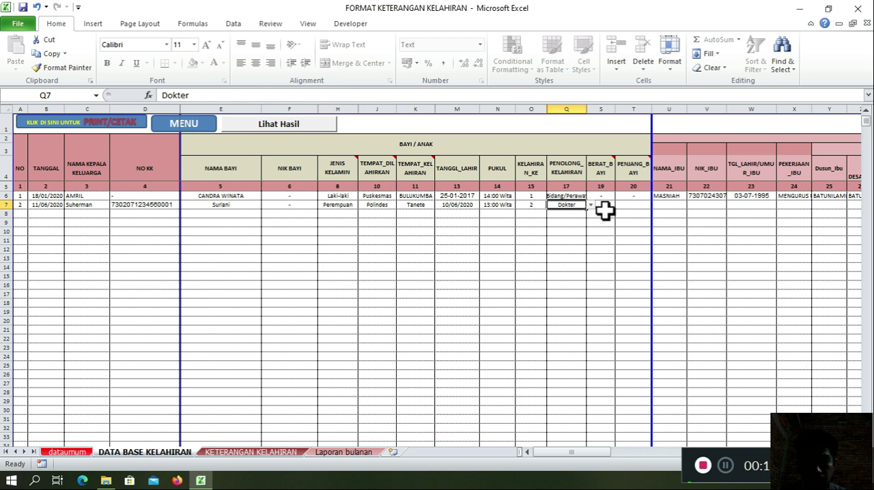
Step: Enter 4 as the second record's BERAT_BAYI and 20 as its PENJANG_BAYI
key(Right)
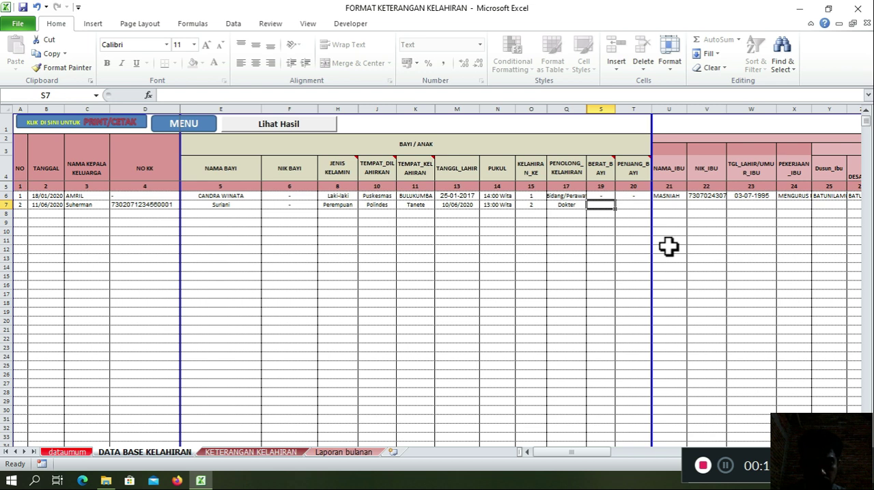
text(4)
key(Tab)
key(Left)
key(Right)
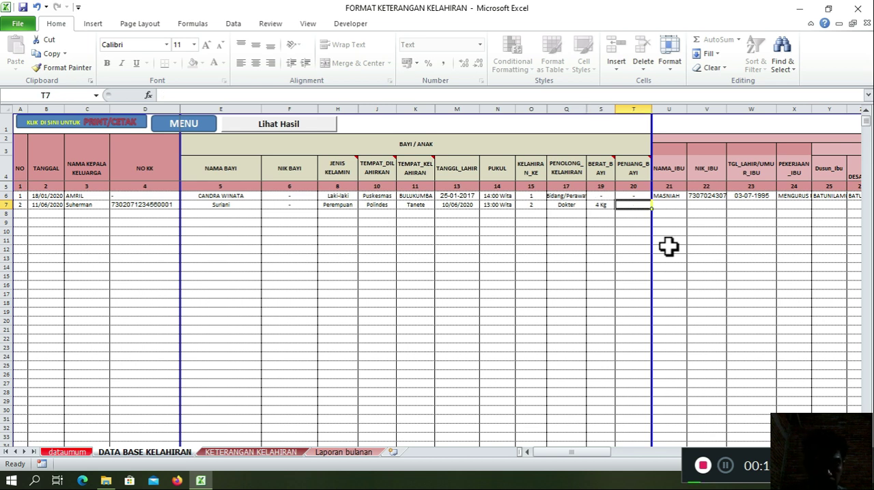
text(20)
key(Tab)
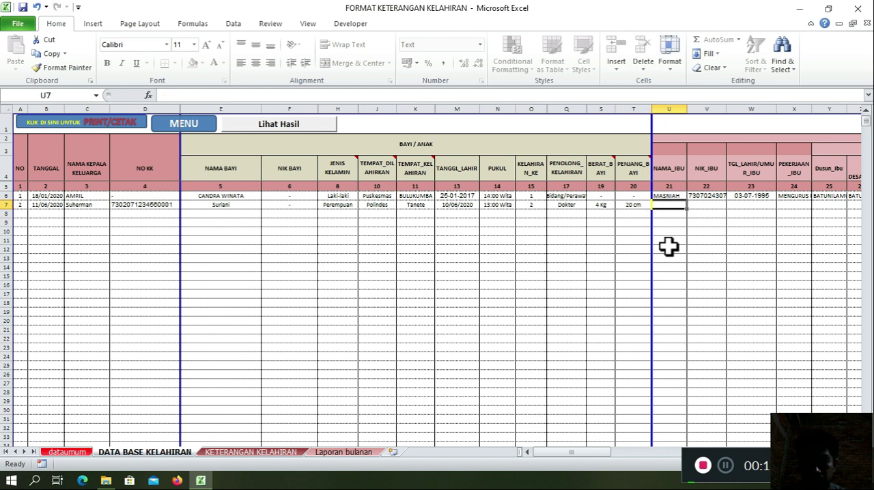
key(Right)
key(Right)
key(Left)
key(Left)
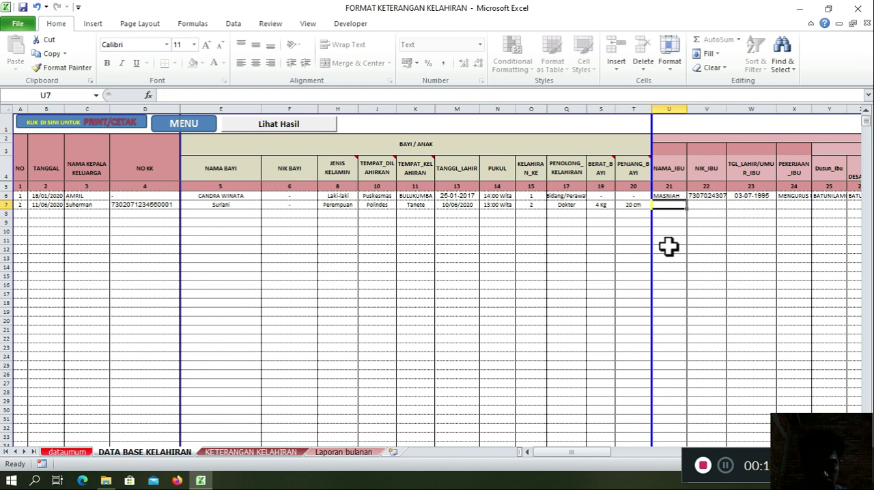
Step: Enter the mother's name in NAMA_IBU and her national ID number in NIK_IBU for the second record
text(fatma)
key(Tab)
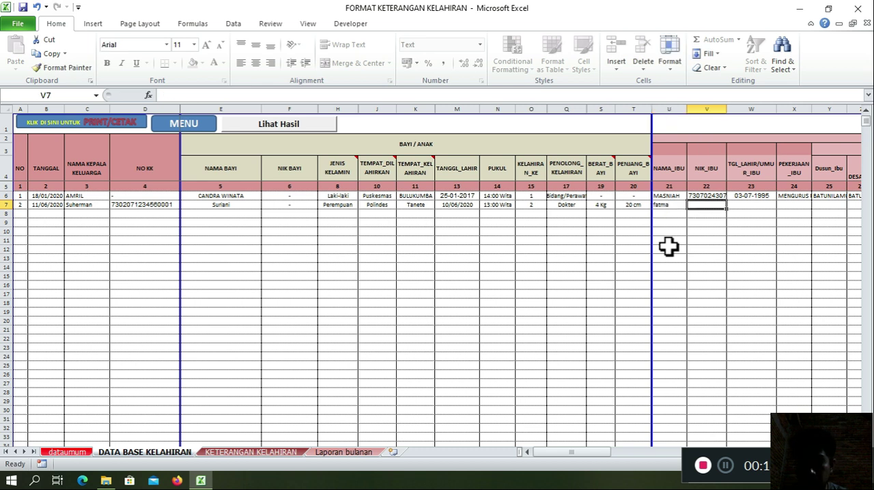
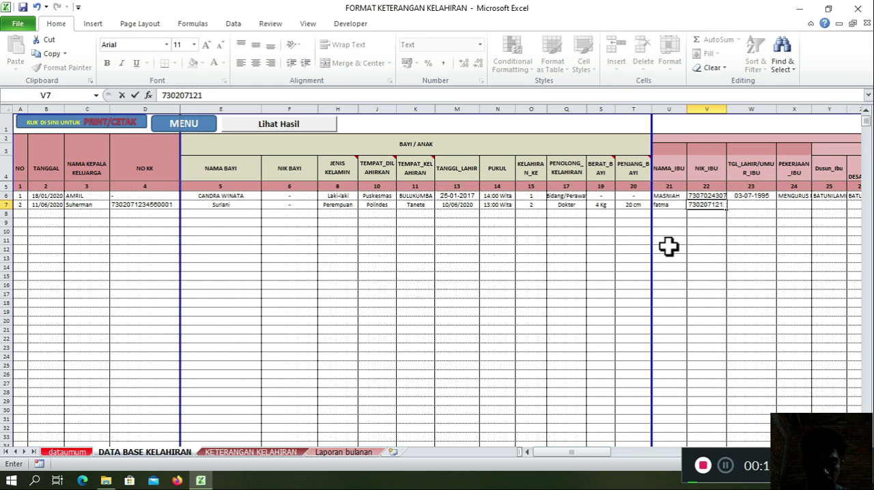
key(Tab)
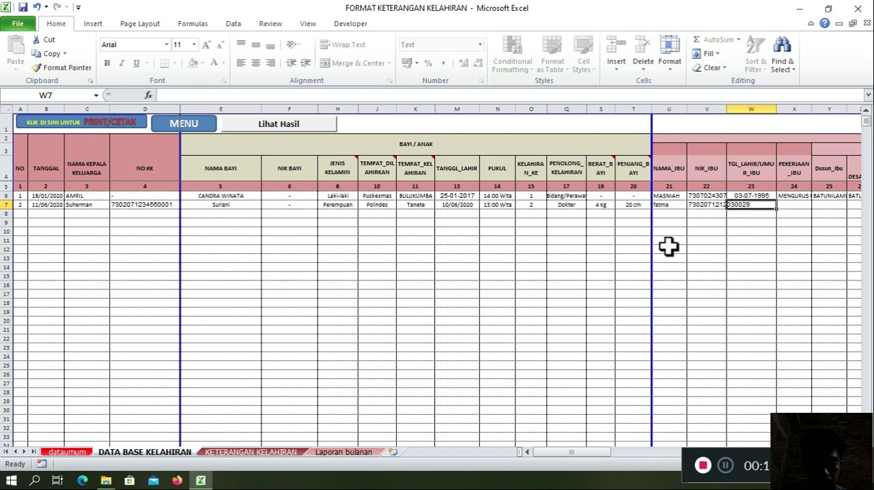
Step: Enter the mother's date of birth and set the second record's PEKERJAAN_IBU to MENGURUS RUMAH TANGGA
text(2-3-)
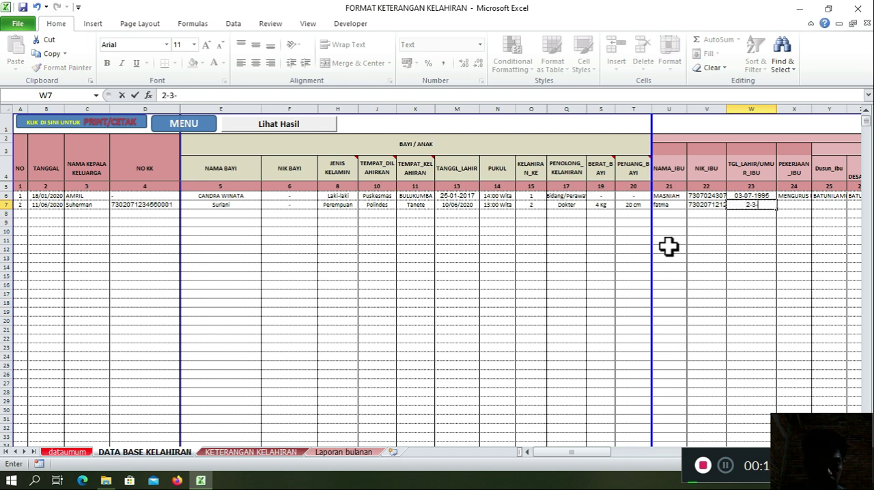
text(89)
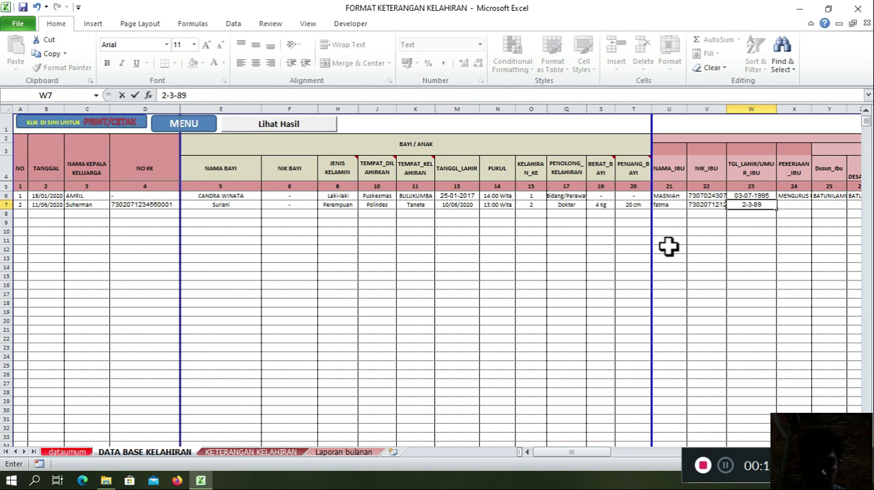
key(Tab)
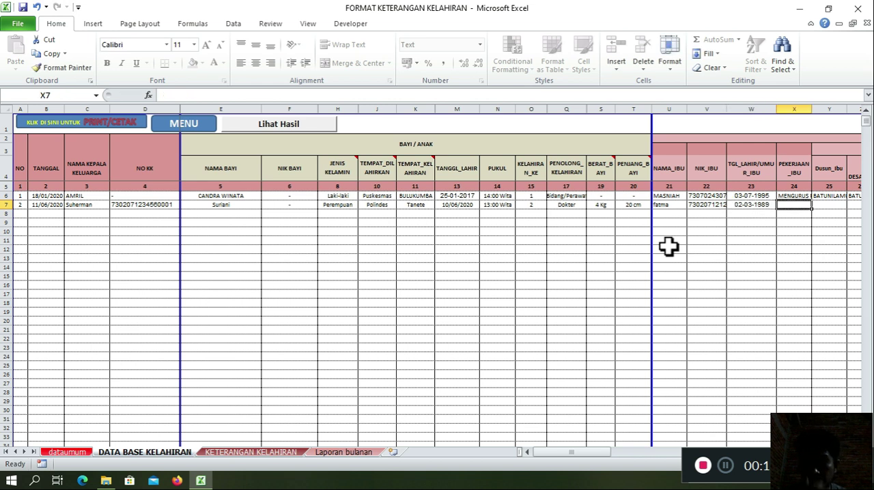
text(MENGURUS RUMAH TANGGA)
key(Tab)
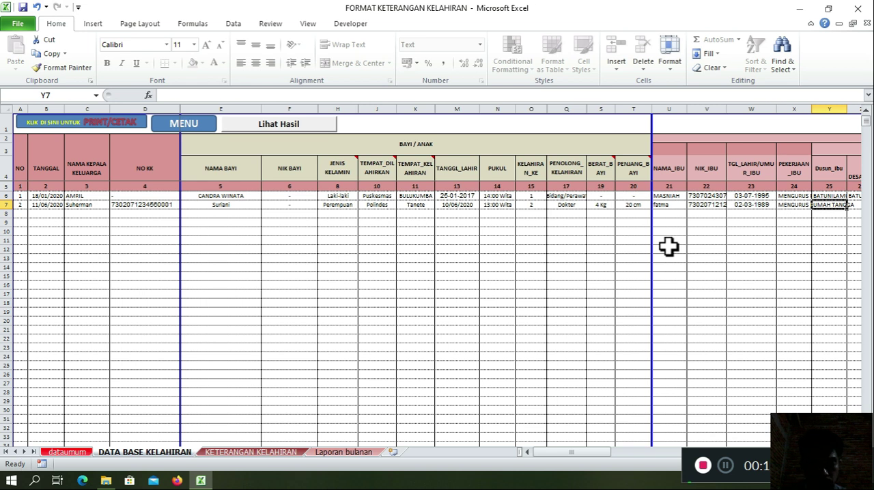
Step: Enter the mother's hamlet name in the DESA_ibu cell of the second record
key(Right)
key(Right)
key(Right)
key(Left)
key(Left)
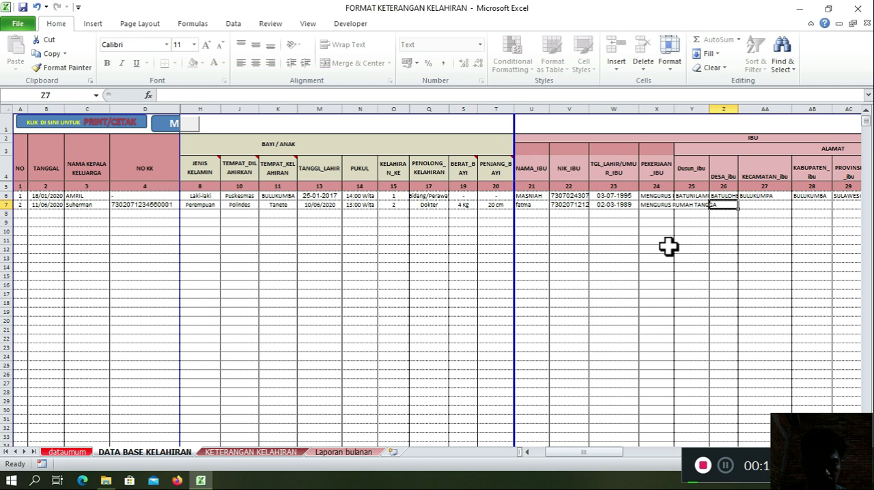
text(bontorannu)
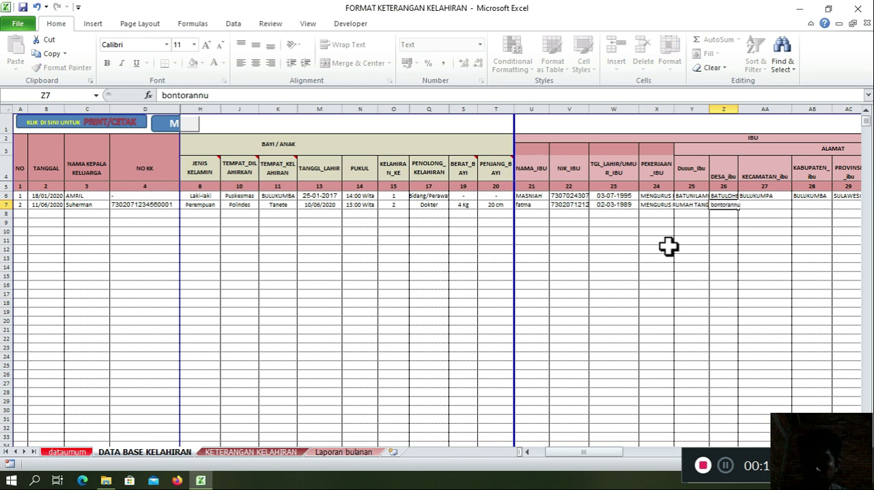
key(Tab)
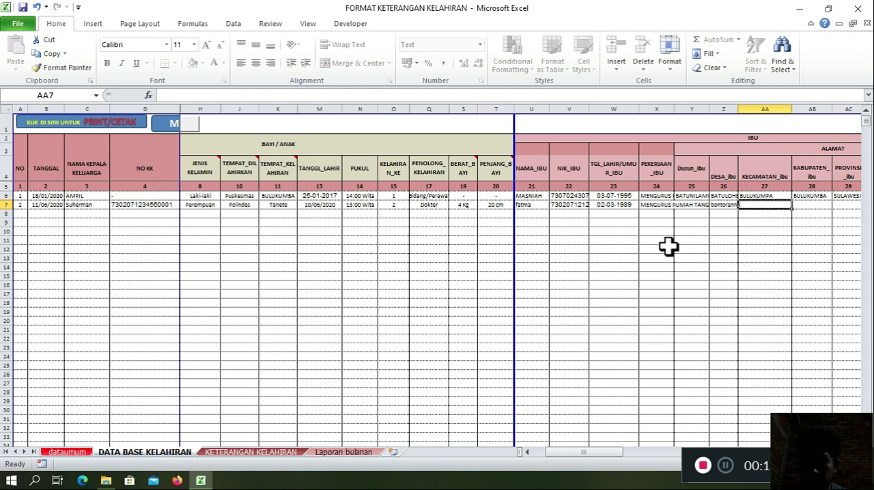
Step: Enter the mother's hamlet in the second record's Dusun_ibu cell, correcting its spelling and starting it with a capital letter
key(Left)
key(Left)
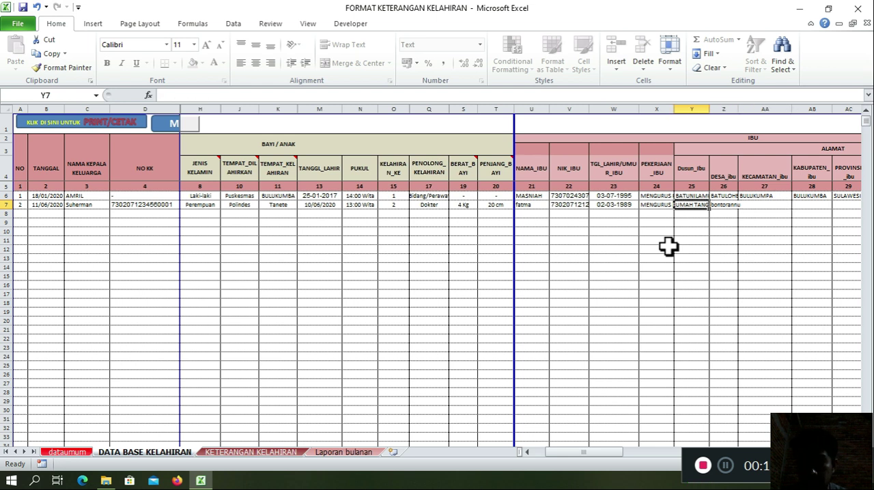
text(bo)
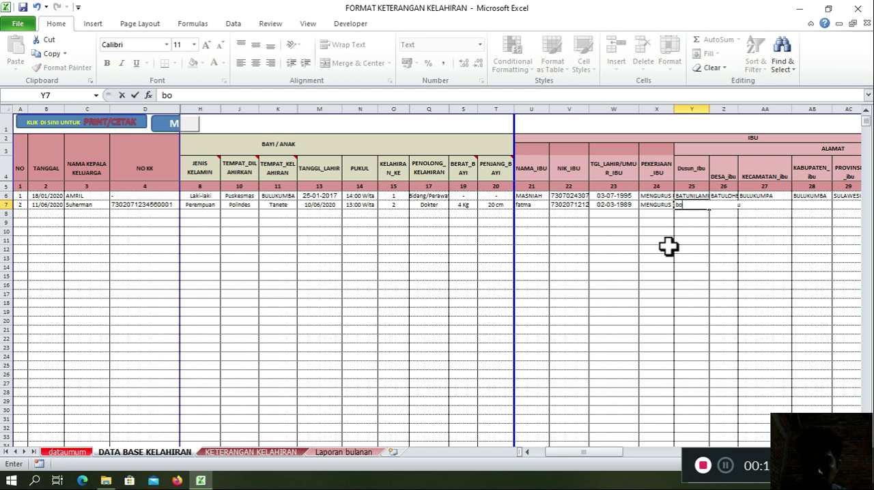
text(ntoranny)
key(Tab)
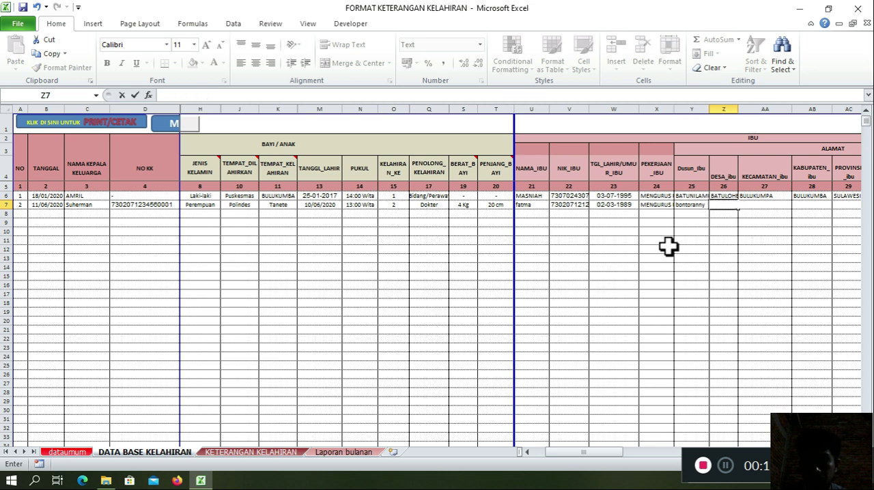
key(shift+Tab)
text(Bontorannu)
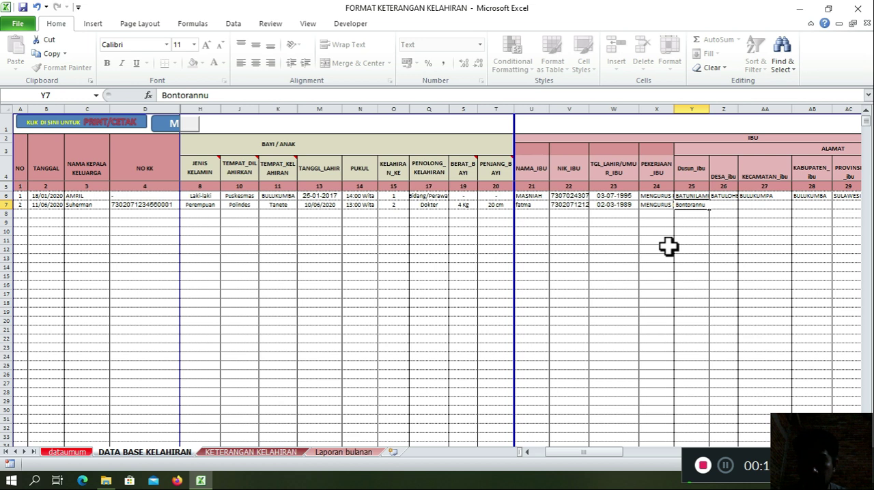
key(Tab)
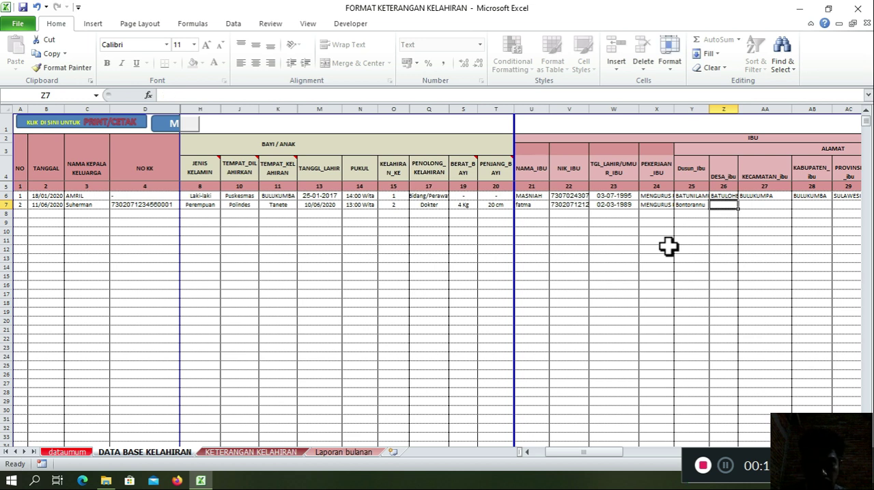
text(Bontomi)
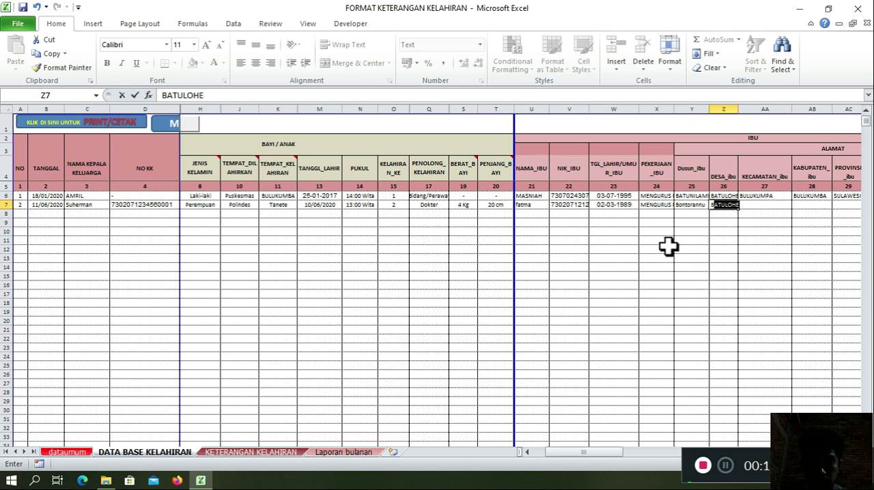
text(nasa)
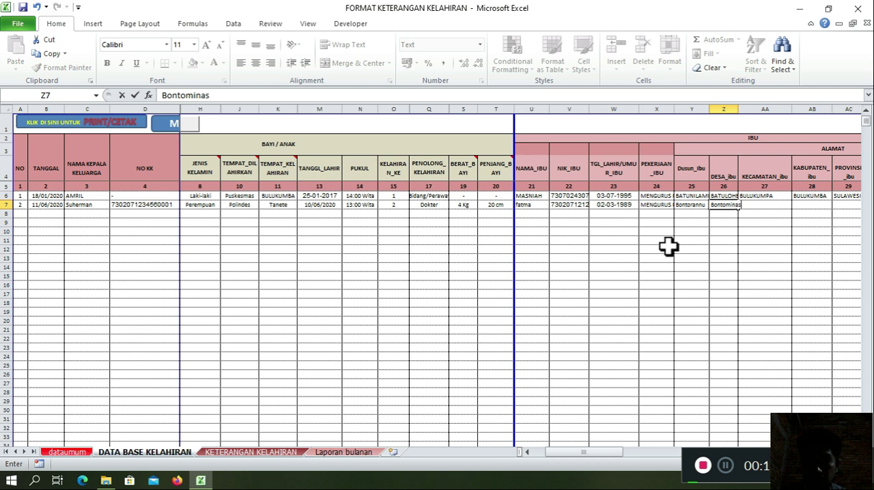
key(BackSpace)
key(BackSpace)
key(BackSpace)
key(BackSpace)
key(BackSpace)
key(BackSpace)
key(BackSpace)
key(BackSpace)
key(BackSpace)
key(BackSpace)
key(BackSpace)
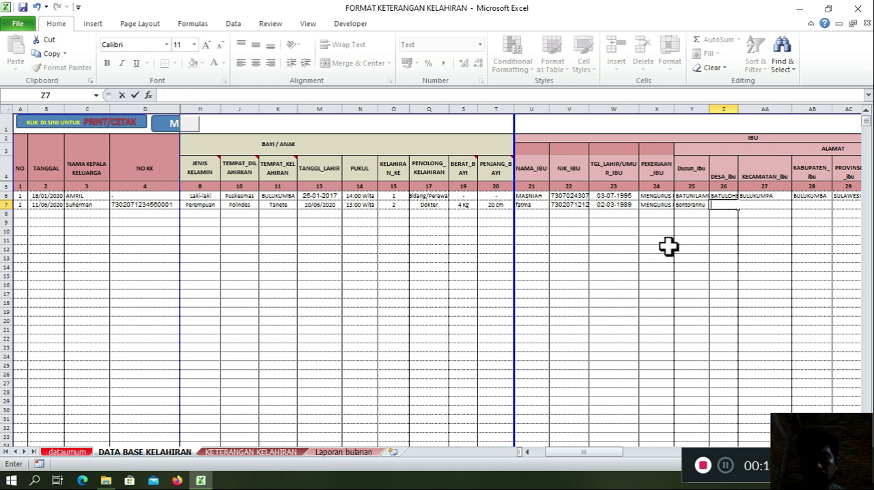
Step: Complete the mother's address in row 7 with the same DESA, KECAMATAN, KABUPATEN and PROVINSI as the first record
text(Batu)
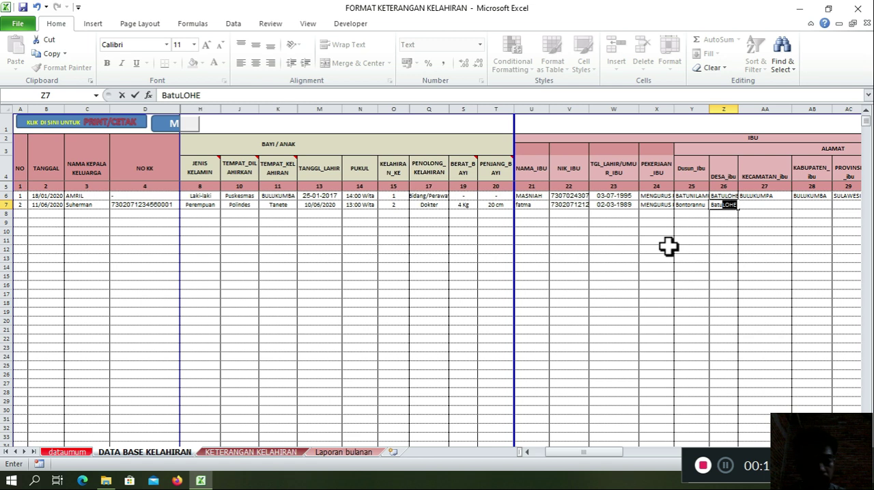
key(Tab)
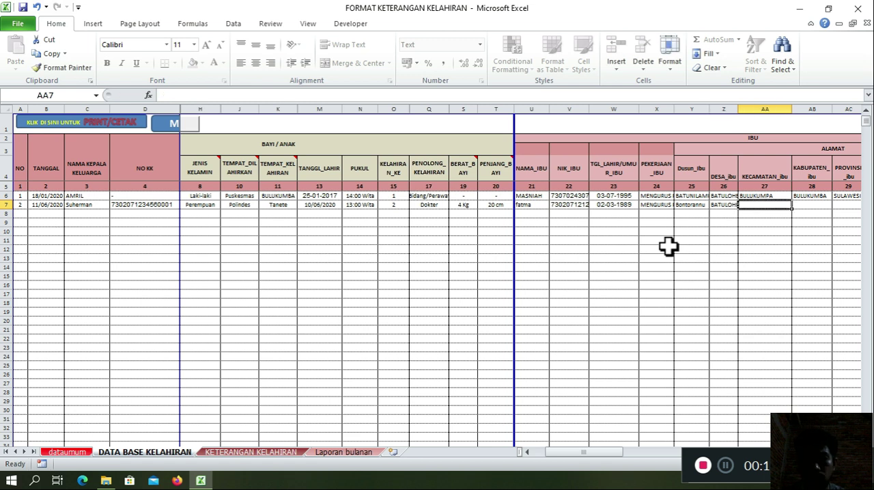
text(BULUKUMPA)
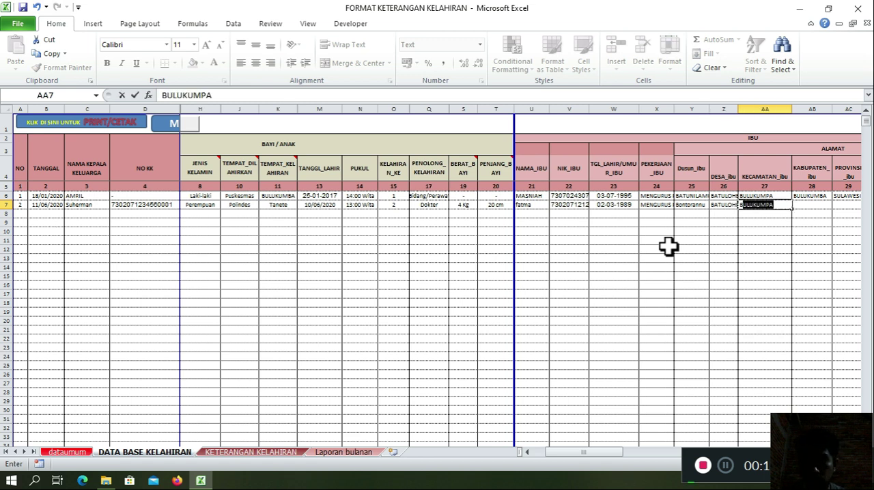
key(Tab)
text(B)
key(Tab)
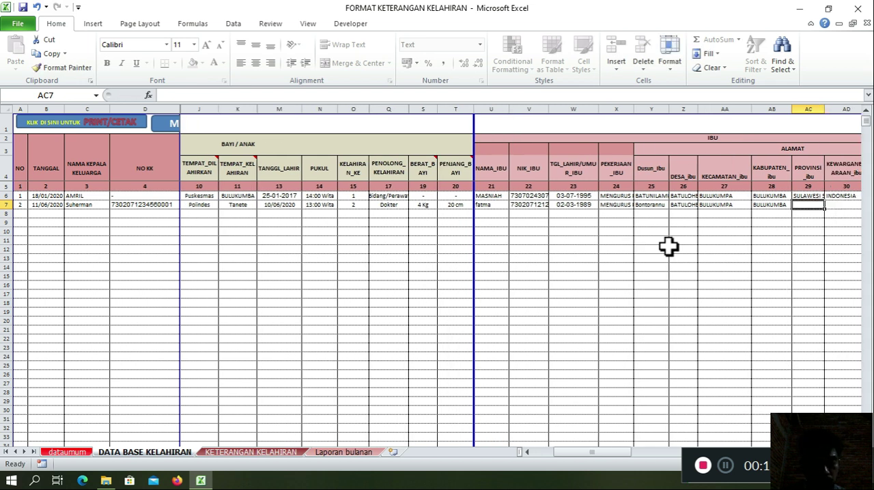
text(SULAWESI SELATAN)
key(Tab)
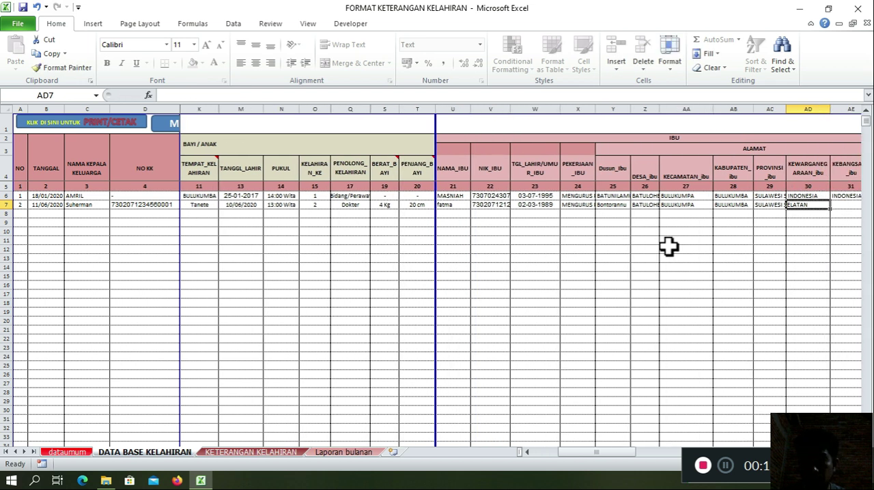
Step: Set the mother's KEWARGANEGARAAN and KEBANGSAAN to INDONESIA in row 7 and enter "-" as her marriage registration date
text(I)
key(Tab)
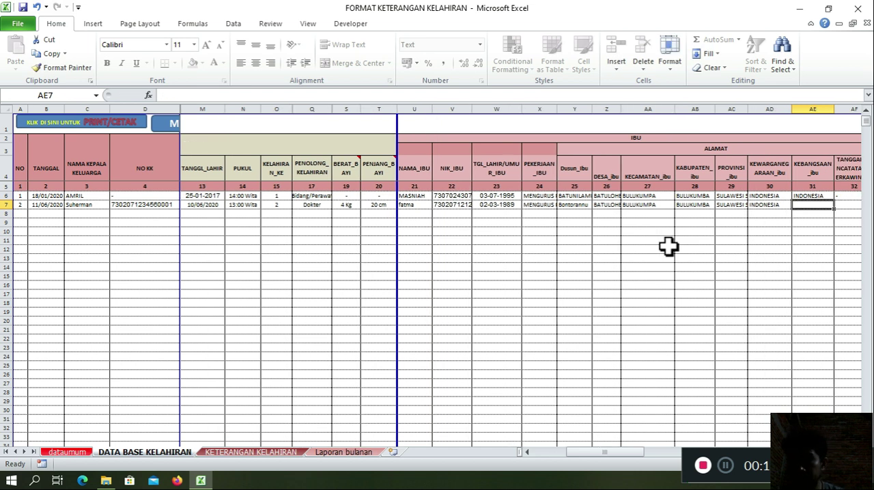
key(Right)
key(Left)
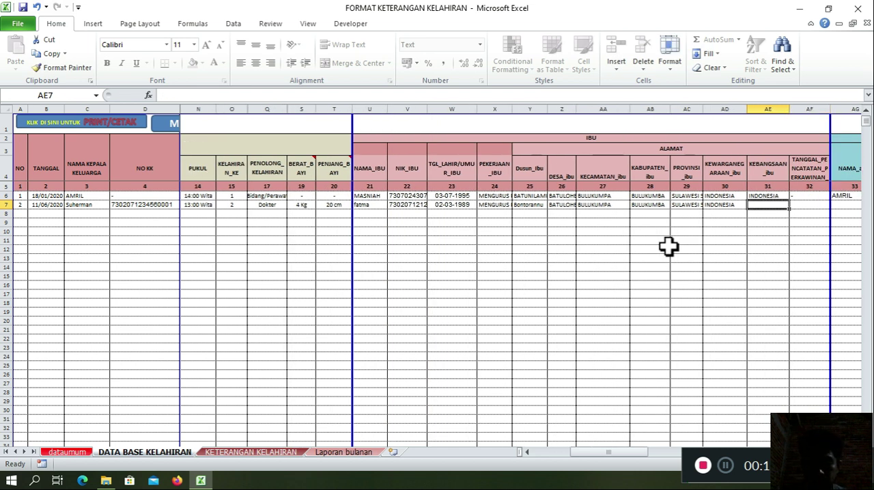
text(I)
key(Tab)
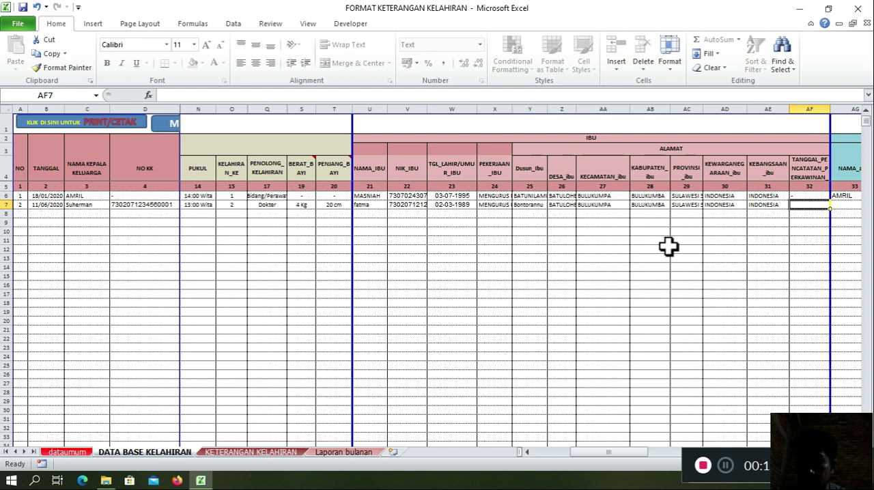
text(-)
key(Tab)
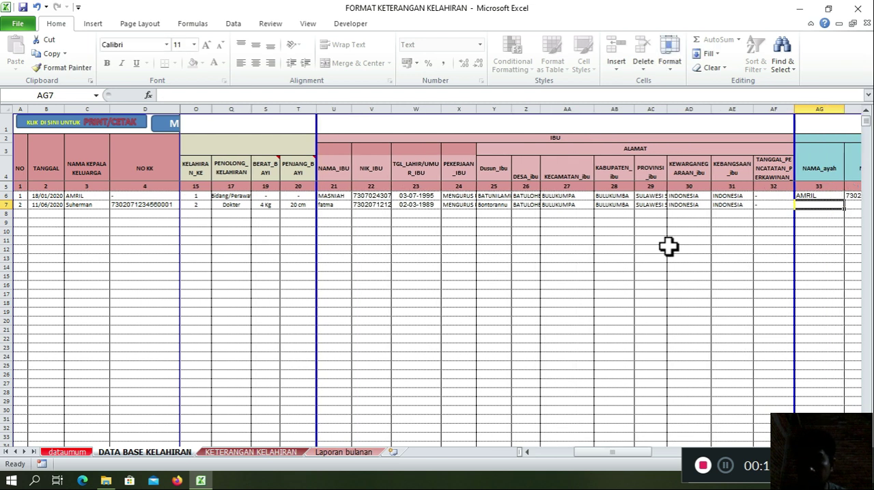
Step: Enter the father's name in NAMA_ayah and his national ID number in NIK_ayah for the second record
scroll(669, 246, right, 4)
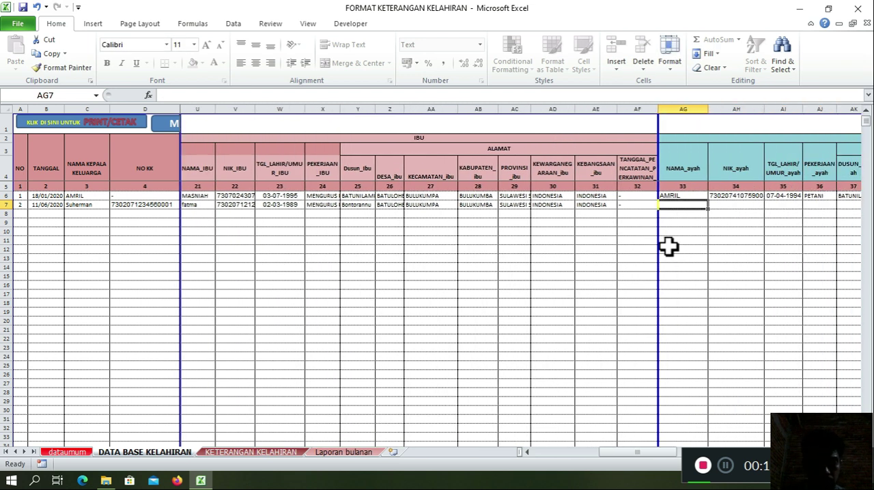
text(ansar)
key(Tab)
key(Tab)
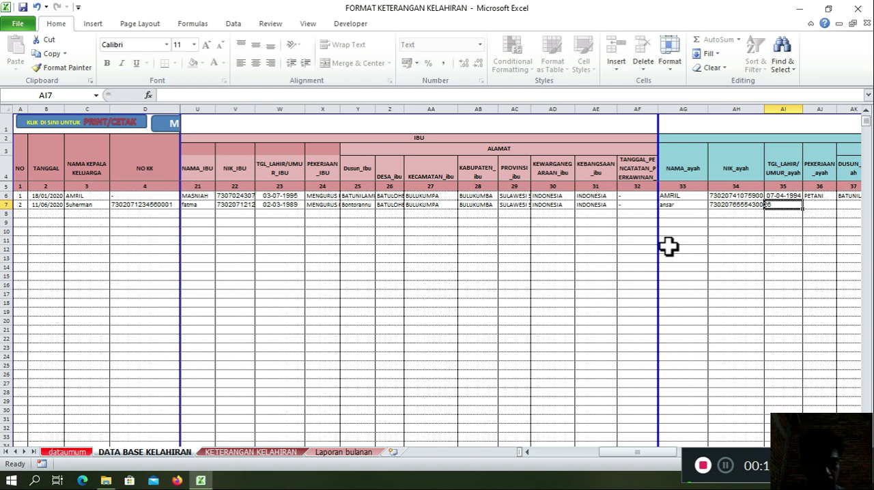
Step: Enter the father's date of birth and set the second record's PEKERJAAN_ayah to sopir
text(1-)
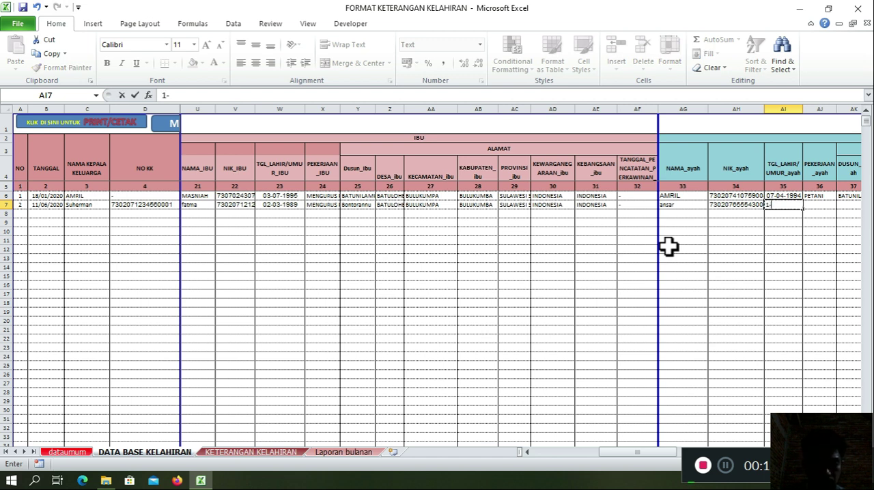
text(17-)
key(BackSpace)
key(BackSpace)
text(-75)
key(Tab)
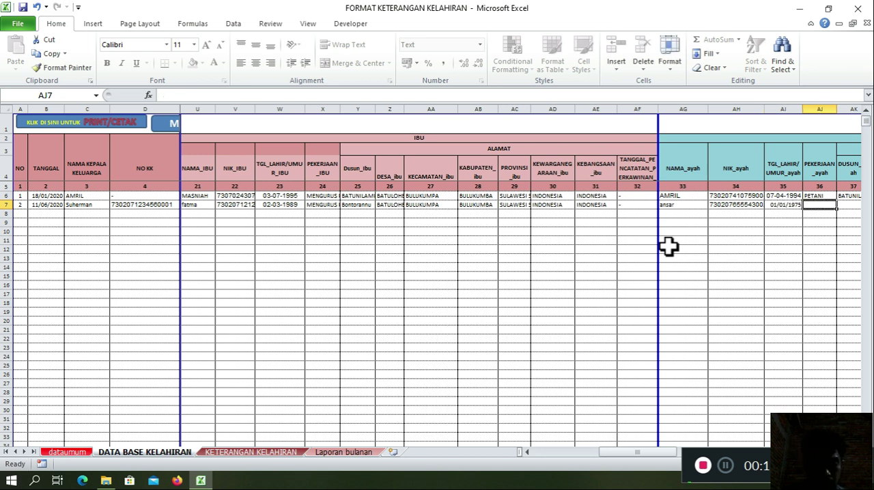
text(sopir)
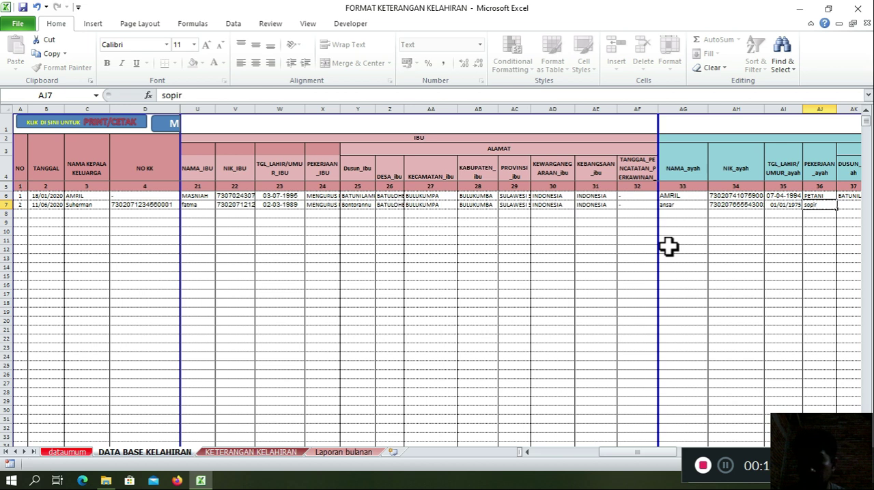
key(Tab)
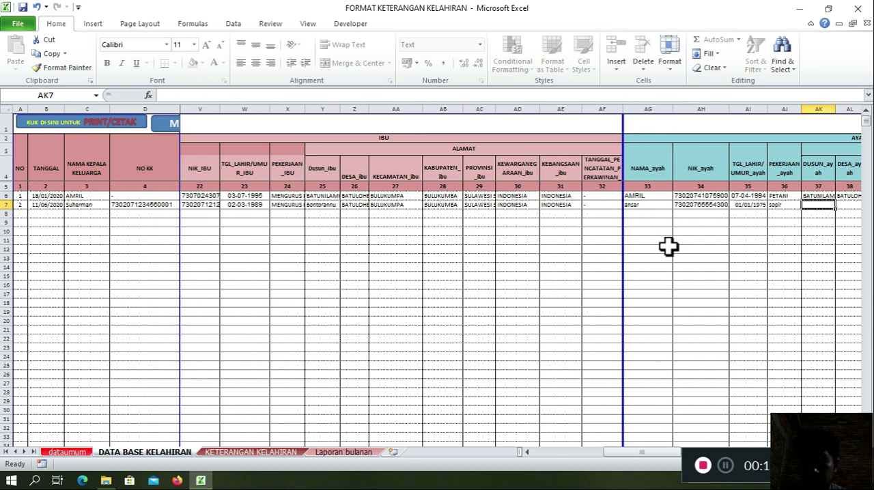
Step: Enter the father's hamlet in DUSUN_ayah for row 7 and fill his DESA, KECAMATAN, KABUPATEN and PROVINSI as in the first record
text(bontorannu)
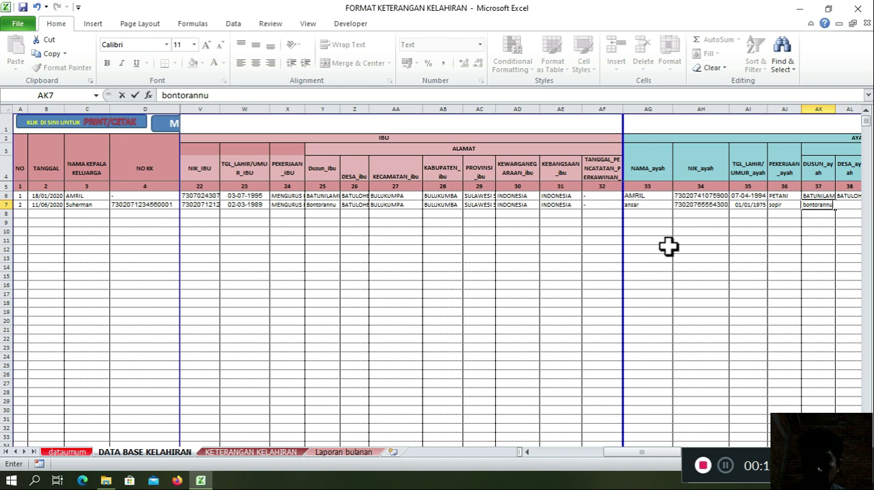
key(Tab)
text(batu)
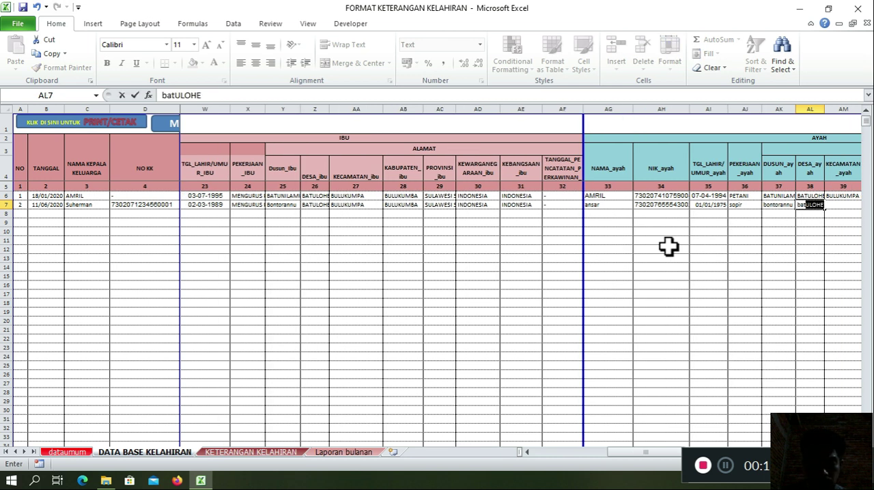
key(Tab)
text(bu)
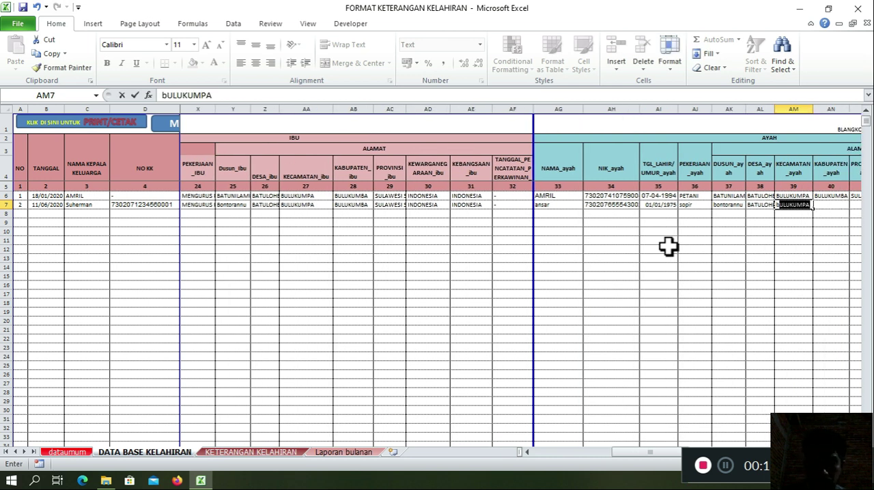
key(Tab)
text(b)
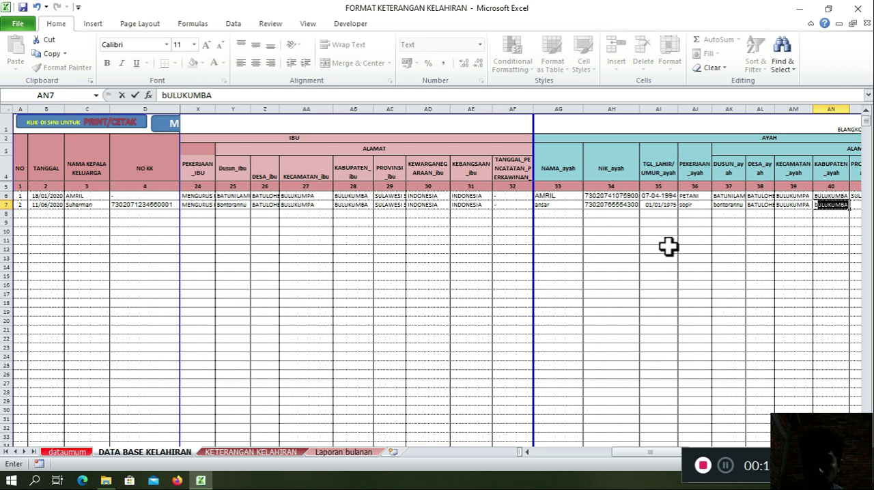
key(Tab)
text(s)
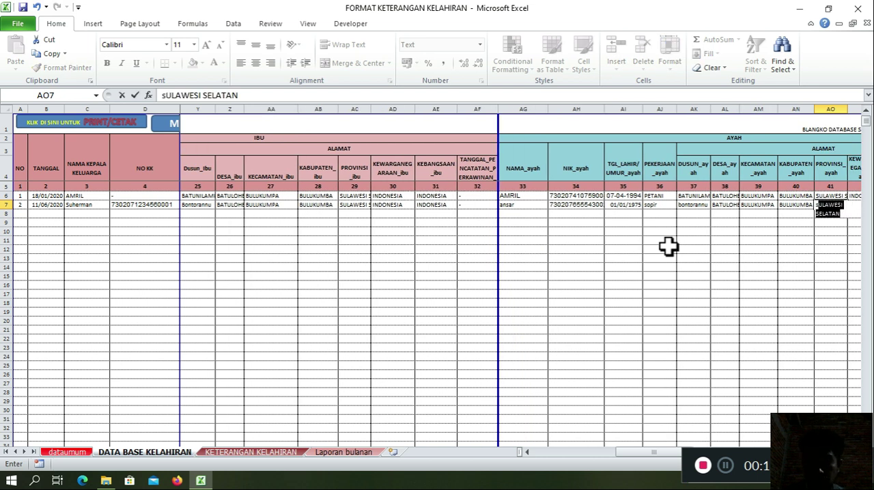
key(Tab)
Step: Set the father's KEWARGANEGARAAN and KEBANGSAAN to INDONESIA in row 7 and enter "-" as his marriage registration date
text(i)
key(Tab)
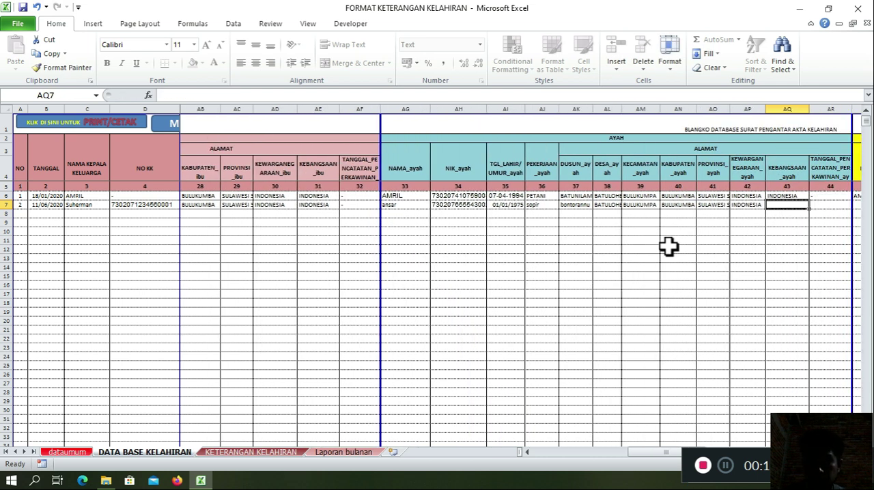
text(i)
key(Tab)
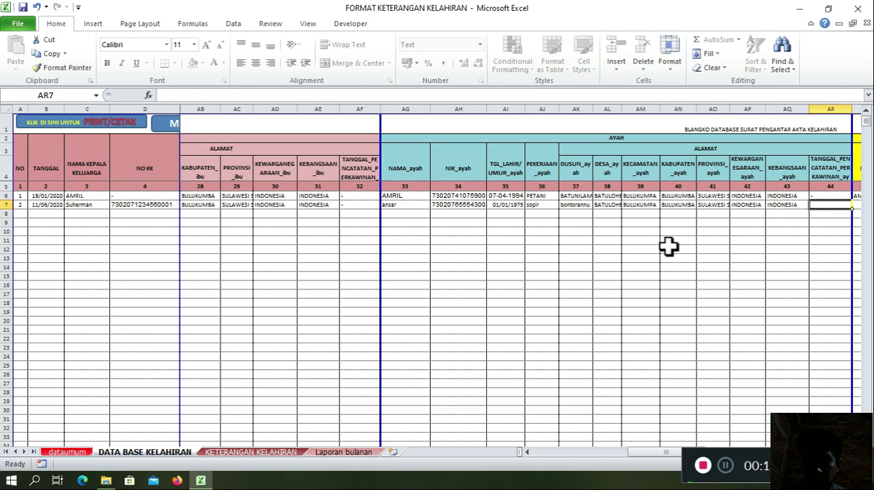
text(-)
key(Tab)
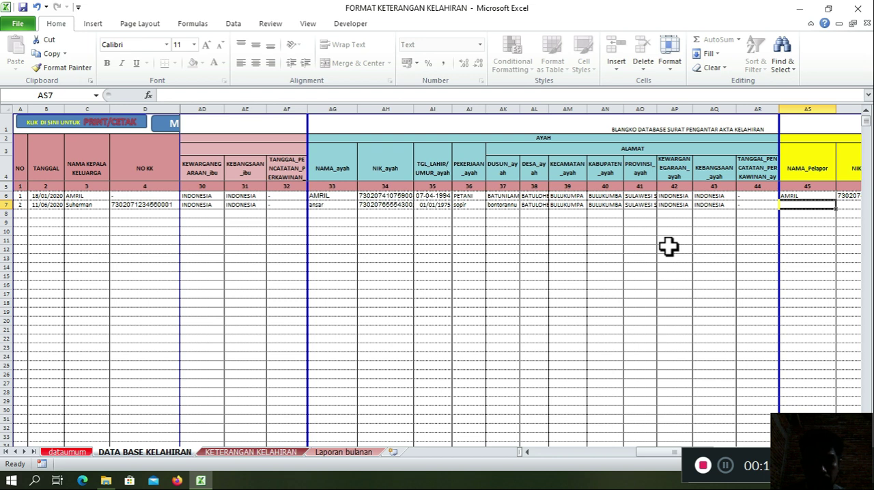
text(ansar)
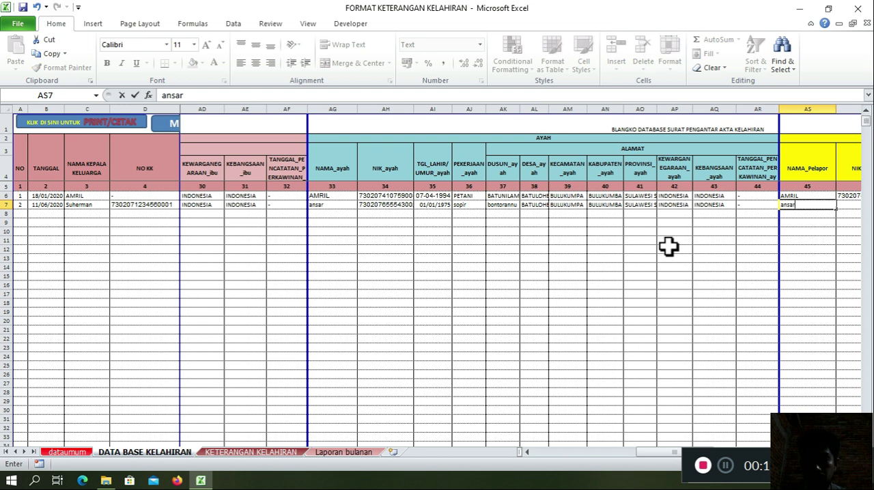
key(Tab)
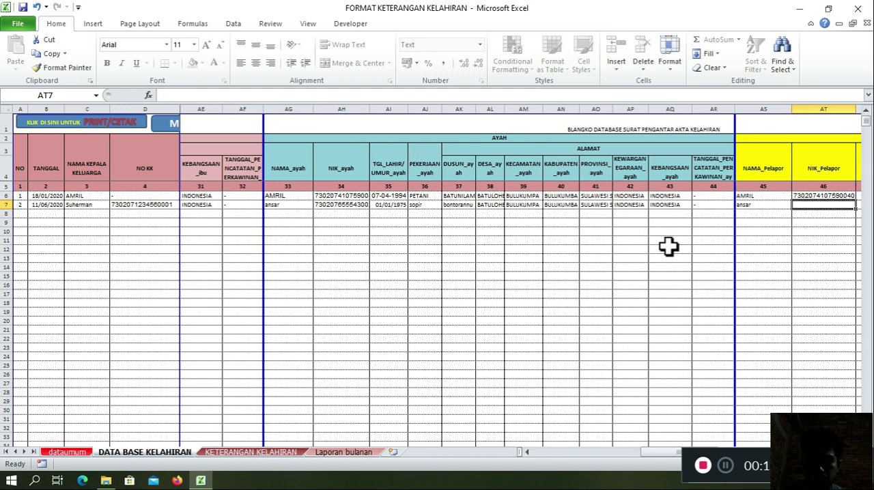
key(Left)
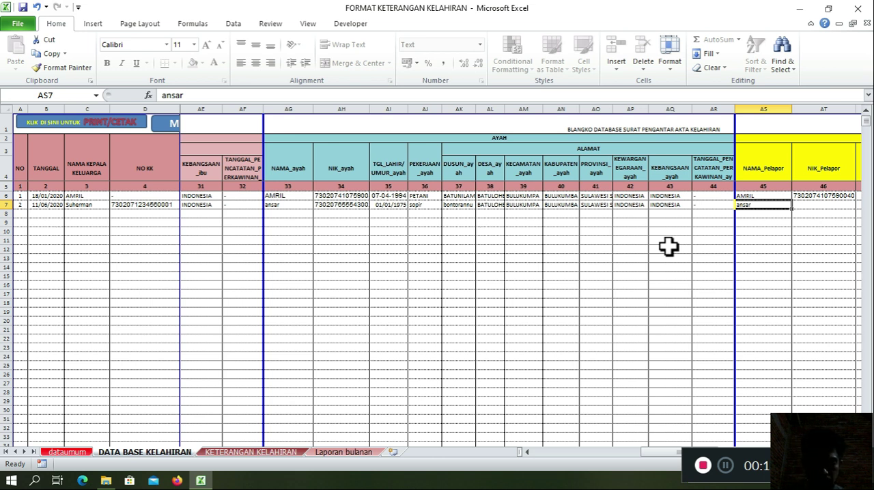
Step: Enter the reporter's name in NAMA_Pelapor and the reporter's national ID number in NIK_Pelapor for the second record
text(firman)
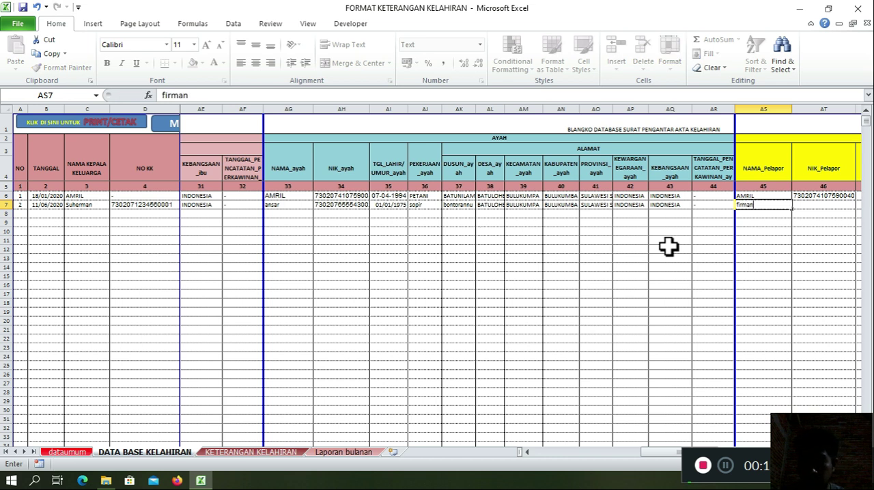
key(Tab)
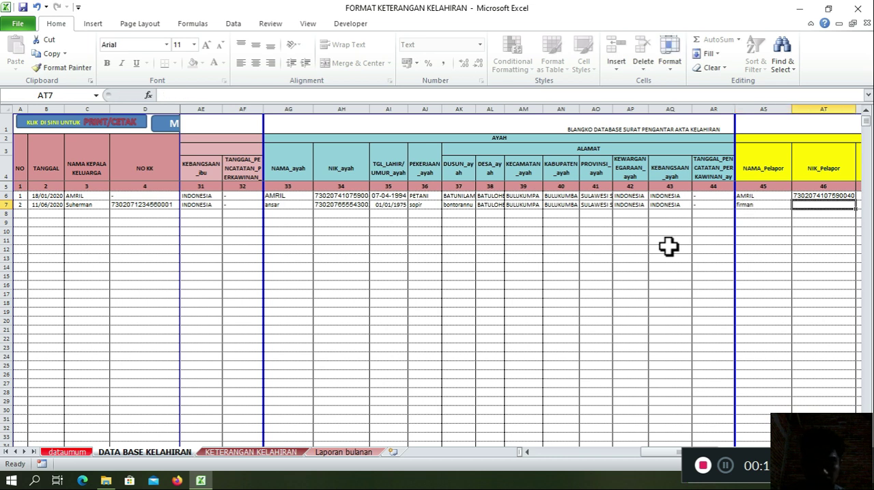
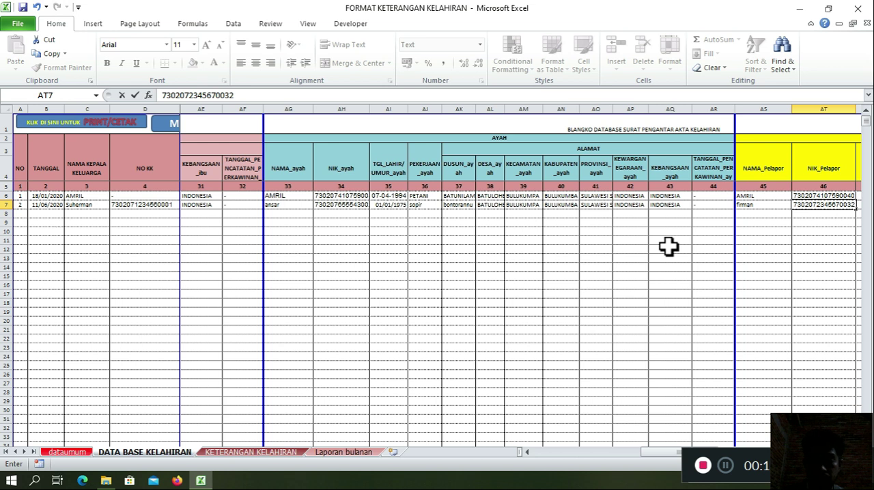
key(Tab)
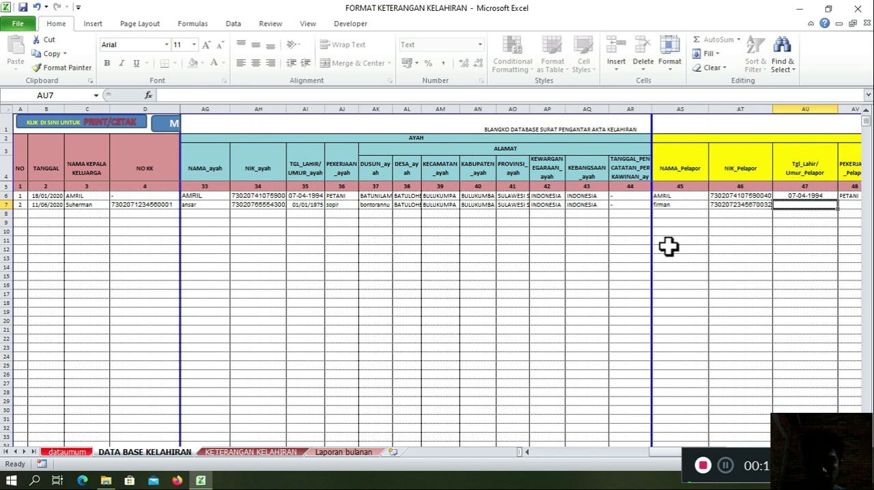
Step: Enter the reporter's date of birth in row 7, with PETANI as PEKERJAAN_Pelapor and LAKI-LAKI as Jenis_Kelamin_pelapor
text(5-06-19)
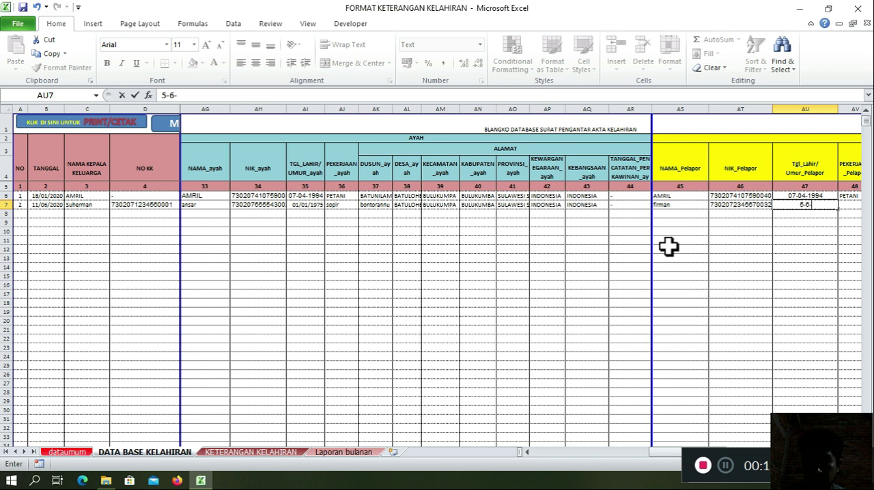
text(83)
key(Tab)
text(petani)
key(Tab)
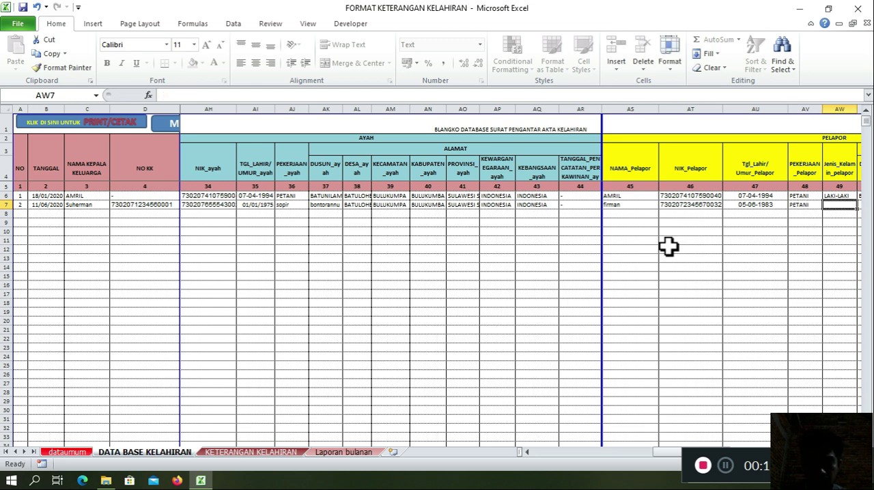
text(laki-laki)
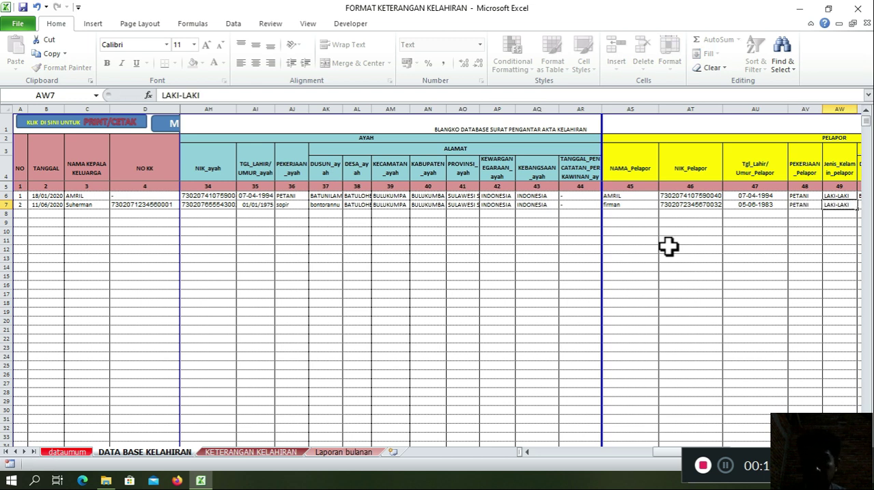
key(Tab)
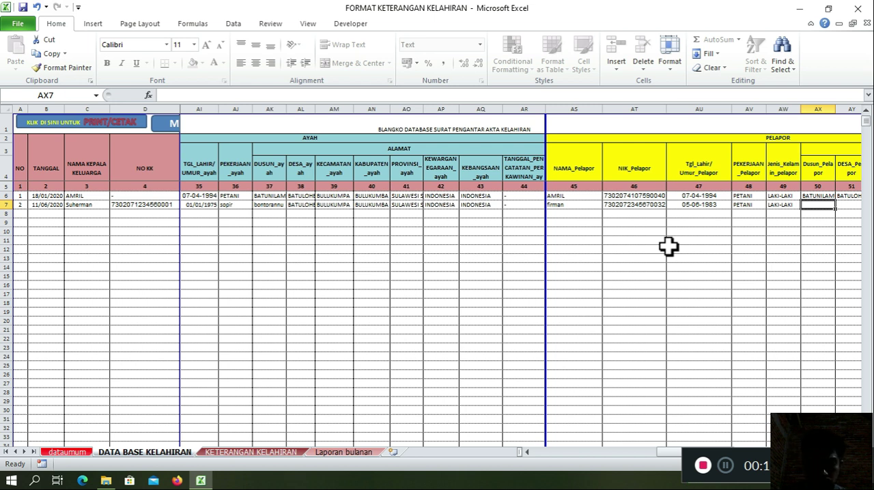
text(dusun bat)
key(BackSpace)
key(BackSpace)
key(BackSpace)
key(BackSpace)
key(BackSpace)
key(BackSpace)
key(BackSpace)
key(BackSpace)
key(BackSpace)
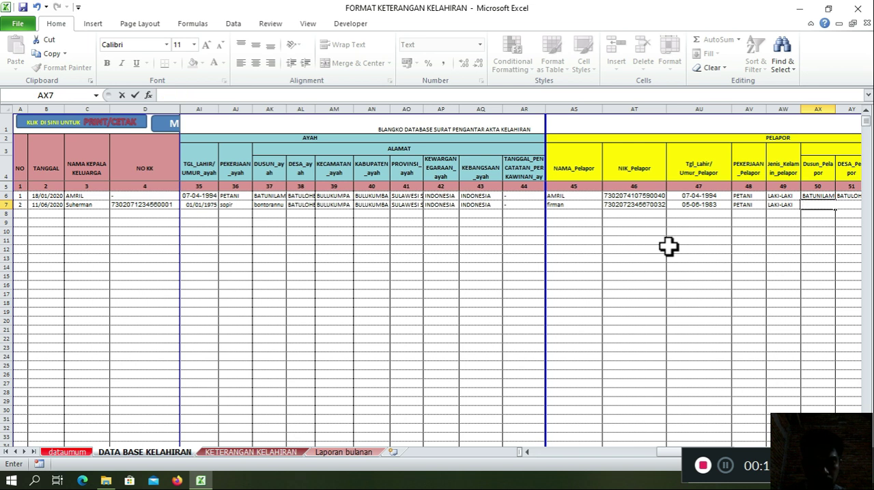
Step: Enter the reporter's hamlet, preceded by the word "Dusun", in Dusun_Pelapor for the second record
text(Dusun Lemb)
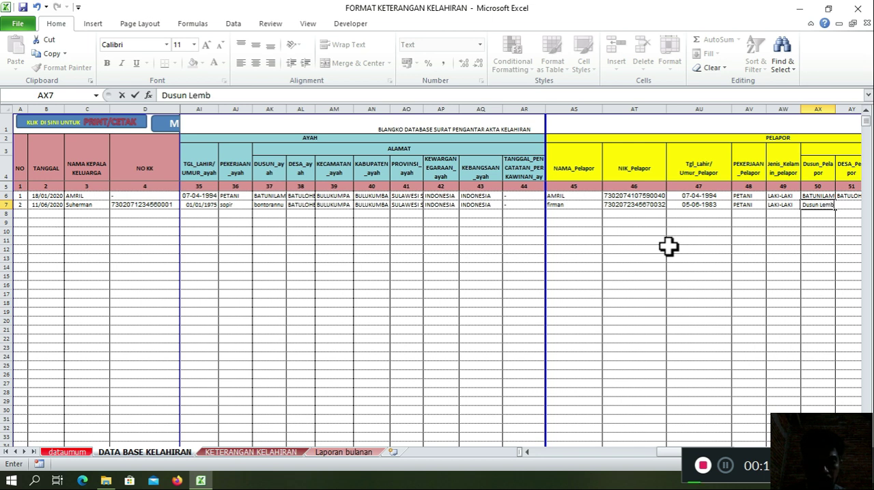
text(ang)
key(Tab)
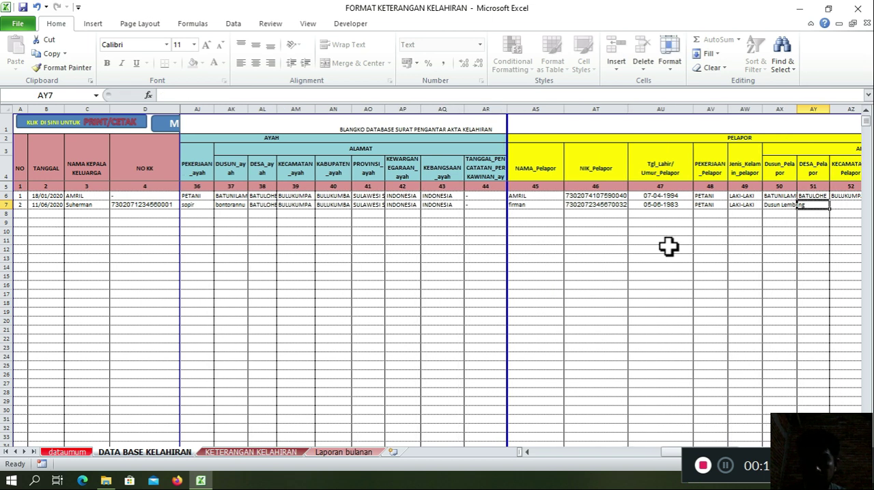
text(Jojjolo)
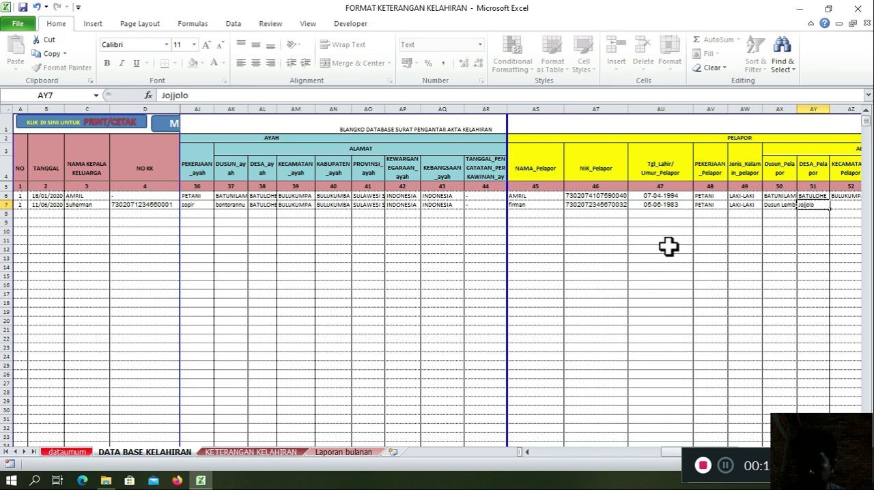
Step: Enter the reporter's village in DESA_Pelapor and fill KECAMATAN, KABUPATEN and PROVINSI in row 7 with the first record's values
key(Tab)
text(BULUKUMPA)
key(Tab)
text(B)
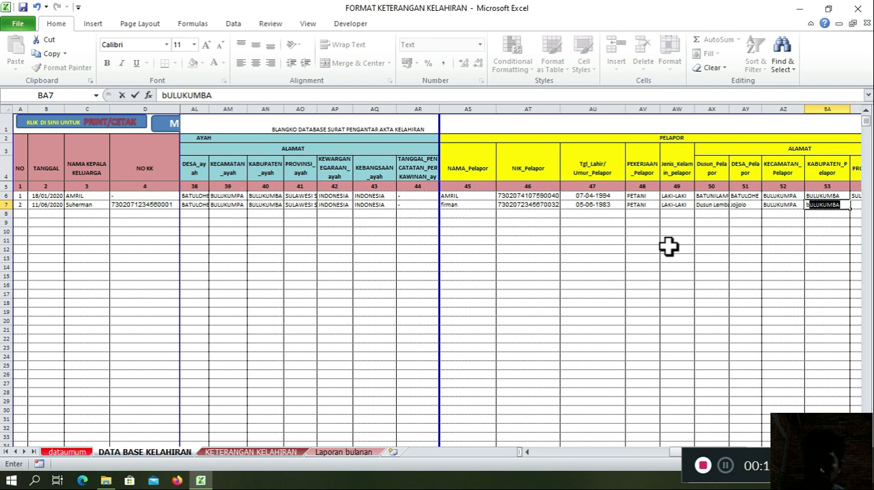
key(Tab)
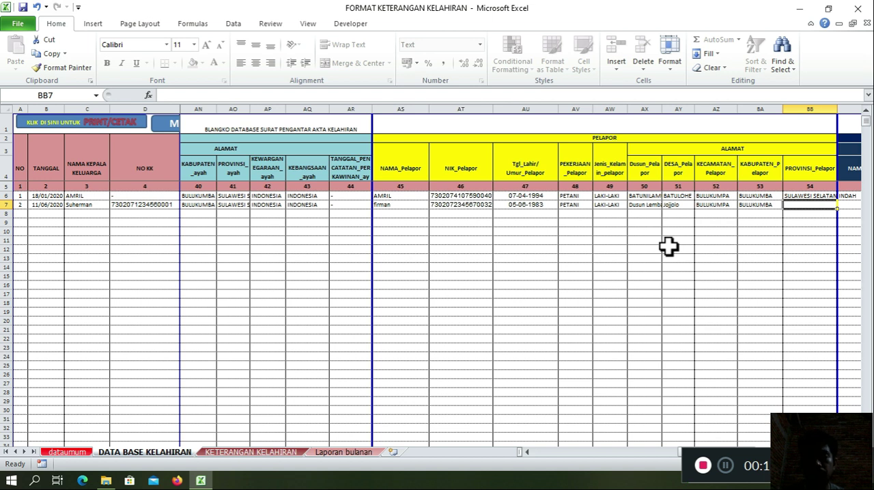
text(suLAWESI SELATAN)
key(Tab)
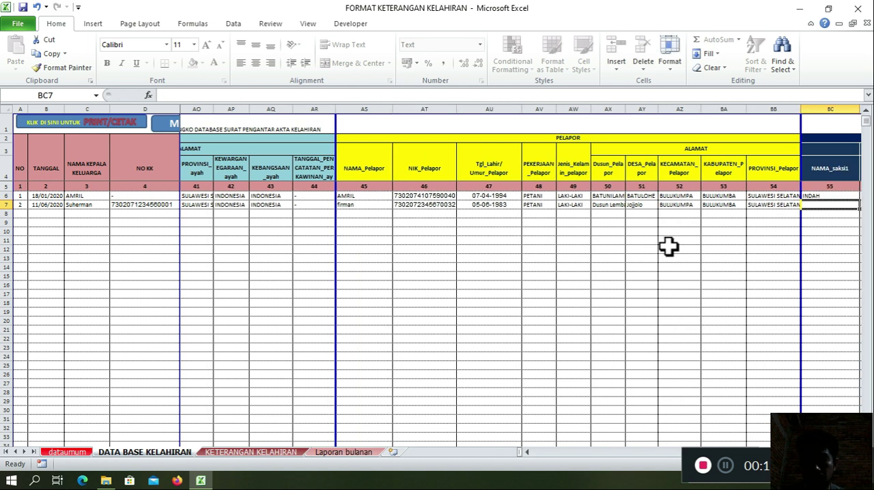
Step: Enter the first witness's name with the degree Amd.Keb. in NAMA_saksi1 and the national ID number in NIK_saksi1 for row 7
key(Right)
key(Left)
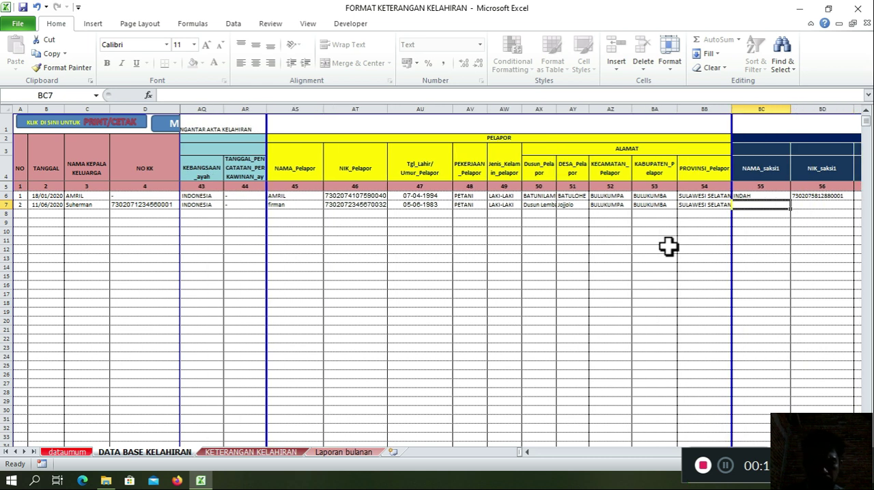
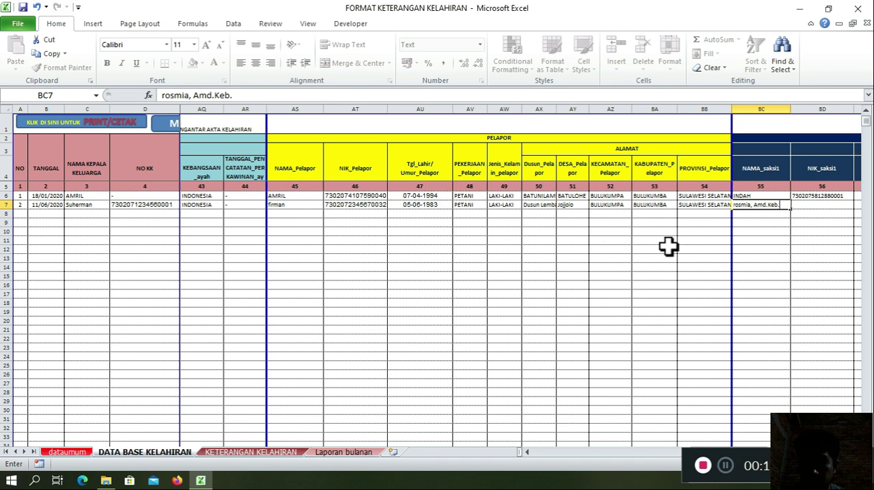
key(Tab)
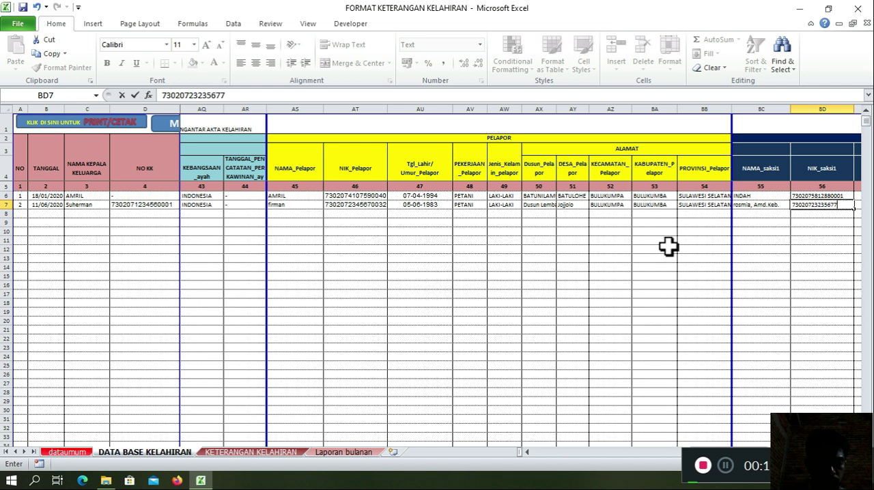
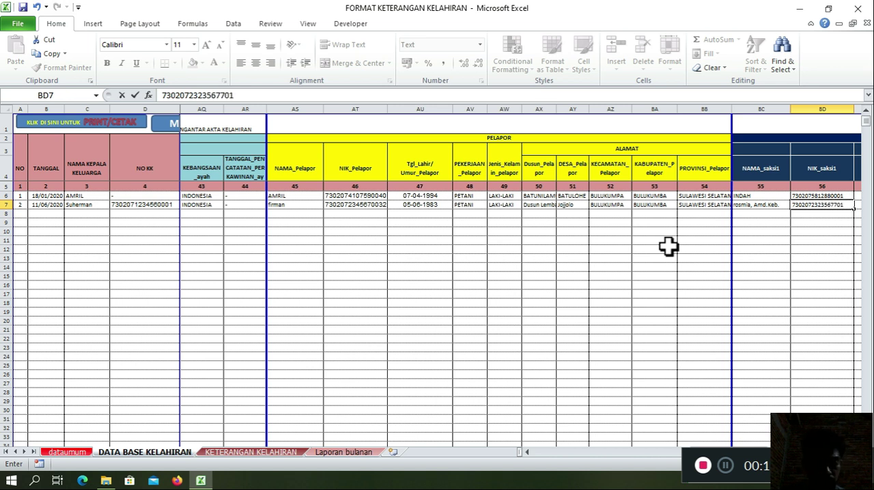
key(Tab)
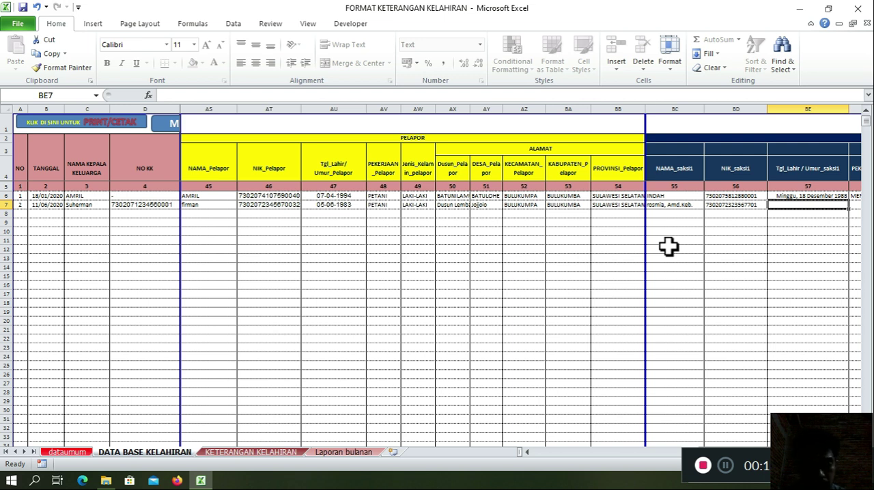
Step: Enter the first witness's date of birth in row 7 and Bidan as PEKERJAAN_saksi1
text(3-2-89)
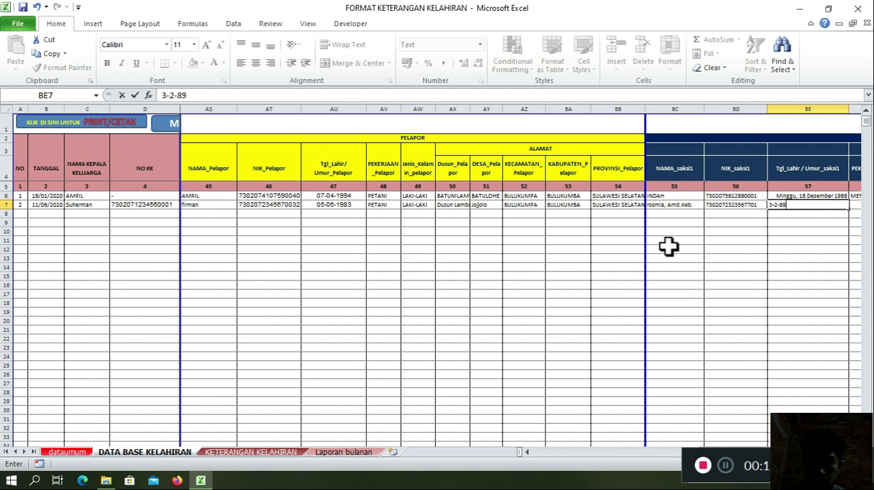
key(Tab)
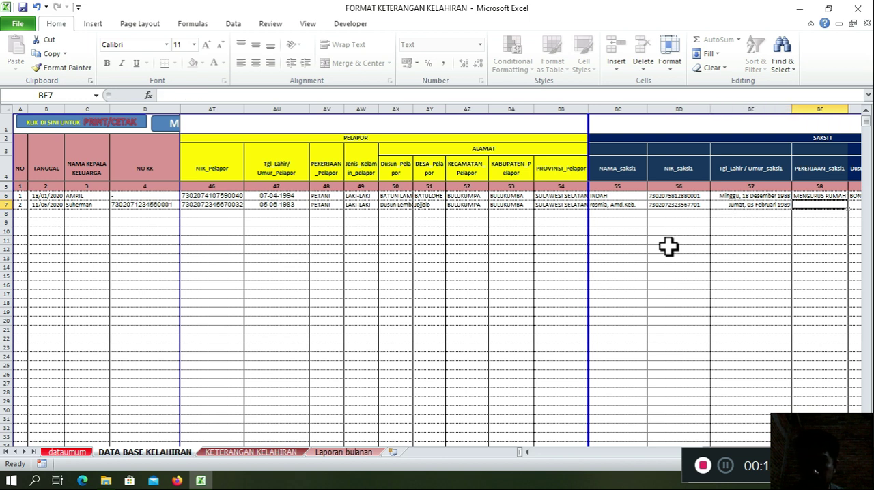
text(bidang)
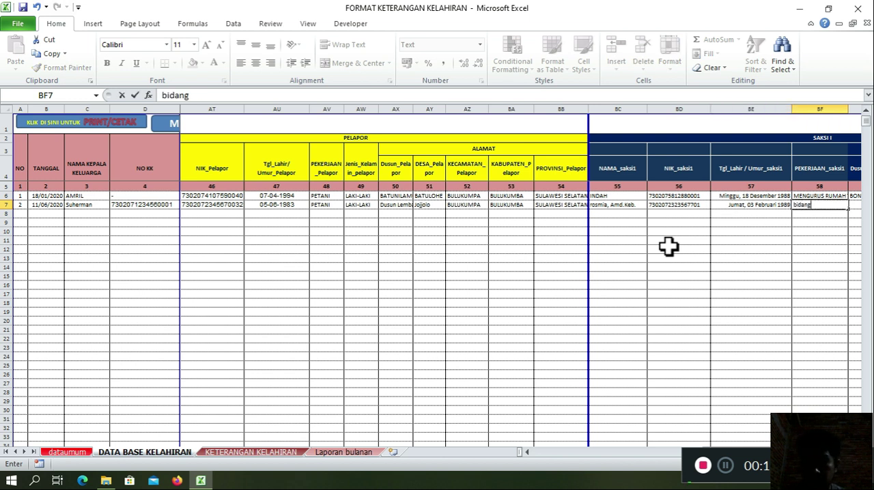
key(Tab)
key(Left)
text(Bidan)
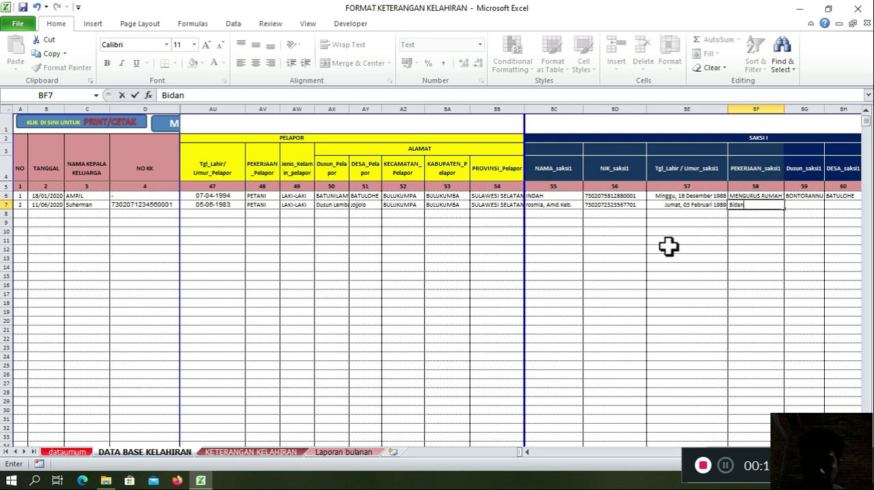
key(Tab)
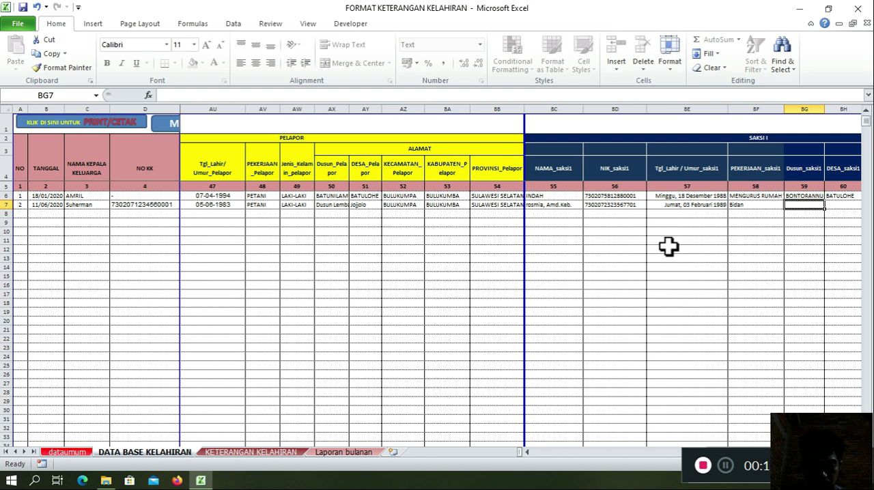
Step: Enter the first witness's hamlet in Dusun_saksi1 and village in DESA_saksi1 for the second record
text(Balangriri)
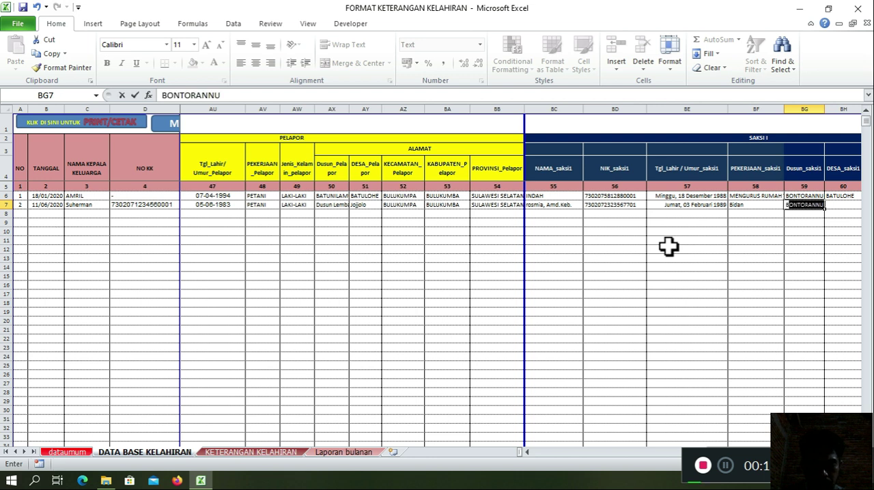
key(Tab)
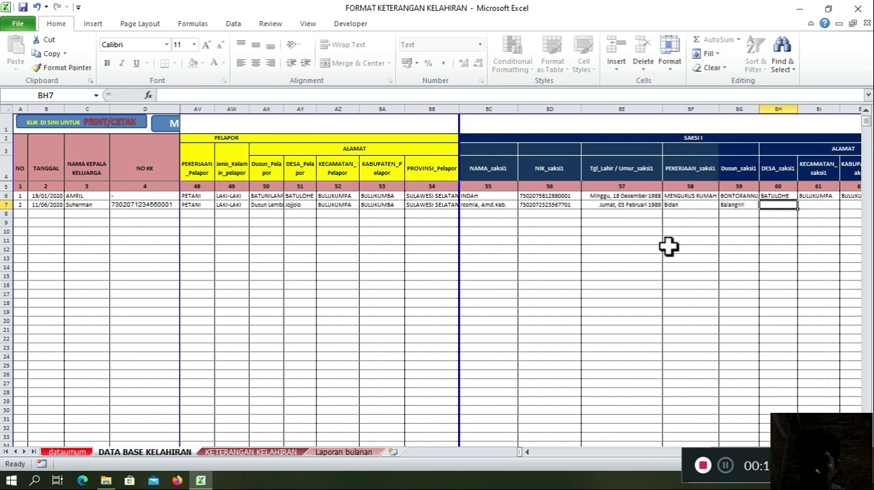
text(Bontomia)
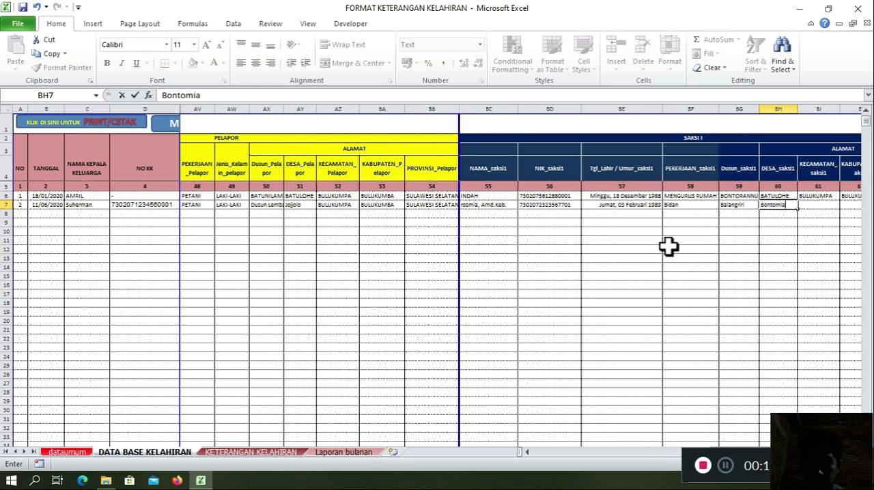
key(BackSpace)
text(nas)
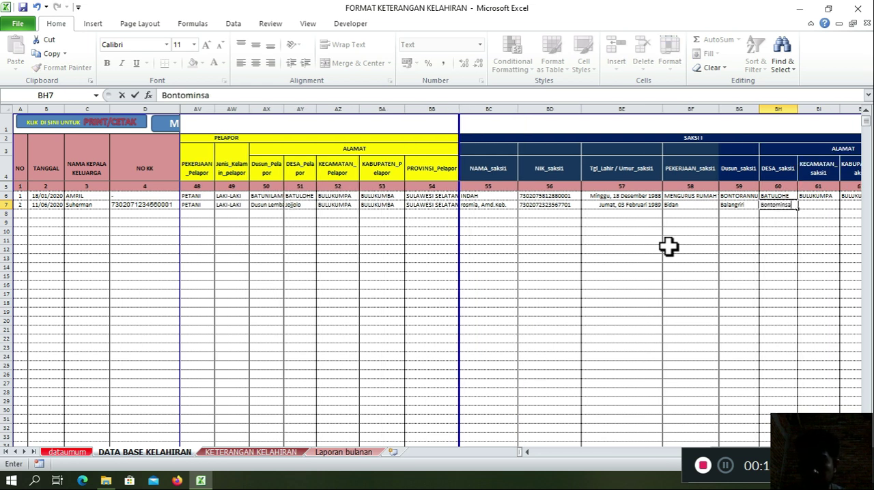
text(a)
key(Tab)
Step: Fill the first witness's KECAMATAN, KABUPATEN and PROVINSI in row 7 with the first record's values
text(B)
key(Tab)
text(B)
key(Tab)
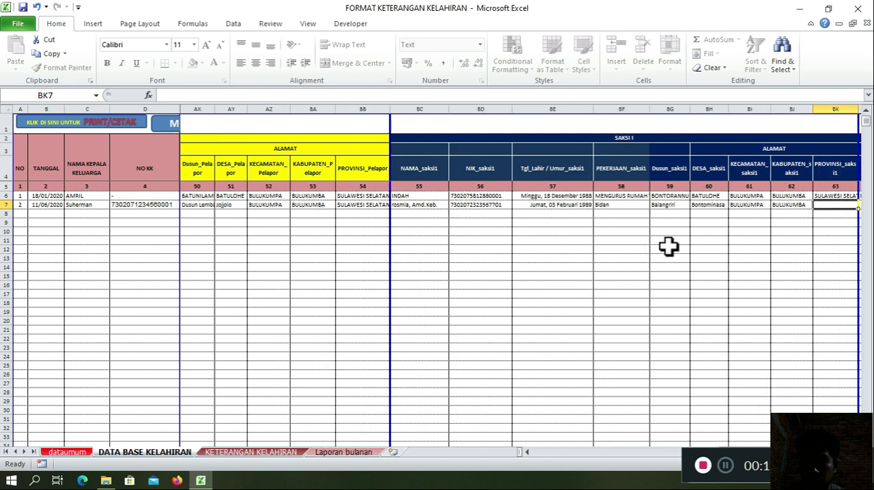
text(SULAWESI SELATAN)
key(Tab)
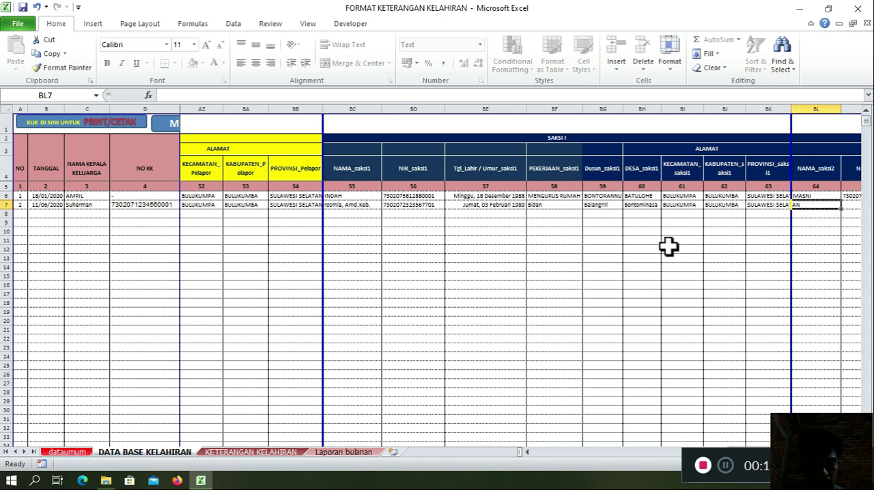
Step: Enter the second witness's name with the degree Amd.Keb. in NAMA_saksi2 and the national ID number in NIK_saksi2 for row 7
text(Ser)
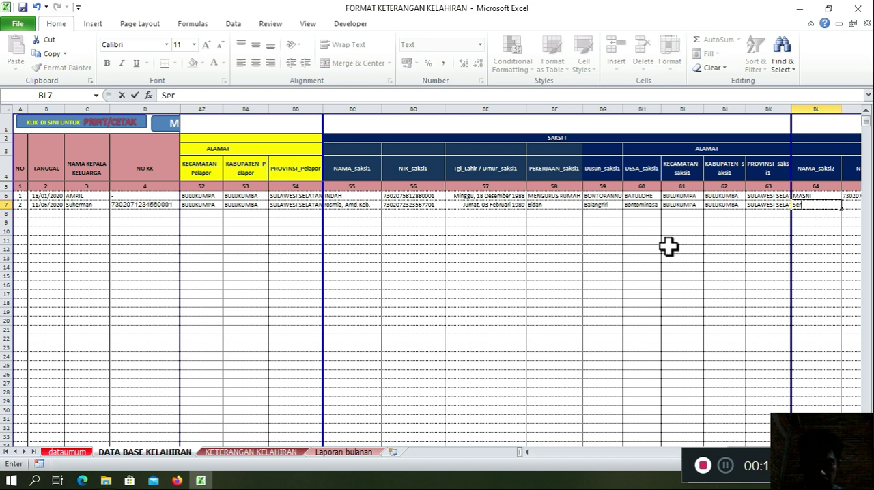
text(li, Am)
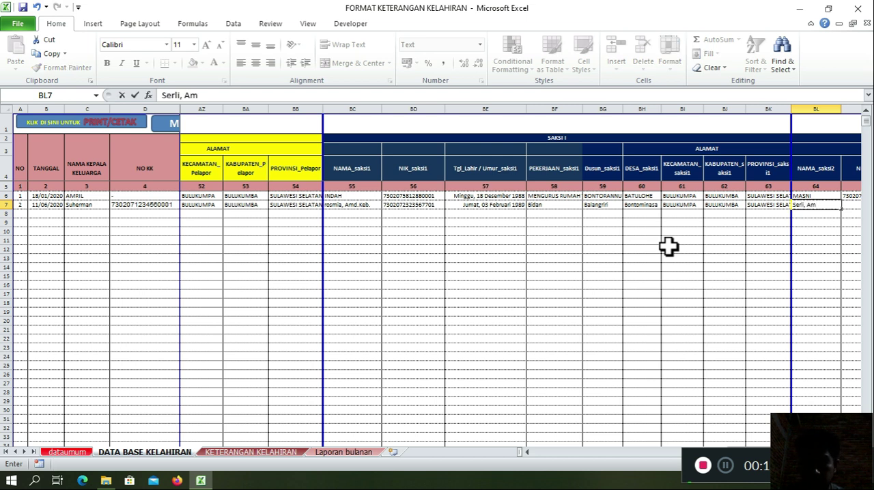
text(d.Keb.)
key(Tab)
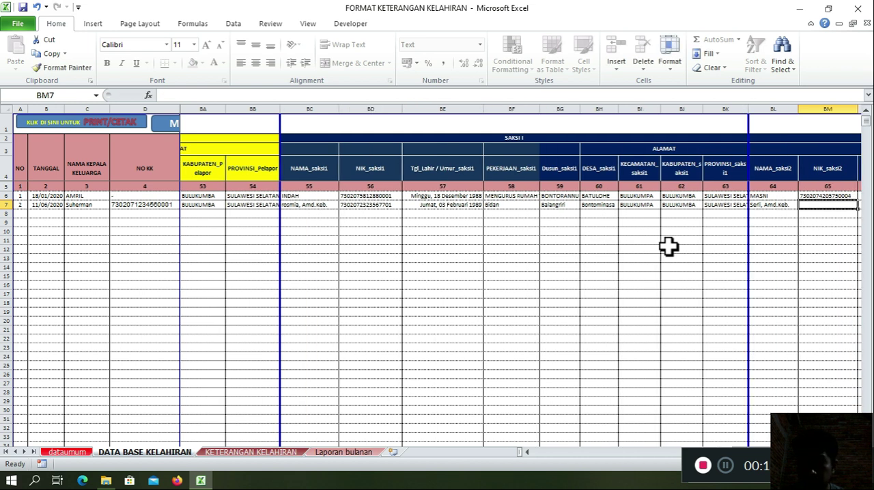
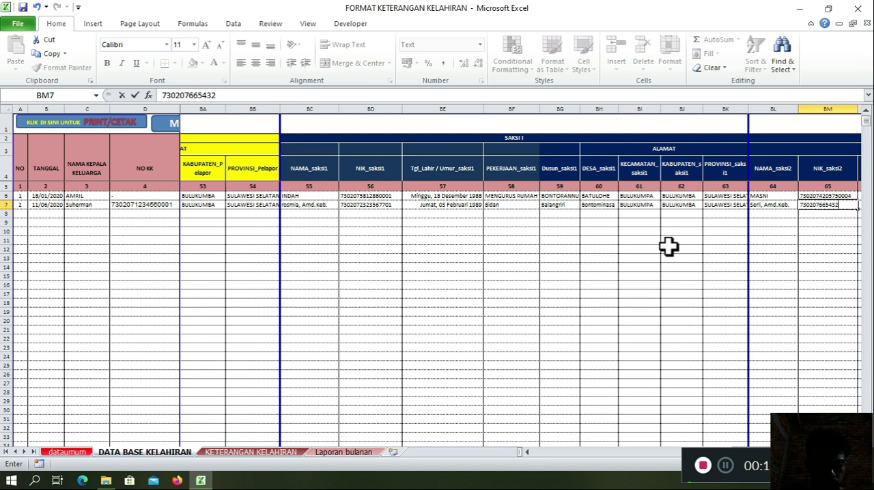
key(Tab)
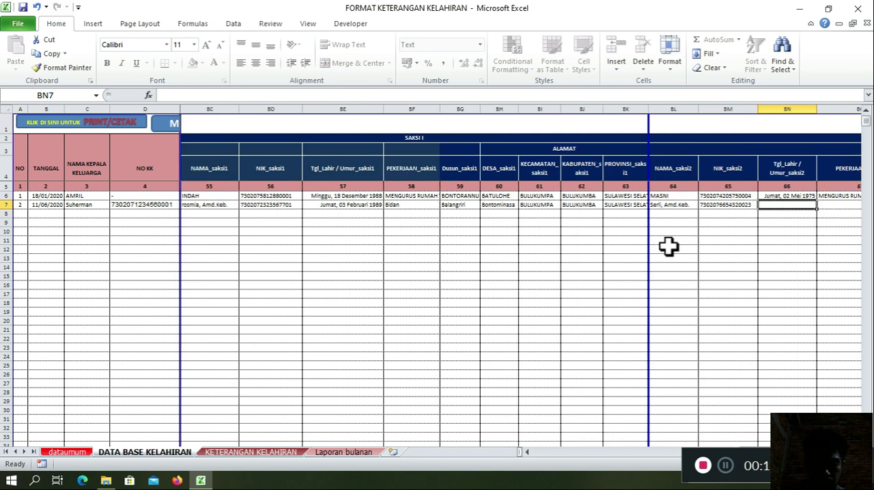
Step: Enter the second witness's date of birth in row 7 and Perawat as PEKERJAAN_saksi2
text(2-9-)
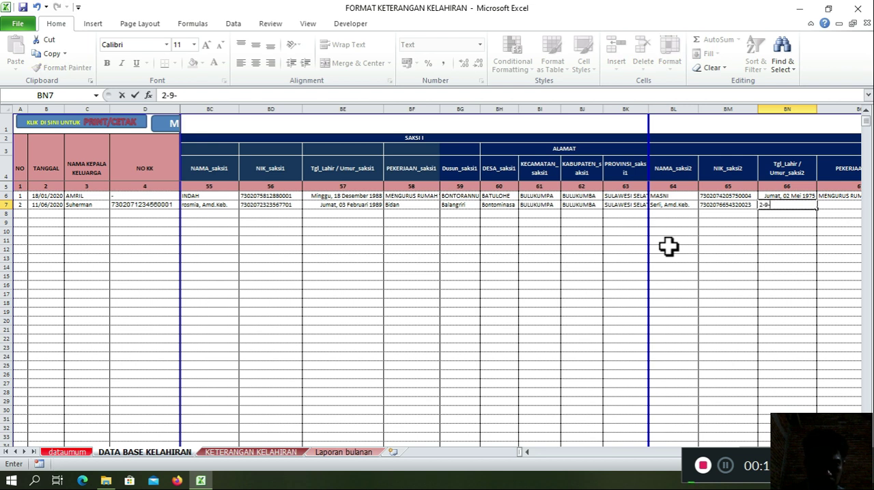
text(89)
key(Tab)
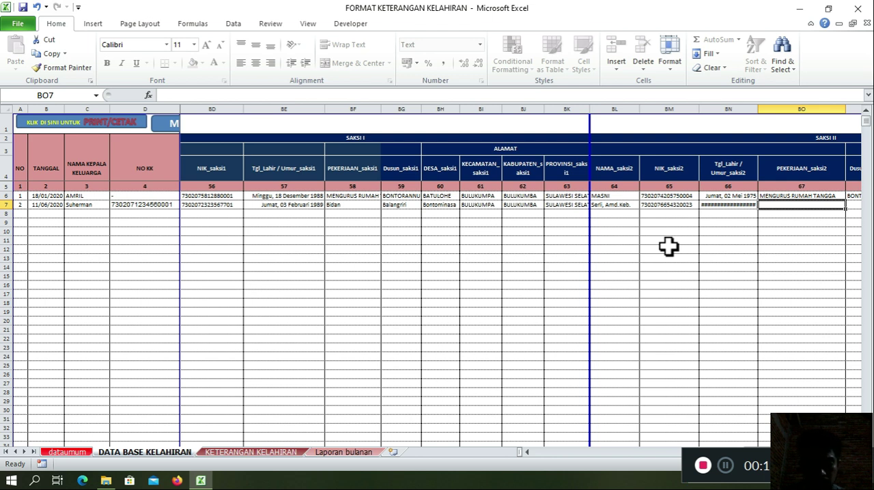
text(Perawat)
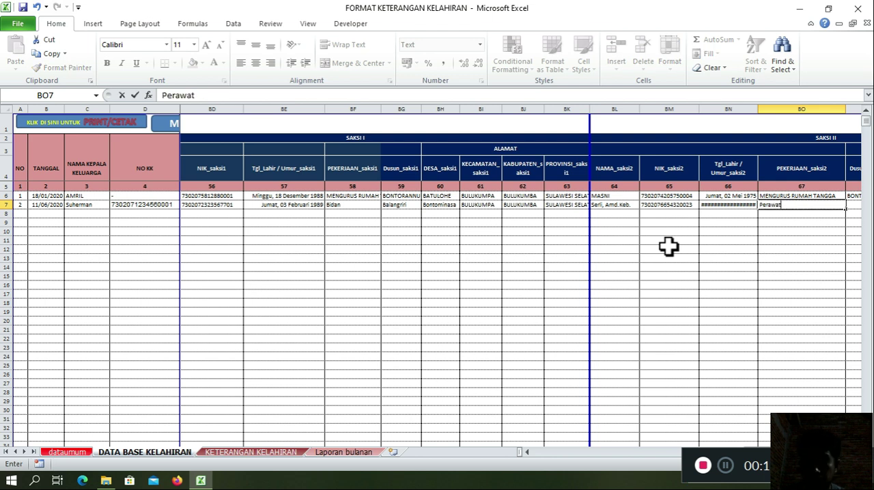
key(Tab)
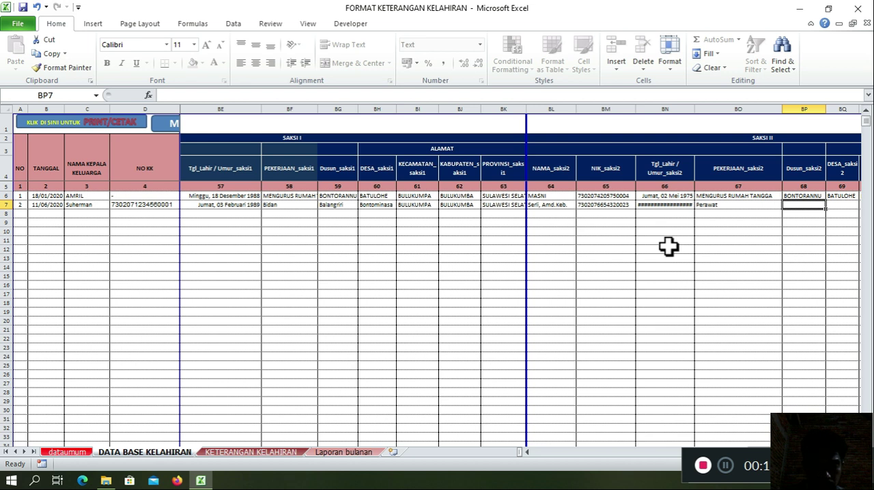
Step: Enter the second witness's hamlet in Dusun_saksi2 and reuse the first record's village in DESA_saksi2 for row 7
text(Bat)
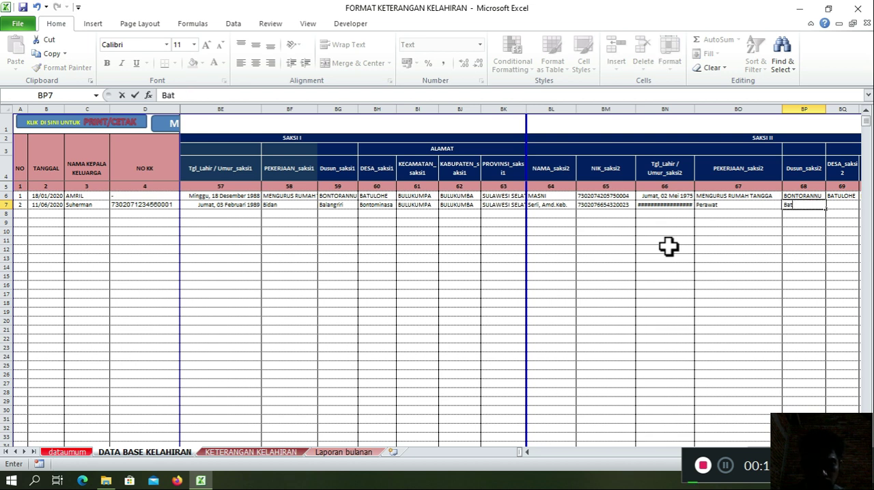
text(ukarambu)
key(Tab)
text(atu)
key(BackSpace)
key(BackSpace)
key(BackSpace)
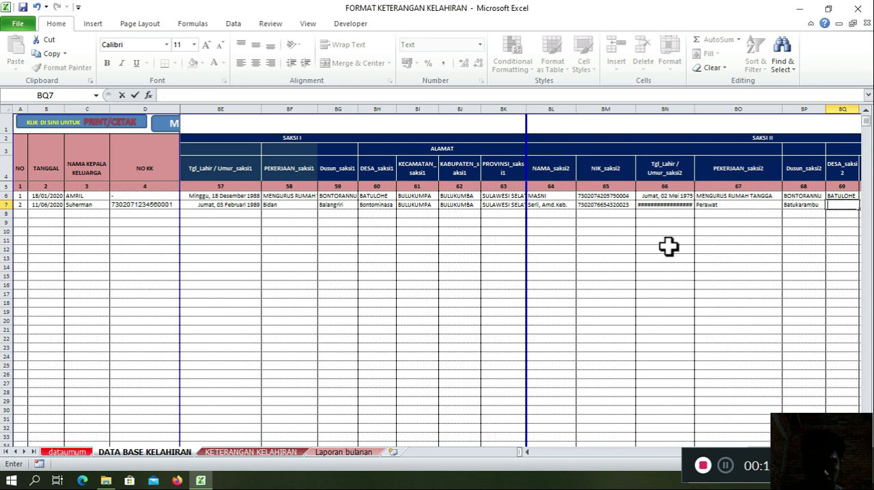
text(Batul)
key(Tab)
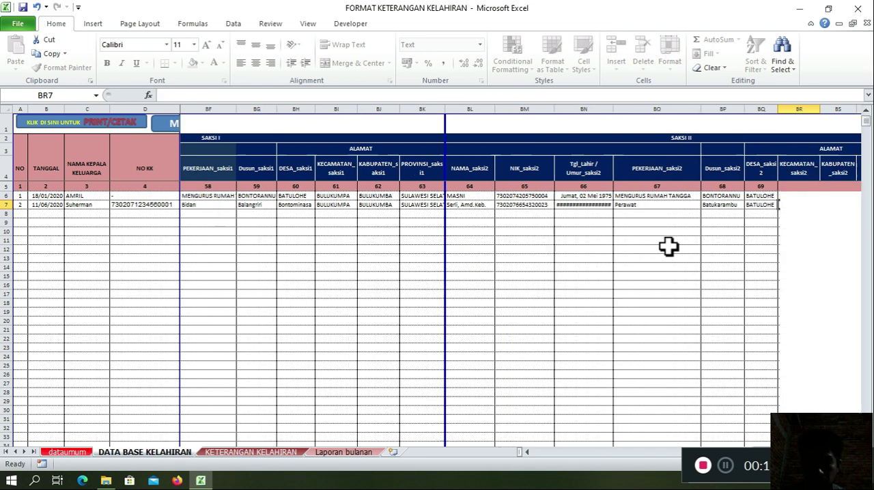
Step: Fill the second witness's KECAMATAN, KABUPATEN and PROVINSI in row 7 with the first record's values
text(Bu)
key(Tab)
text(B)
key(Tab)
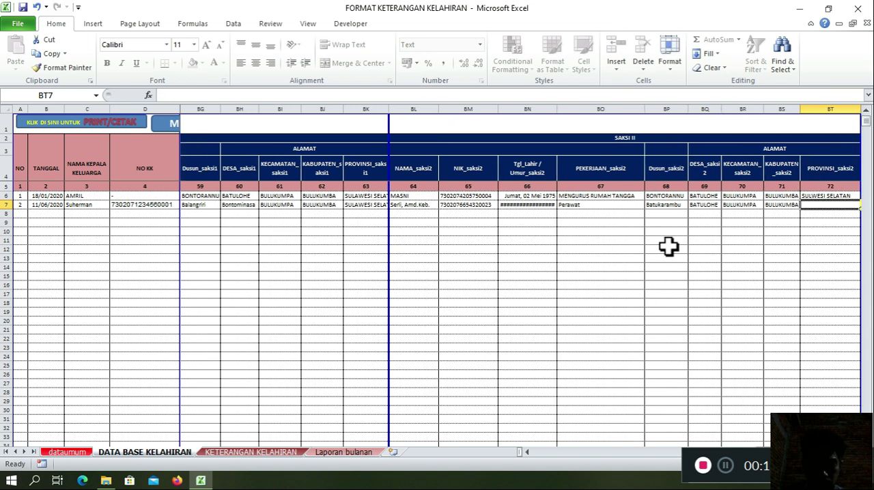
text(S)
key(Tab)
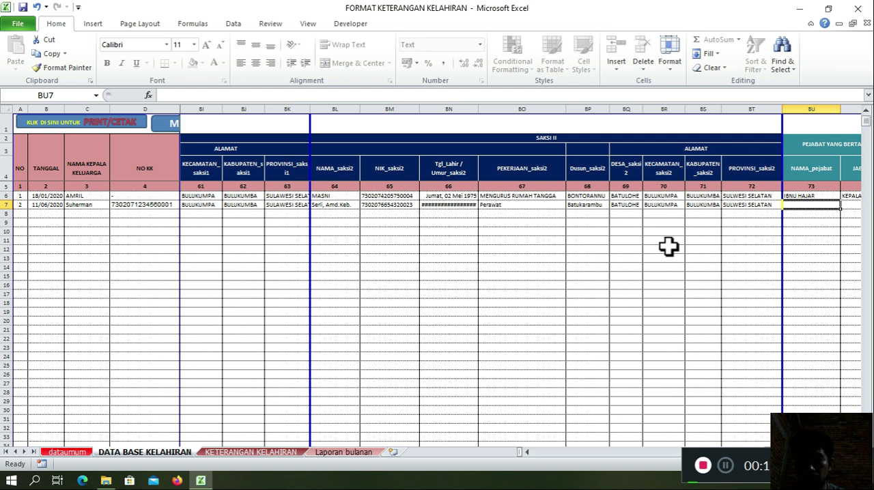
Step: Complete row 7 with the first record's signing official in NAMA_pejabat and KEPALA DESA in JABATAN_pejabat
key(Tab)
key(Left)
key(Left)
key(Right)
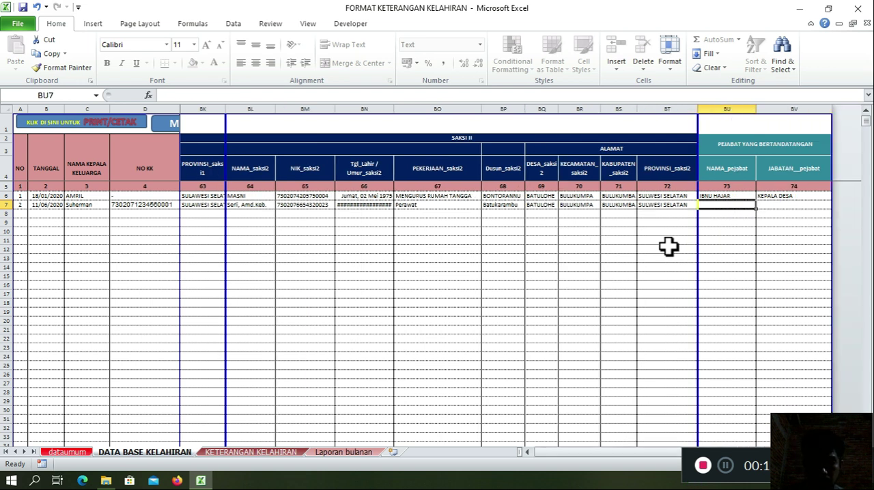
key(Tab)
text(Ke)
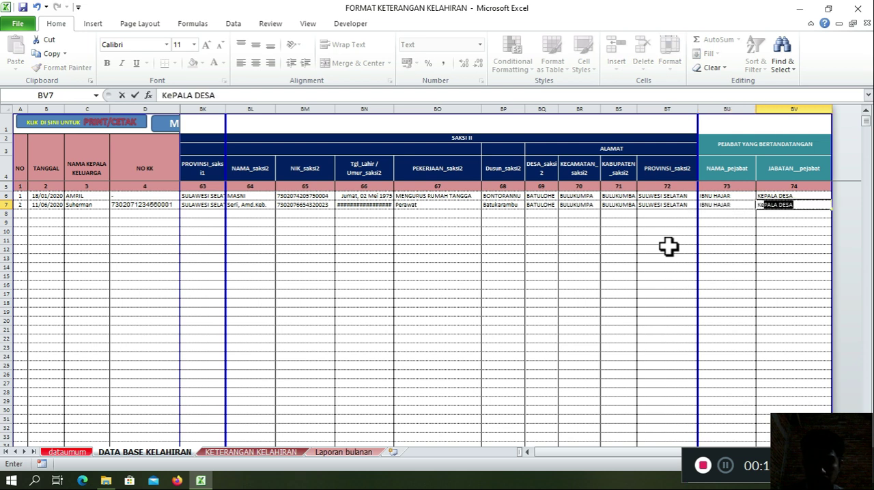
key(Return)
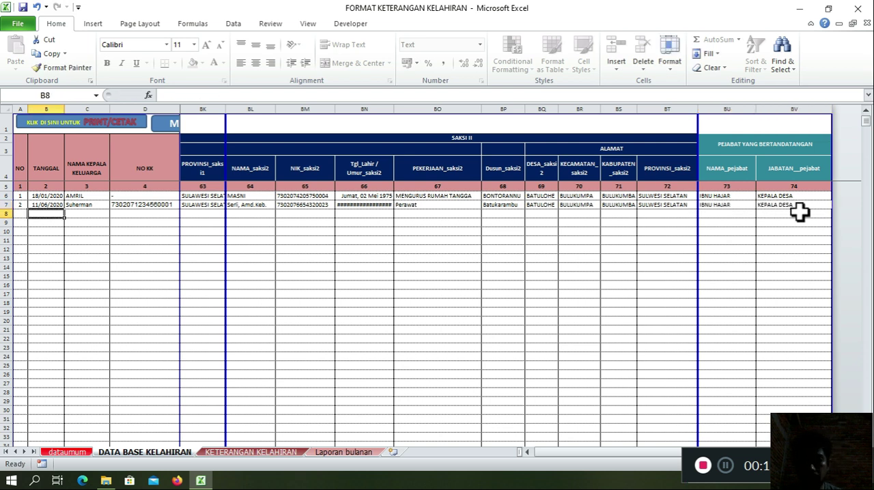
click(799, 203)
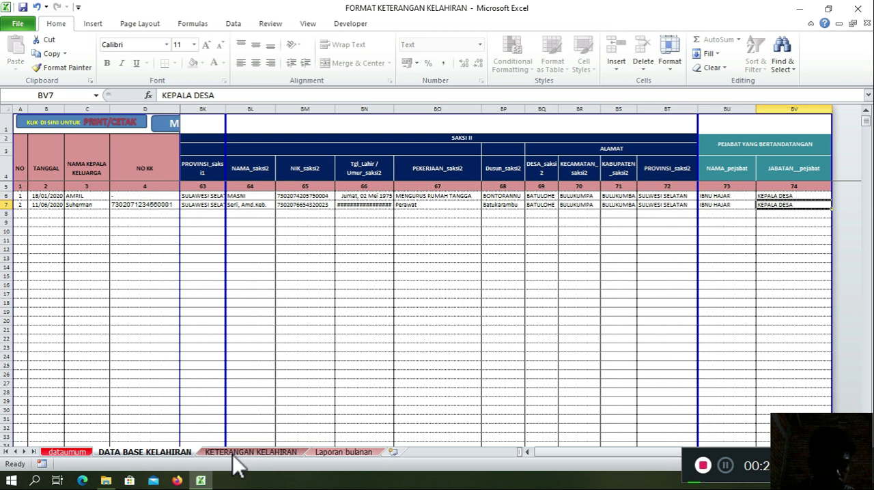
Step: Load the second record into the form on the KETERANGAN KELAHIRAN sheet by its family head's name and review the filled-in sections
click(236, 454)
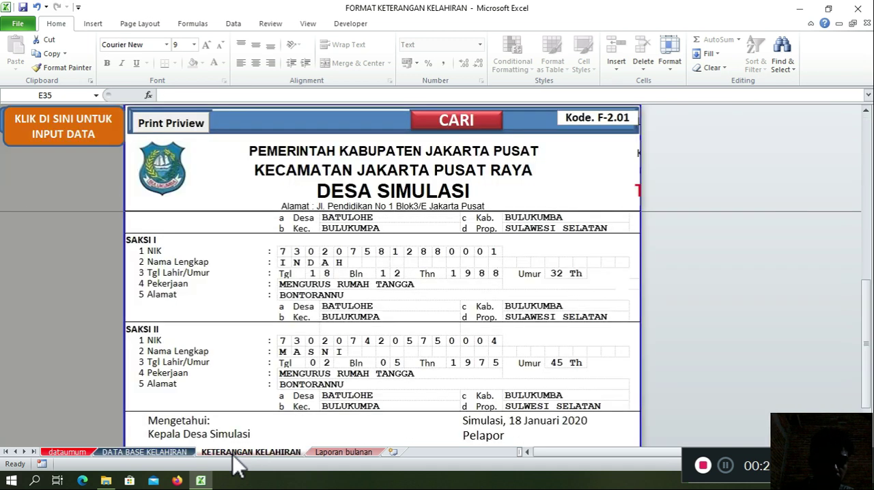
click(400, 120)
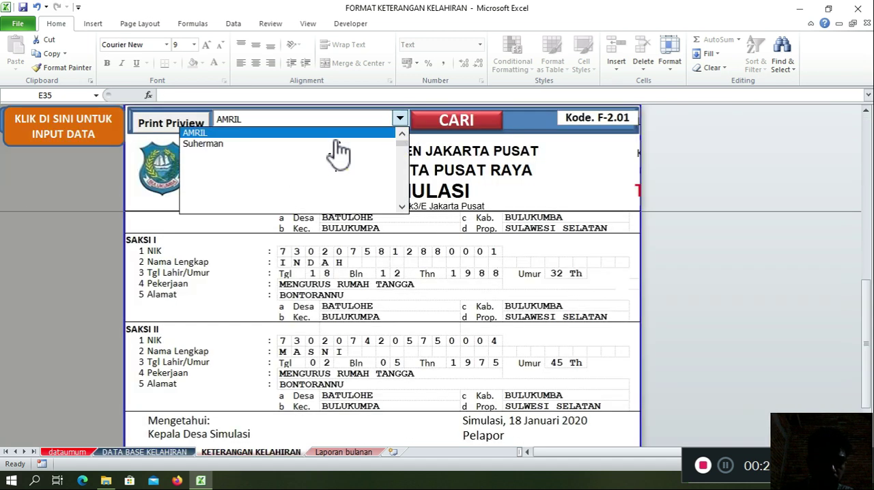
click(328, 144)
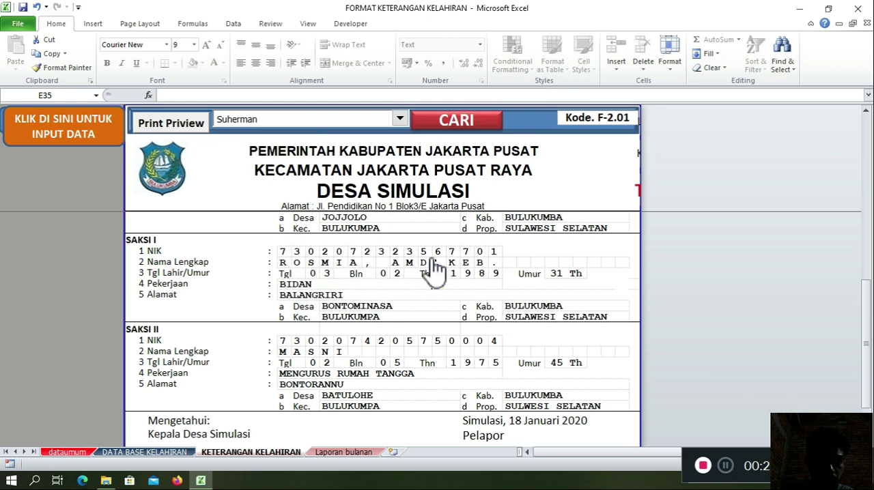
scroll(428, 260, up, 2)
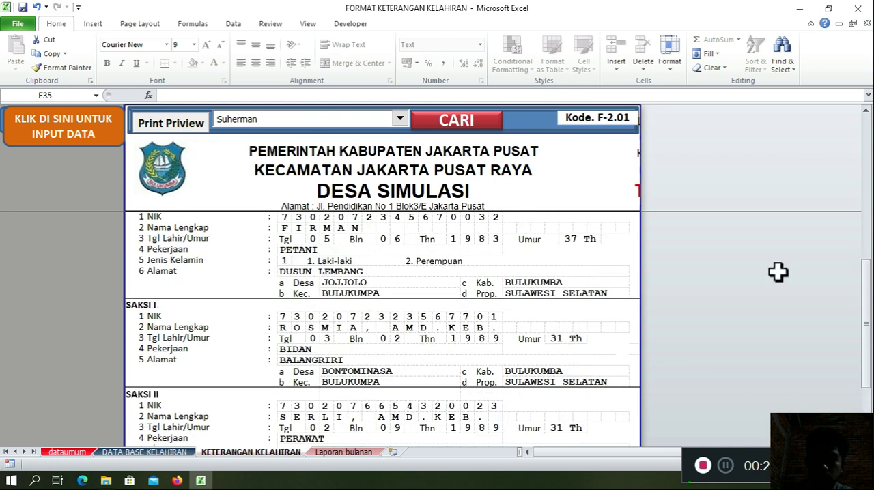
scroll(844, 244, up, 8)
drag(866, 238, 865, 164)
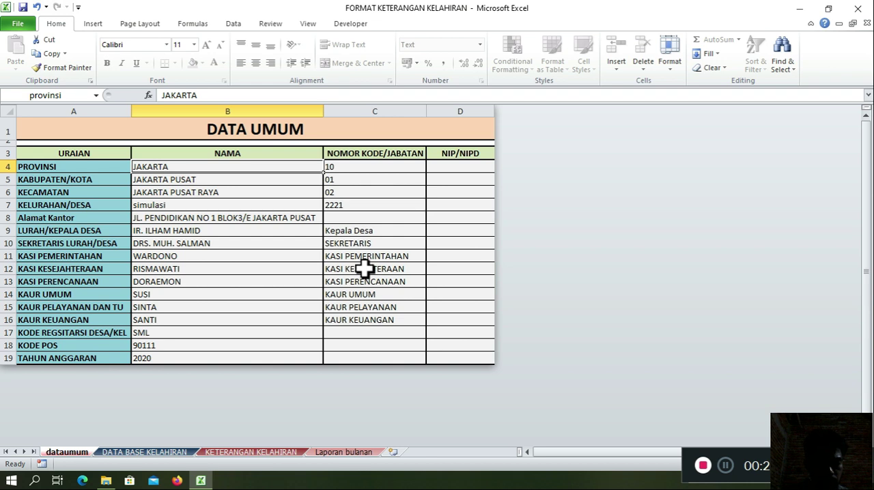
Step: In DATA UMUM, set PROVINSI to SULAWESI SELATAN, KABUPATEN/KOTA to BULUKUMBA, KECAMATAN to BULUKUMPA and KELURAHAN/DESA to BATULOHE
key(BackSpace)
text(SULAWESI SELATAN)
key(Return)
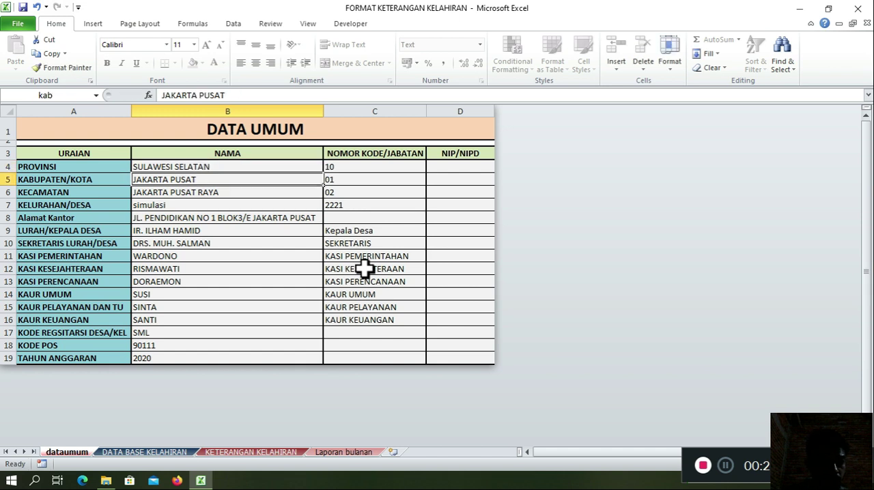
text(BULUKUMBA)
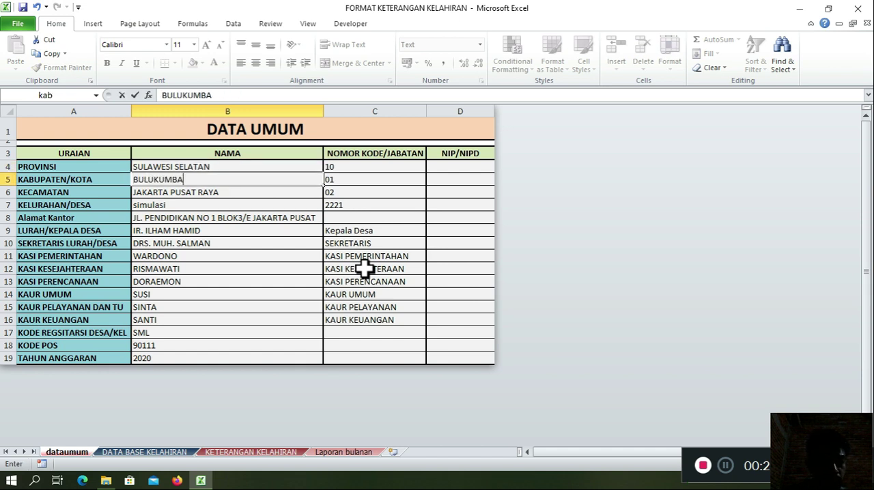
key(Return)
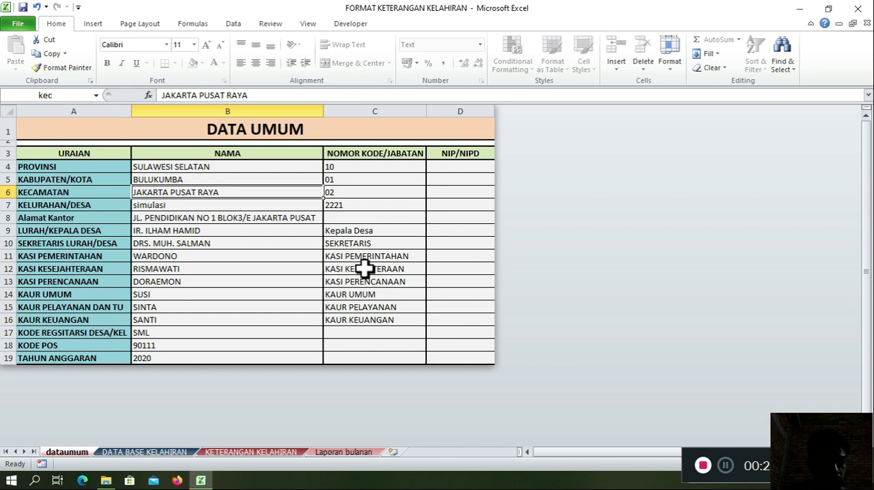
text(BULUKUMPA)
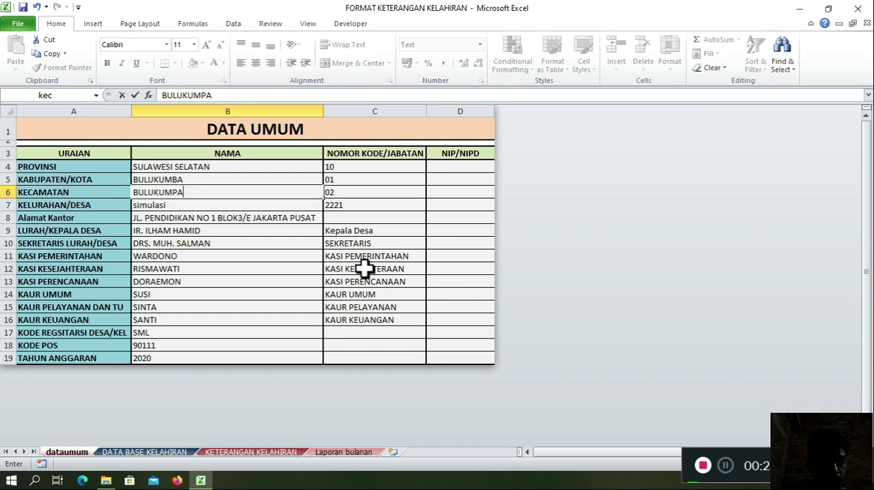
key(Return)
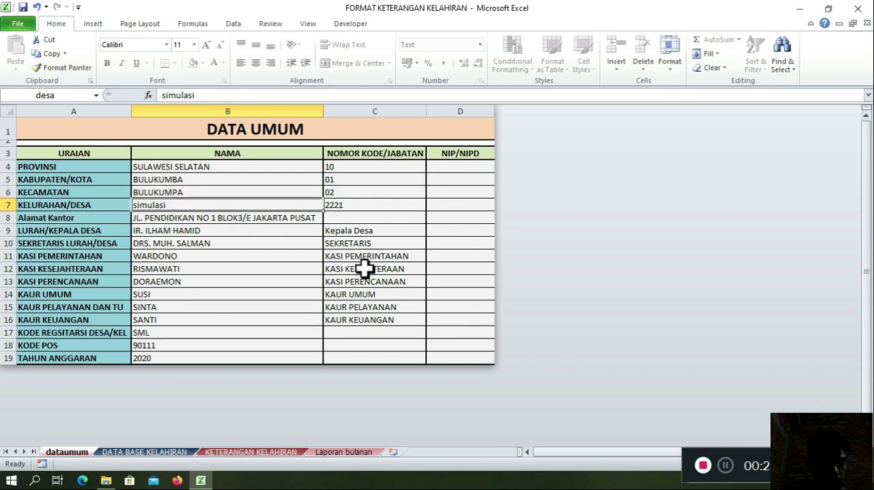
text(BATULOHE)
key(Return)
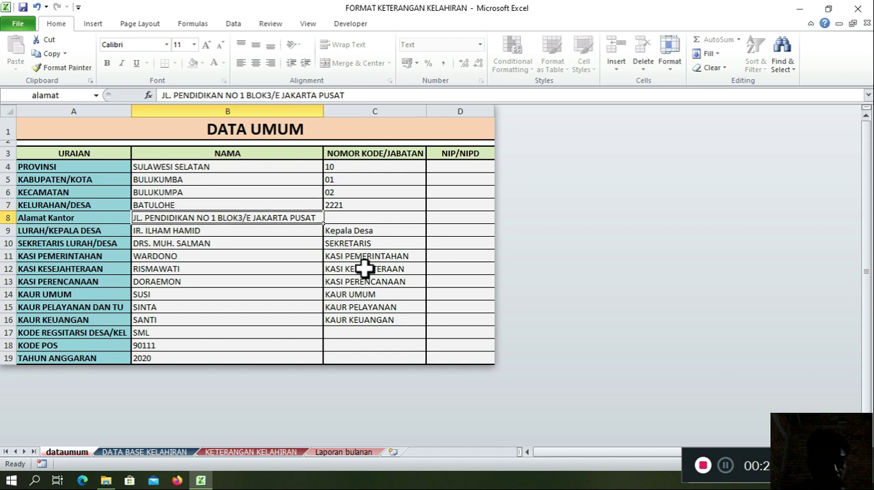
Step: Replace the Alamat Kantor entry with the village office's street address, capitalizing each place name
text(jALAN)
text(Poroo)
key(BackSpace)
key(BackSpace)
text(os Tanete-kajang, Ujung Karet)
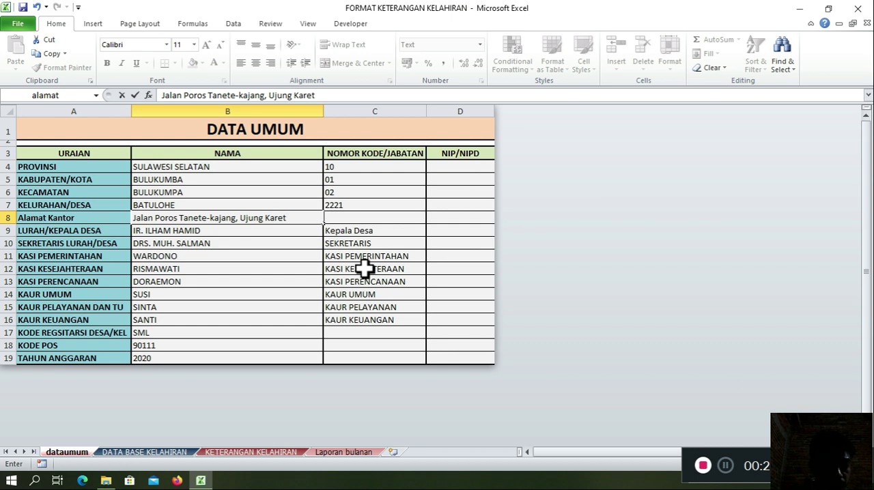
click(218, 220)
key(BackSpace)
text(K)
key(Return)
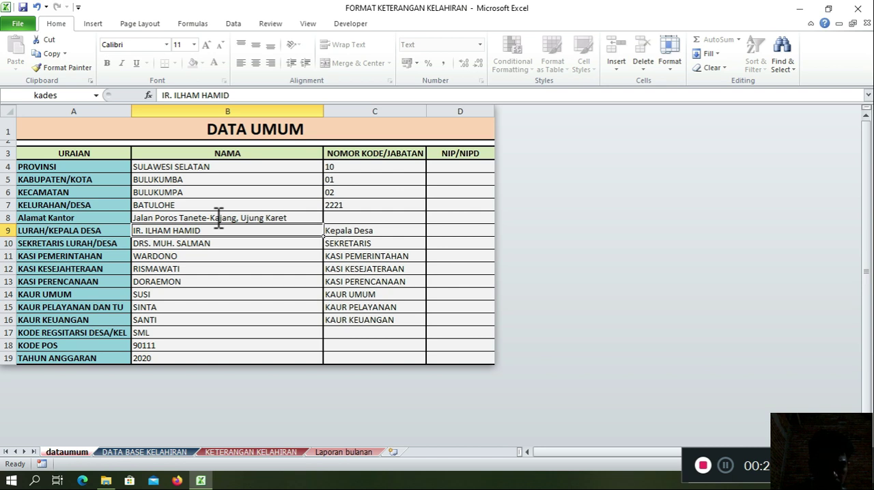
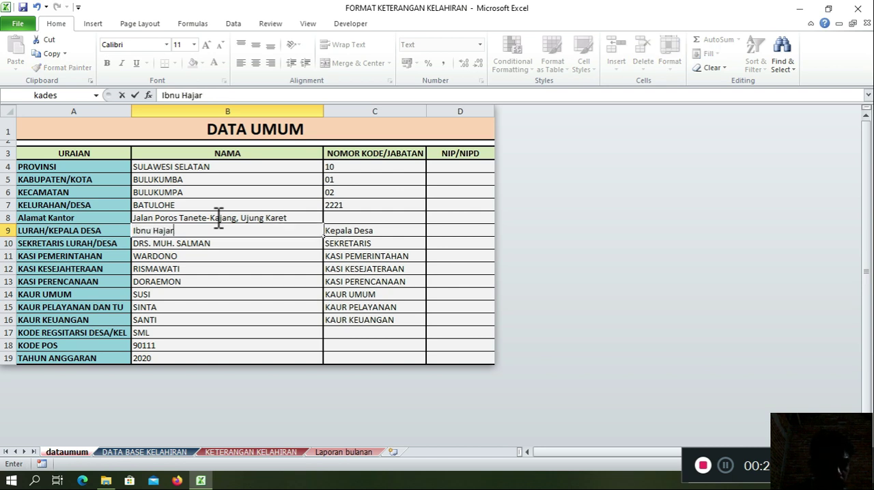
Step: Enter the village head's name for LURAH/KEPALA DESA and the secretary's name and degree for SEKRETARIS LURAH/DESA
key(Return)
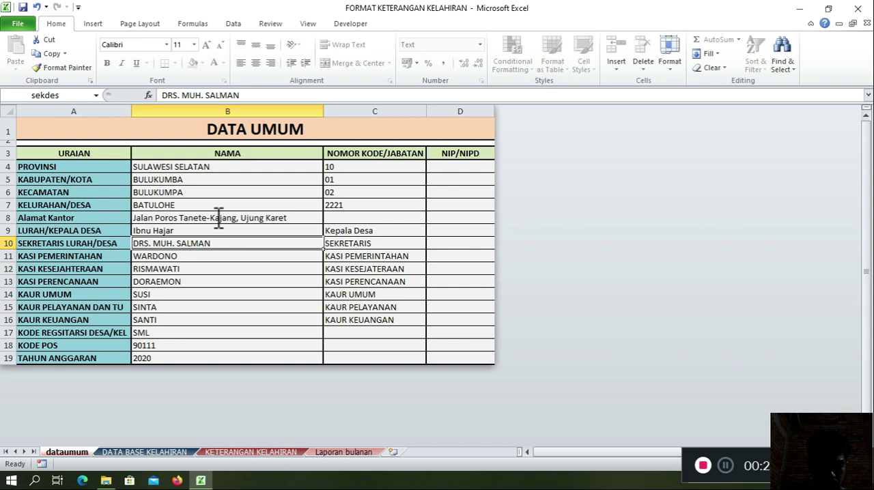
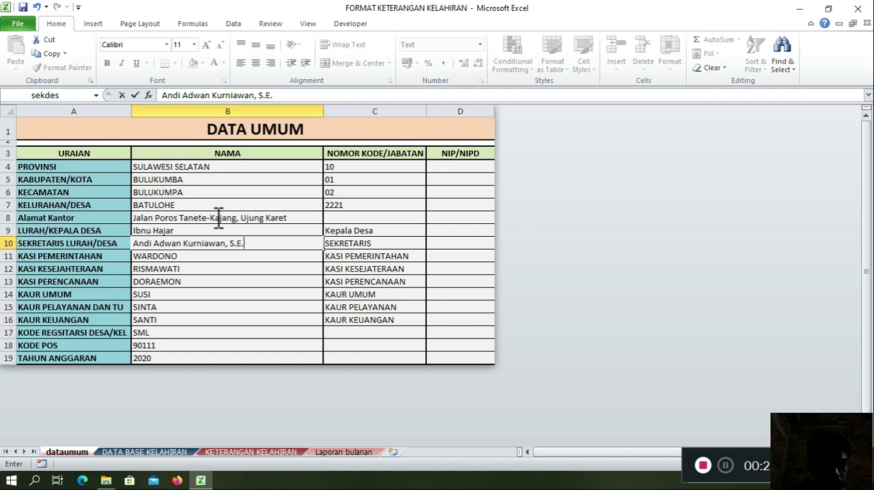
key(Return)
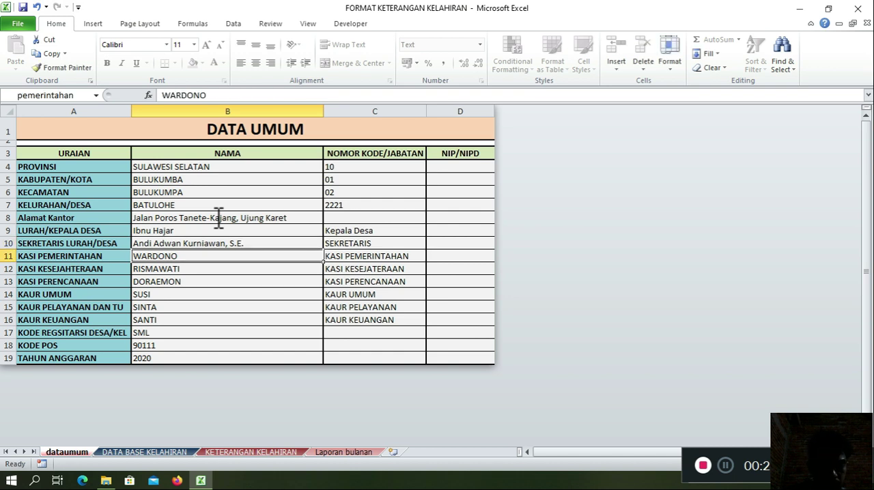
Step: Enter the officials' names for KASI PEMERINTAHAN and KASI KESEJAHTERAAN, and a dash for KASI PERENCANAAN
text(Aril)
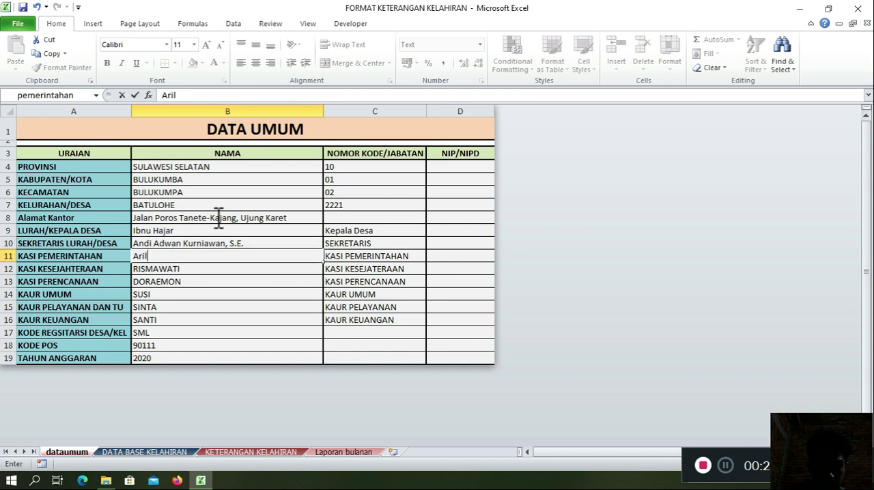
text(, S.Sos.)
key(Return)
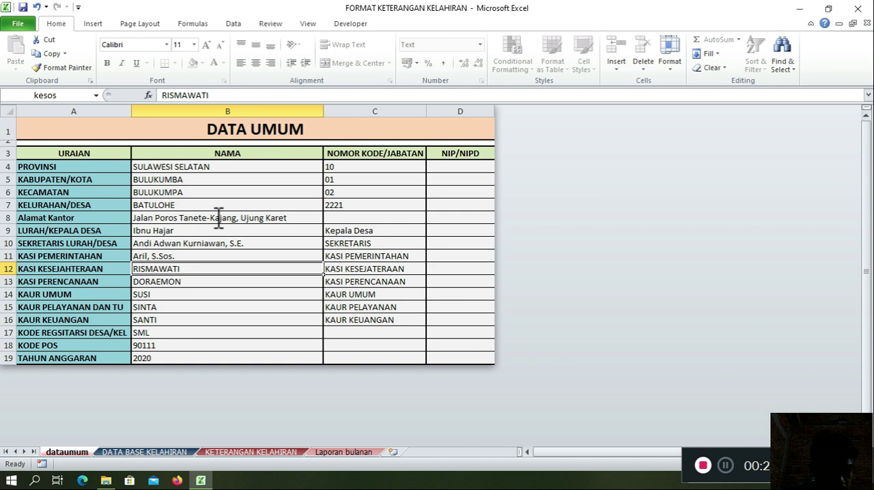
text(Ernawati)
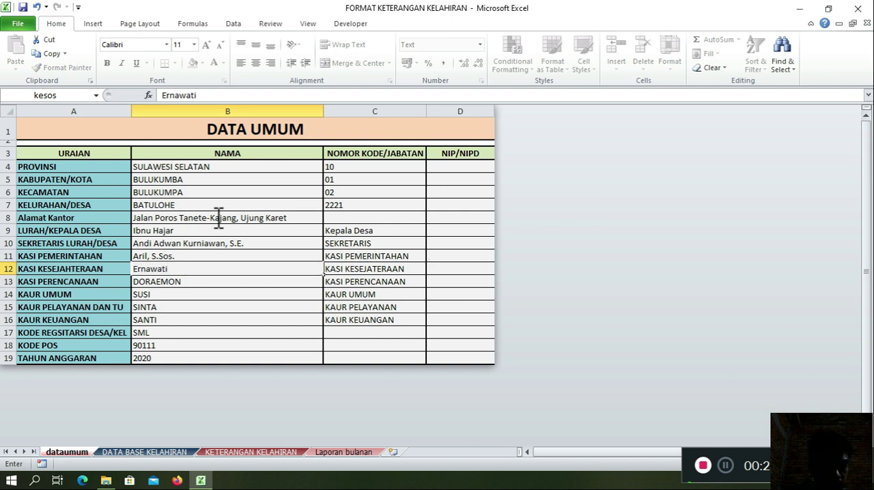
key(Return)
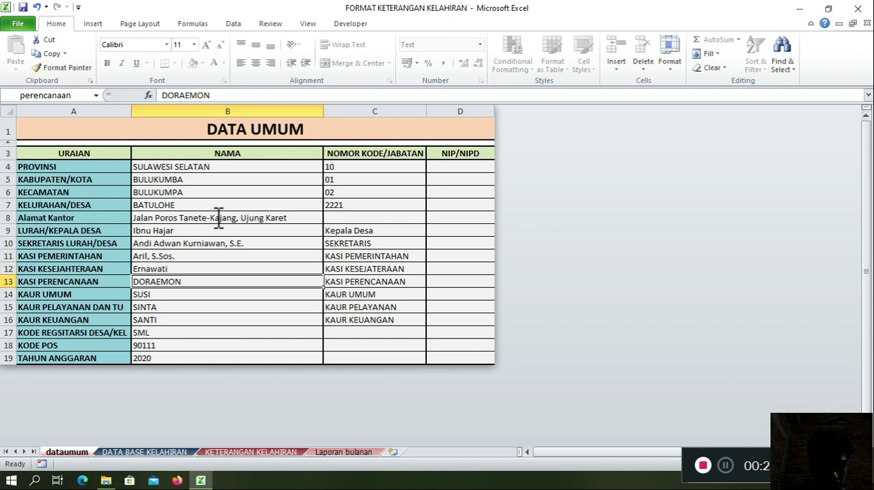
text(-)
key(Return)
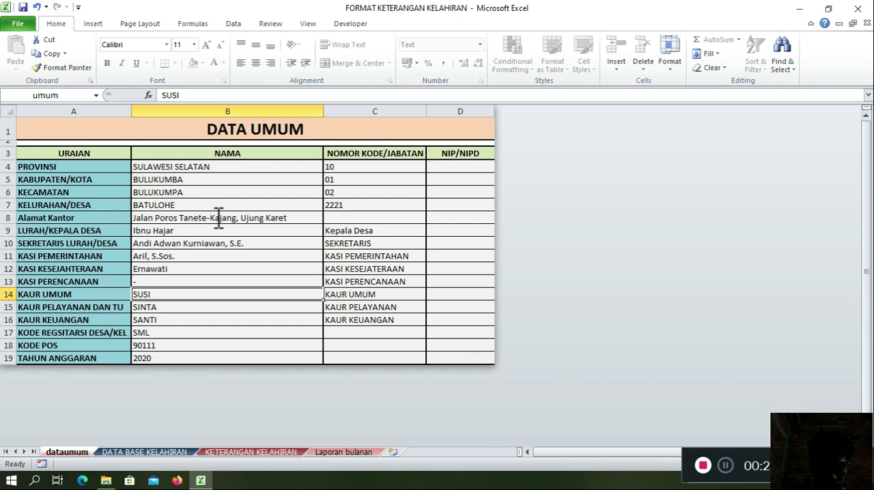
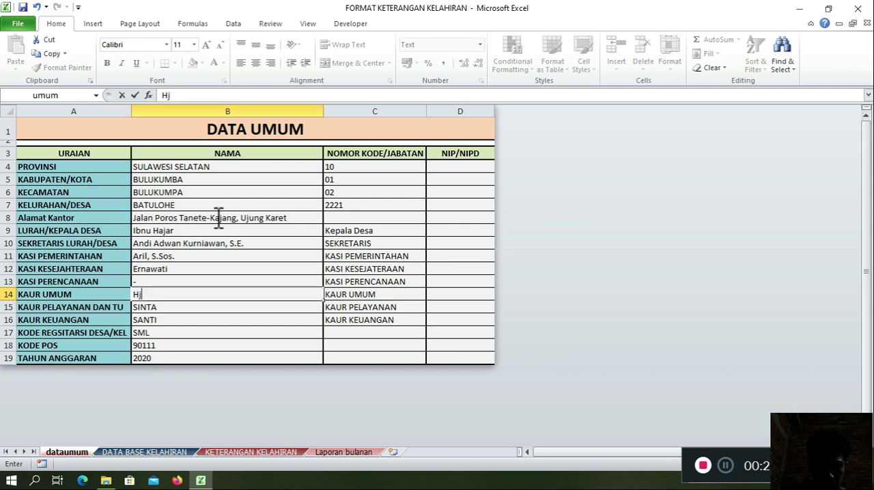
Step: Enter the officials' names for KAUR UMUM and KAUR KEUANGAN, with a dash for KAUR PELAYANAN DAN TU
key(Return)
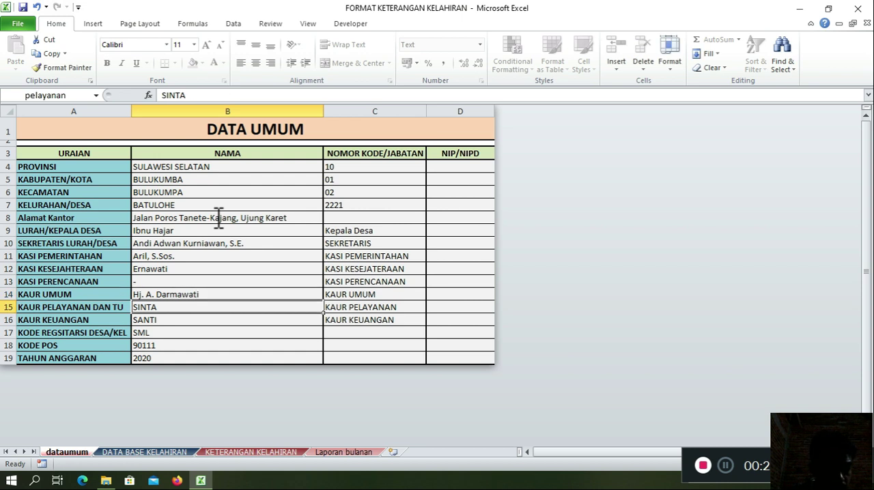
key(Return)
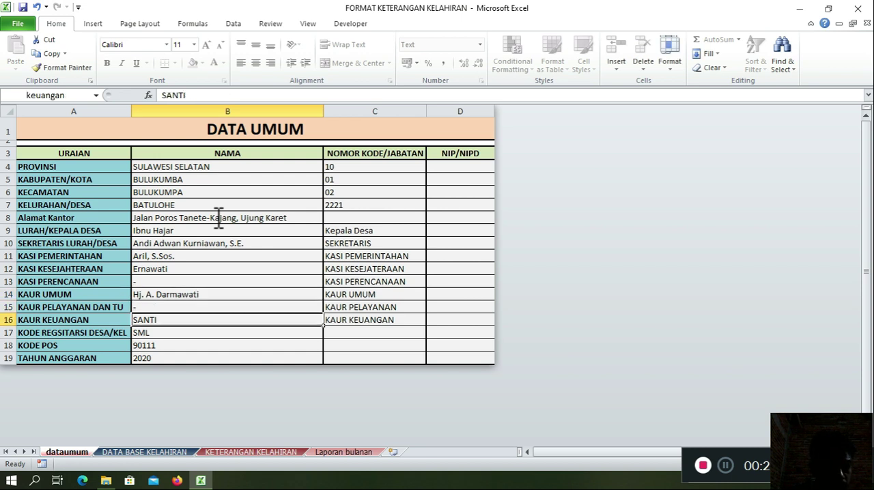
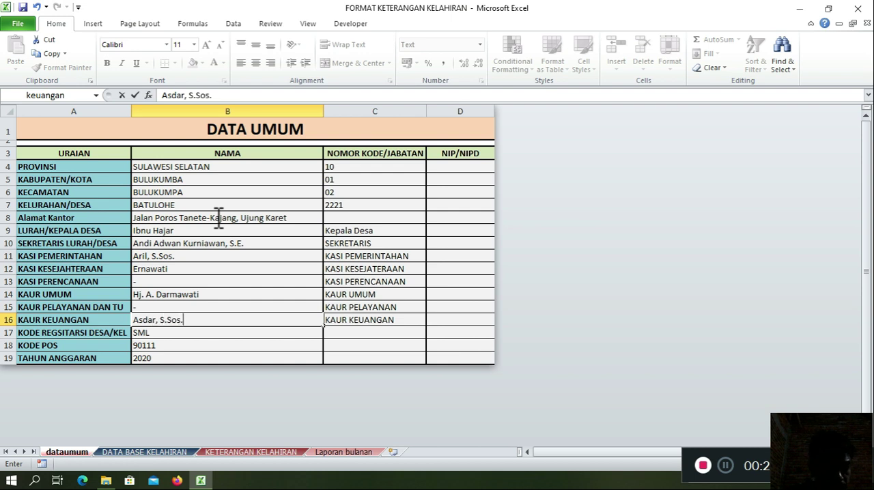
key(Return)
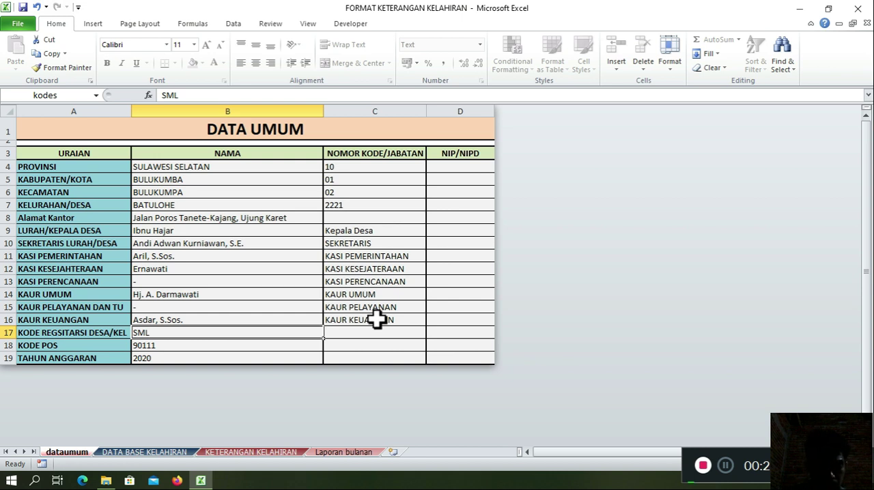
Step: Set the village registration code to DBL and KODE POS to 92552
text(DBL)
key(Return)
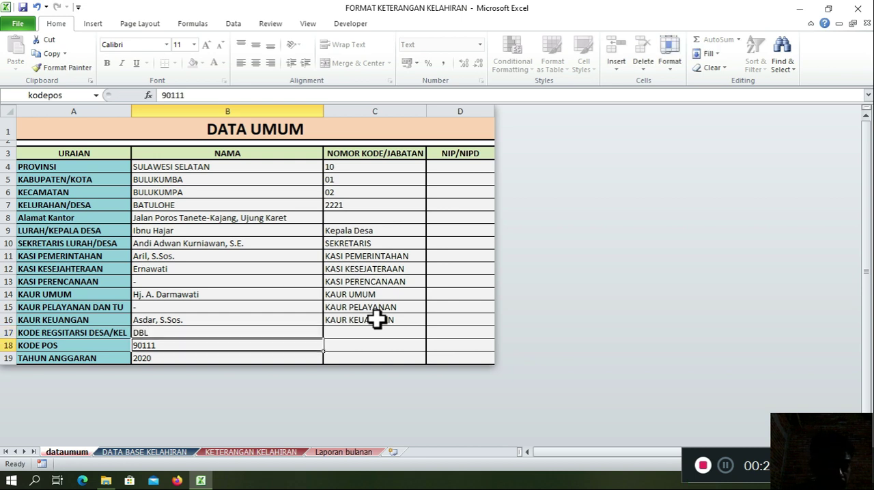
text(92552)
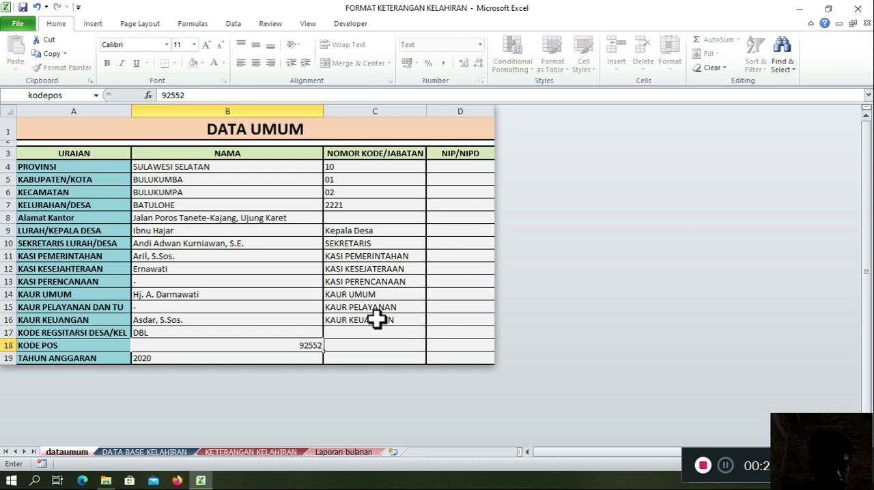
key(Return)
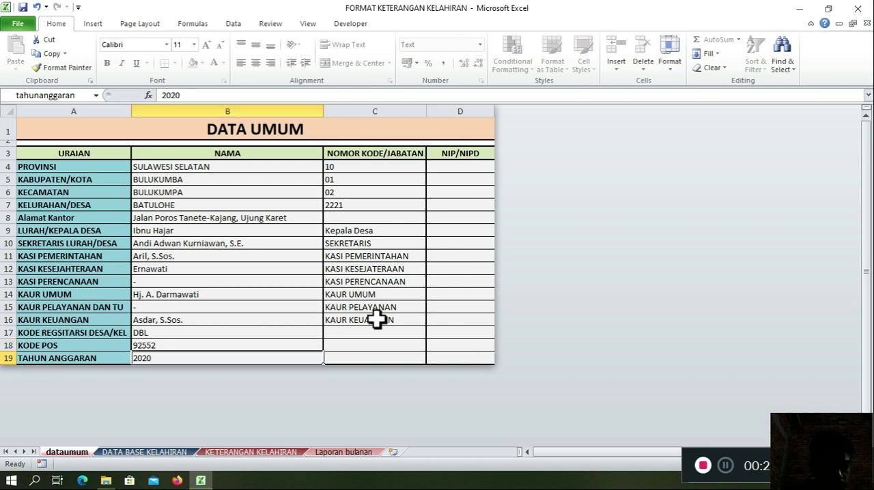
Step: Examine the officials' titles in the NOMOR KODE/JABATAN column, including the title choices offered for LURAH/KEPALA DESA
click(380, 256)
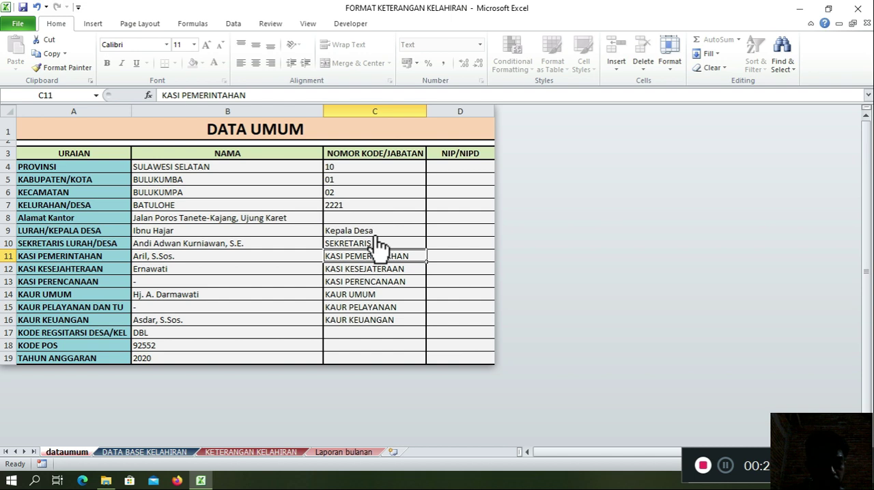
click(376, 233)
click(432, 233)
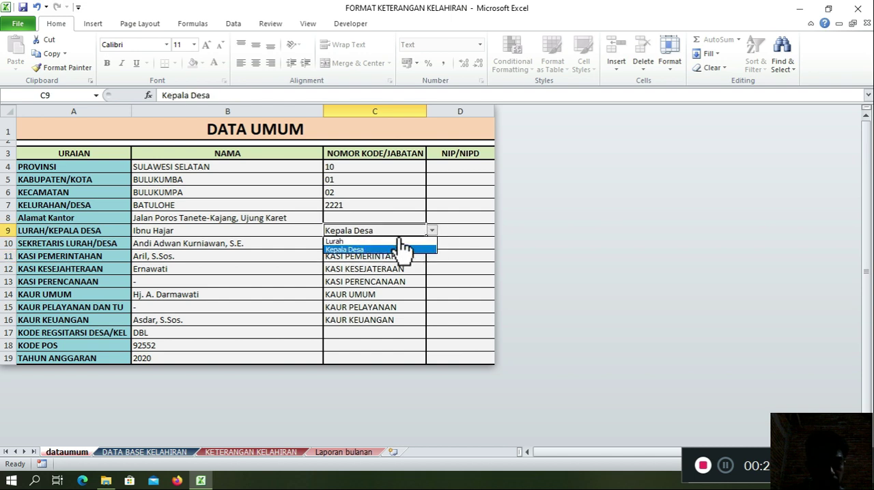
click(371, 247)
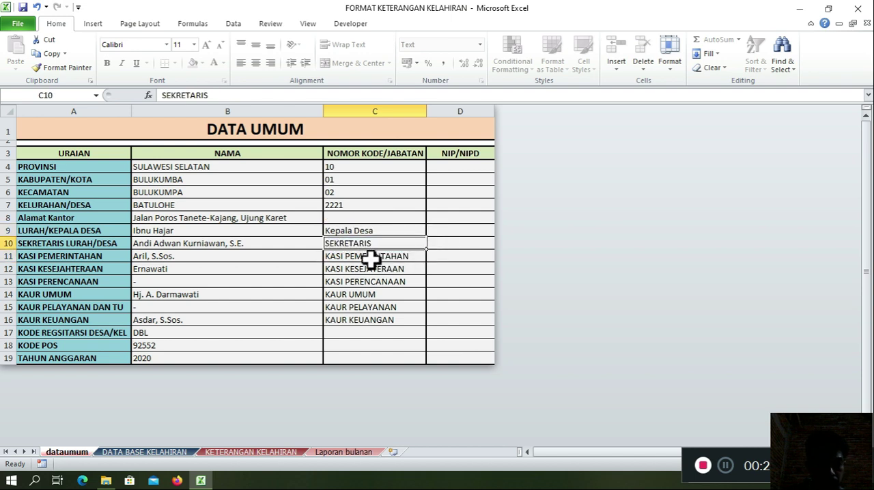
click(371, 259)
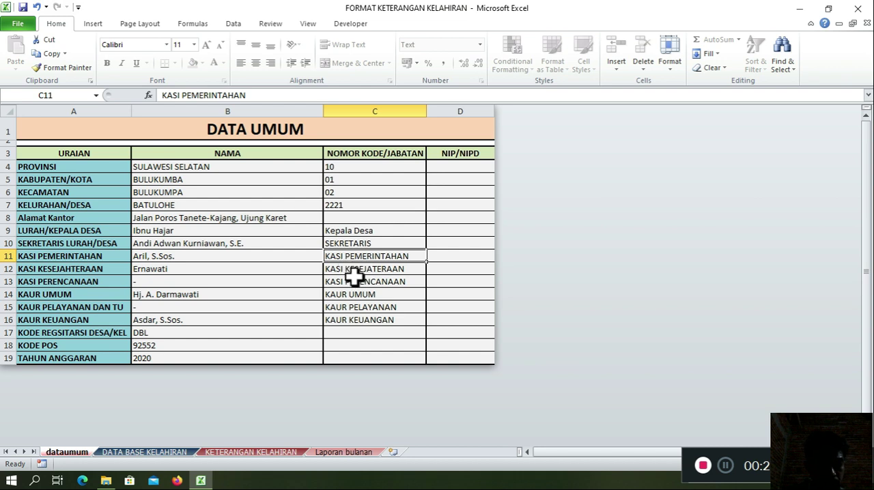
click(356, 270)
click(361, 282)
click(365, 295)
click(371, 311)
click(370, 320)
Step: Set the NOMOR KODE values to 73 for PROVINSI, 02 for KABUPATEN/KOTA, 07 for KECAMATAN and 2015 for KELURAHAN/DESA
click(347, 168)
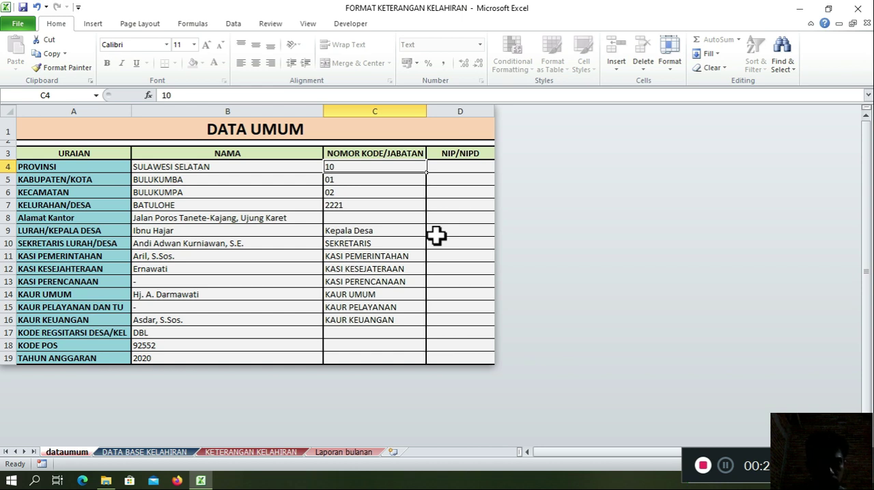
text(73)
key(Return)
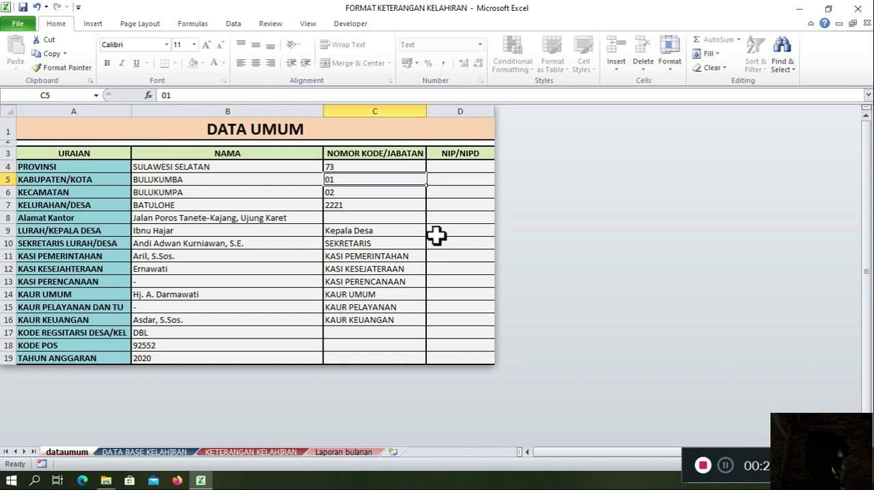
text(02)
key(Return)
text(07)
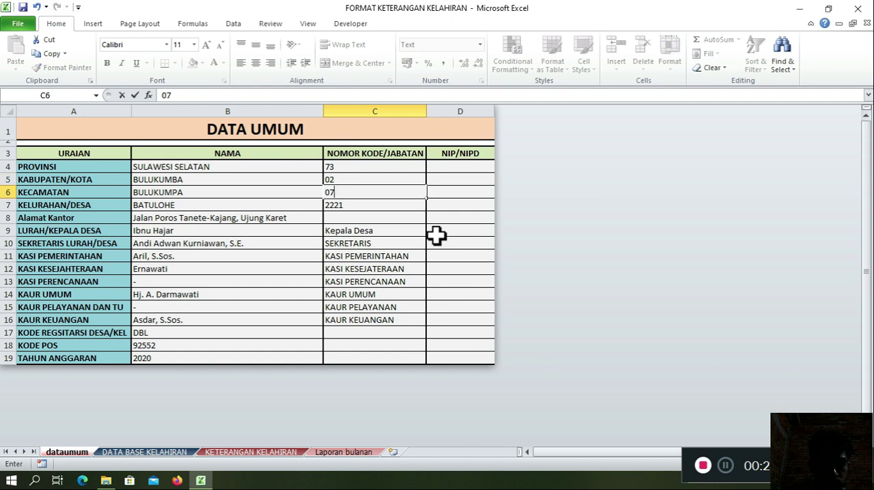
key(Return)
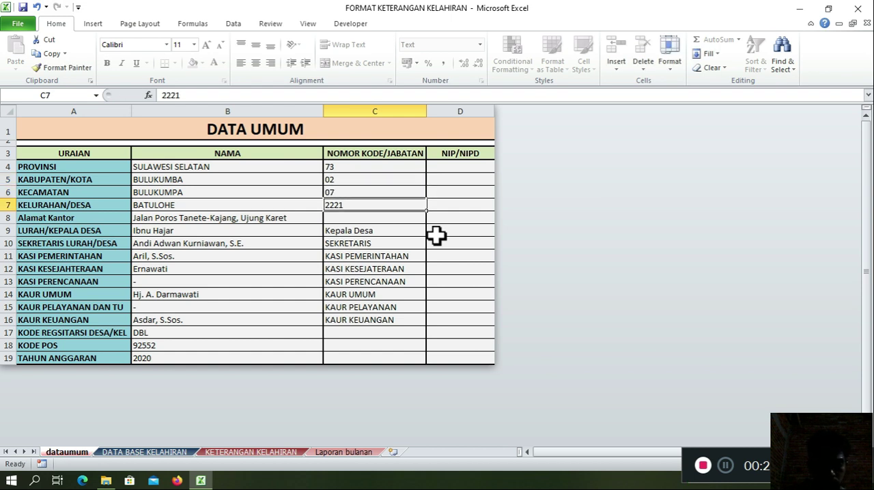
text(2015)
key(Return)
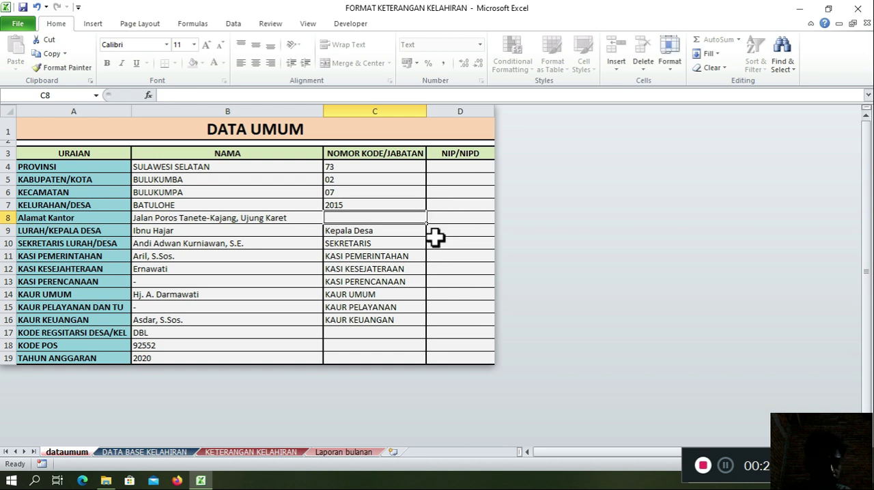
click(365, 238)
key(Down)
key(Down)
key(Down)
key(Down)
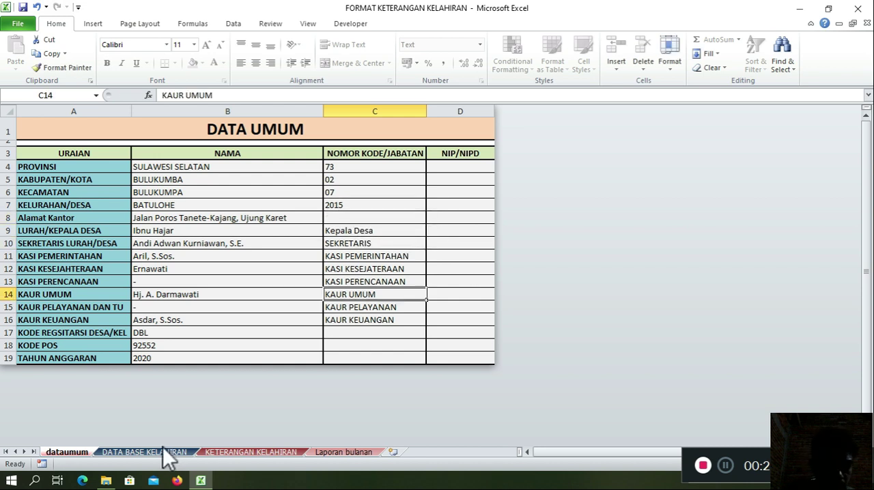
Step: Examine the birth certificate on the KETERANGAN KELAHIRAN sheet, covering the letterhead, letter number, region code, child details and mother's details
click(231, 452)
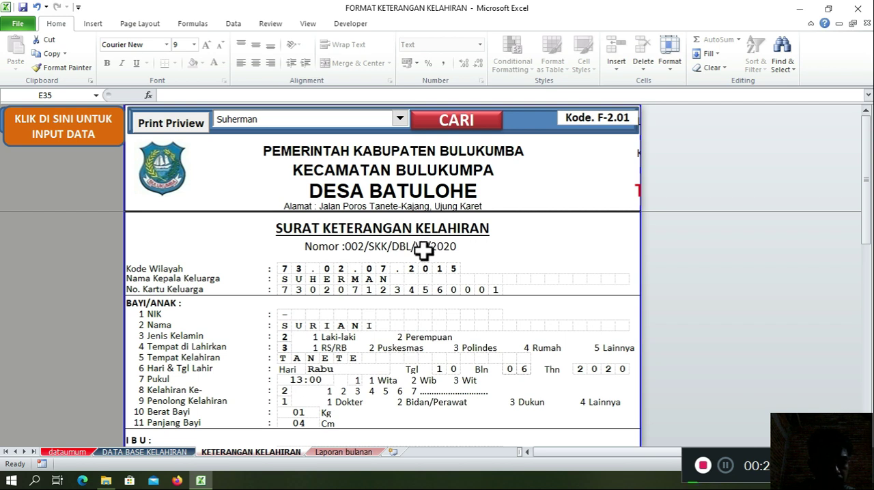
click(130, 453)
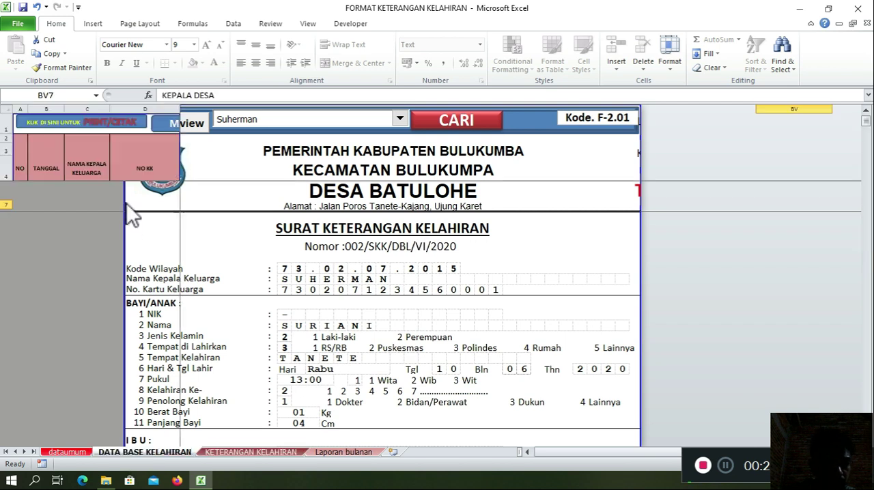
click(50, 206)
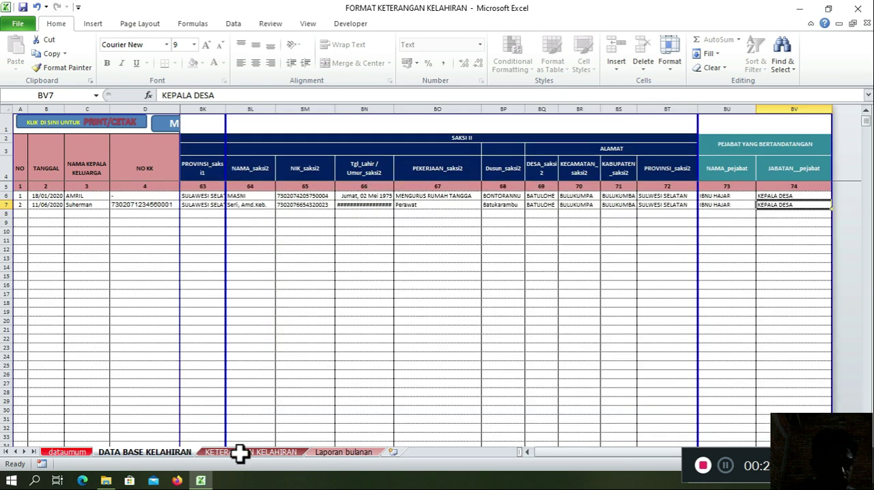
click(246, 452)
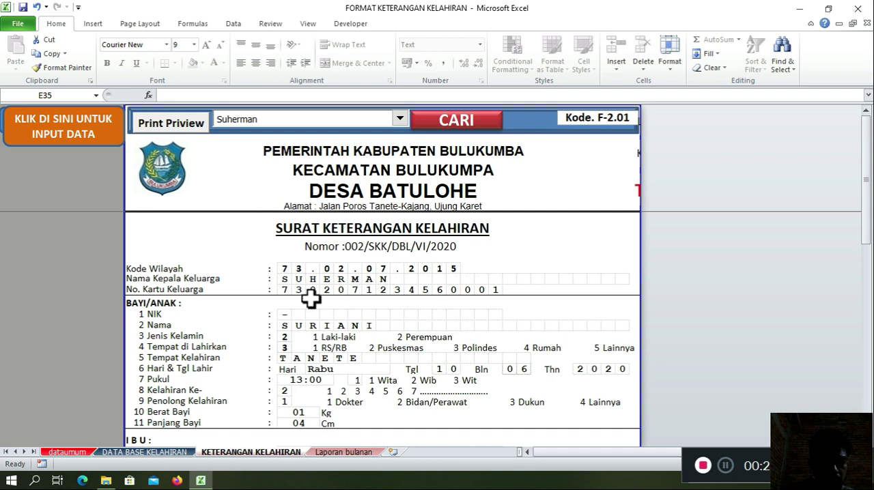
scroll(311, 298, down, 1)
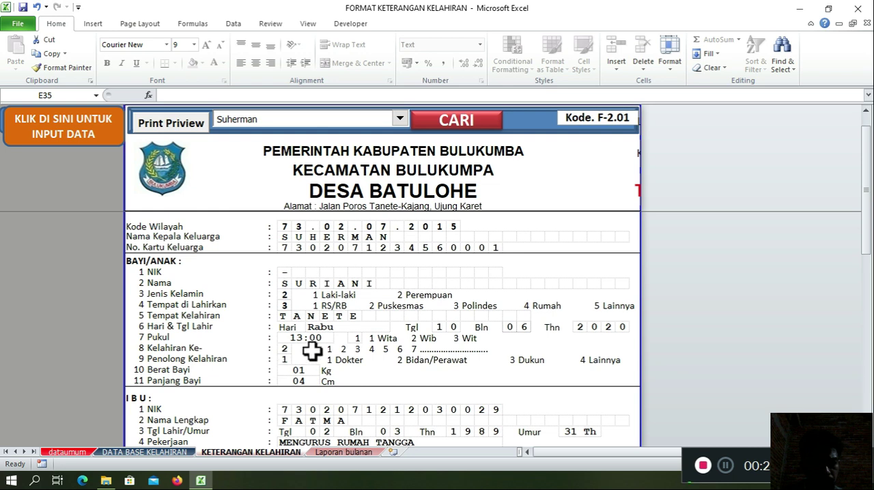
scroll(301, 296, down, 1)
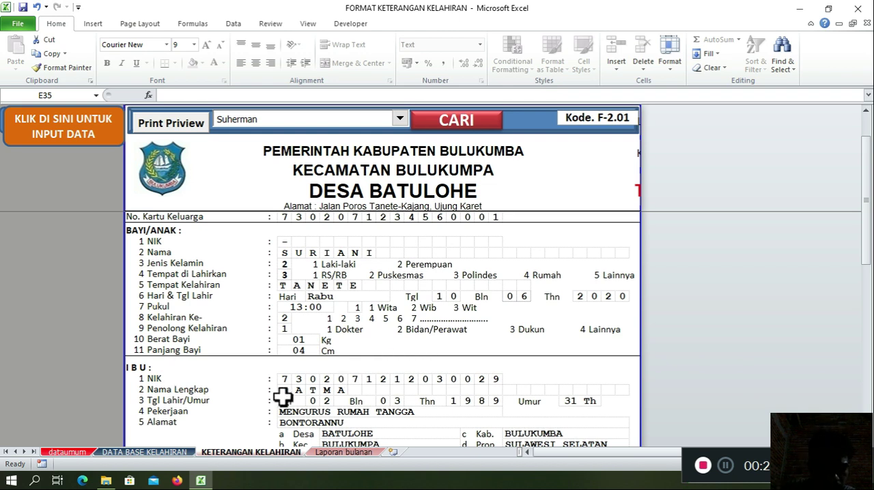
scroll(301, 383, down, 1)
scroll(319, 372, down, 1)
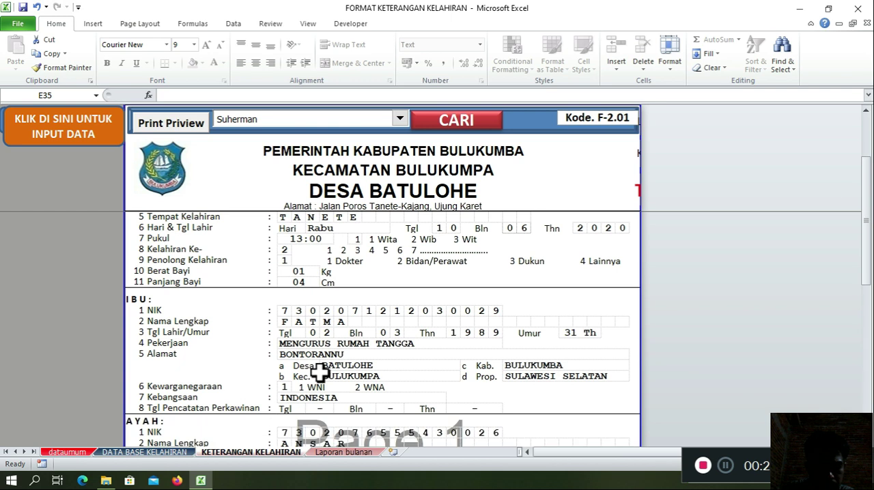
scroll(321, 366, down, 1)
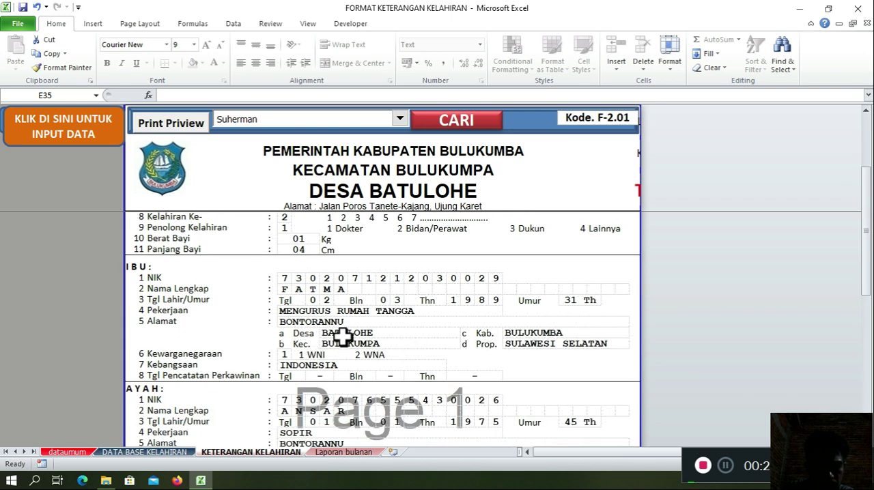
scroll(336, 335, down, 1)
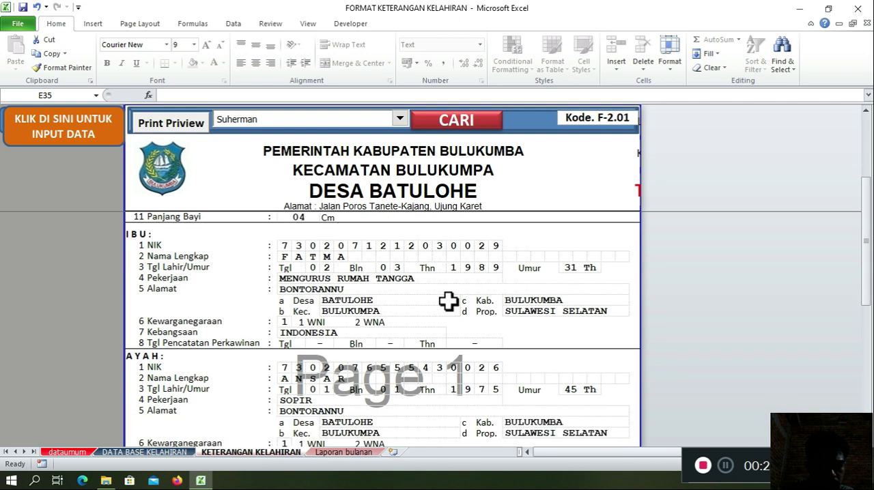
scroll(410, 332, down, 1)
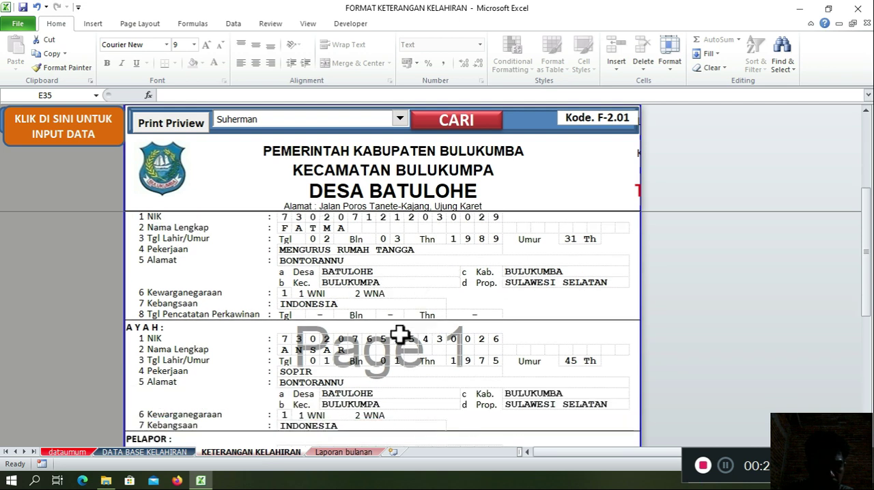
Step: Examine the certificate's AYAH, PELAPOR, SAKSI I and SAKSI II sections and its signature block
scroll(357, 361, down, 1)
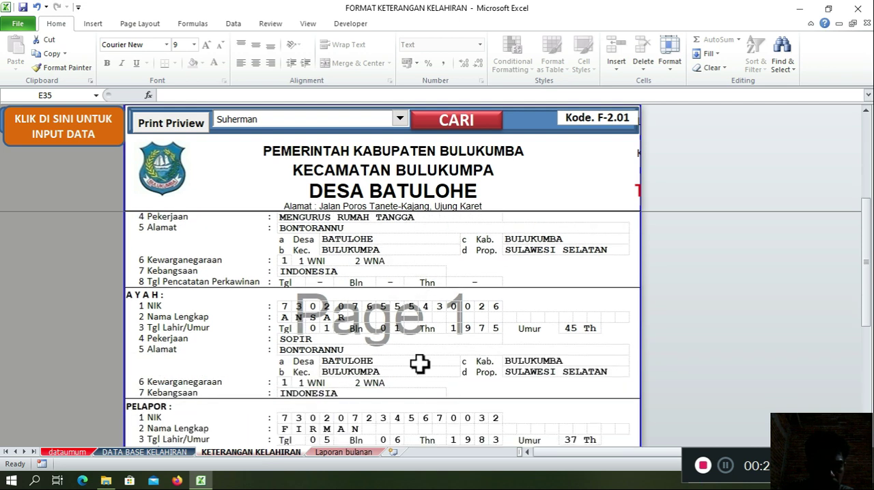
scroll(369, 366, down, 2)
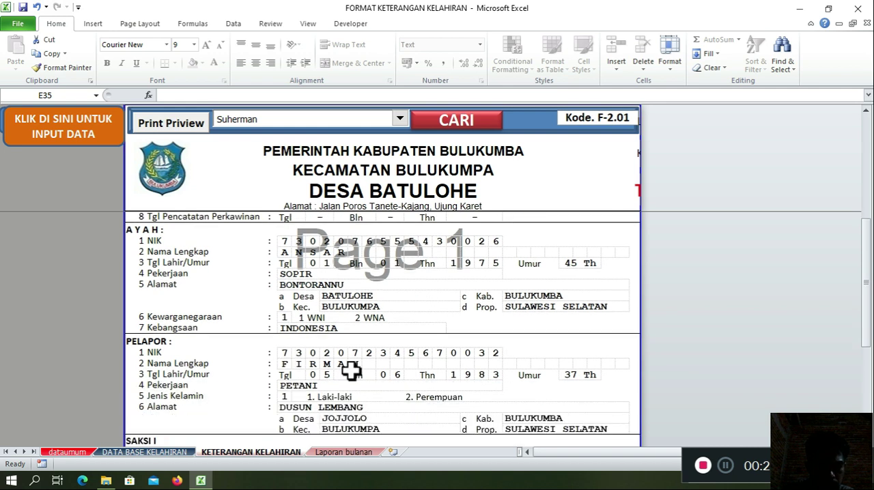
scroll(350, 370, down, 1)
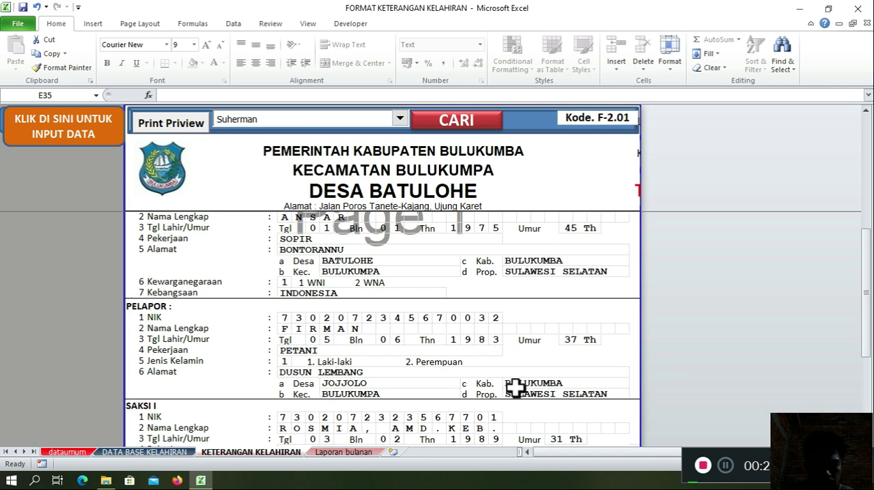
scroll(253, 396, down, 1)
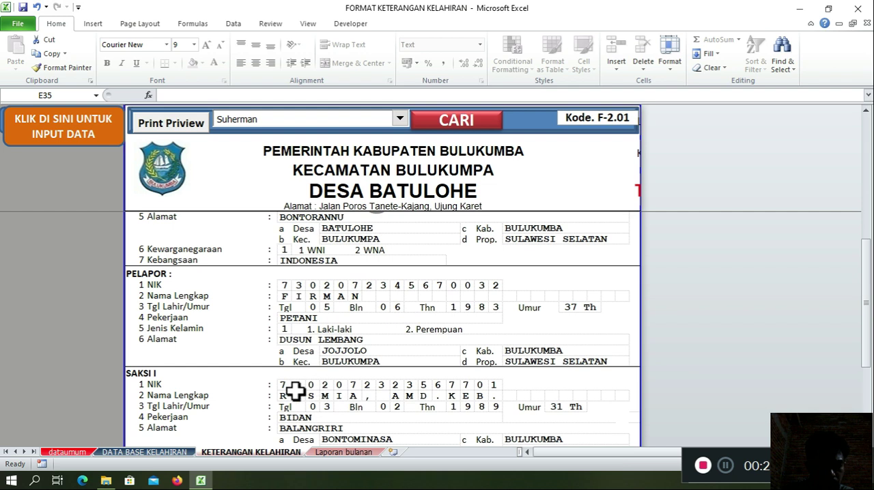
scroll(295, 390, down, 1)
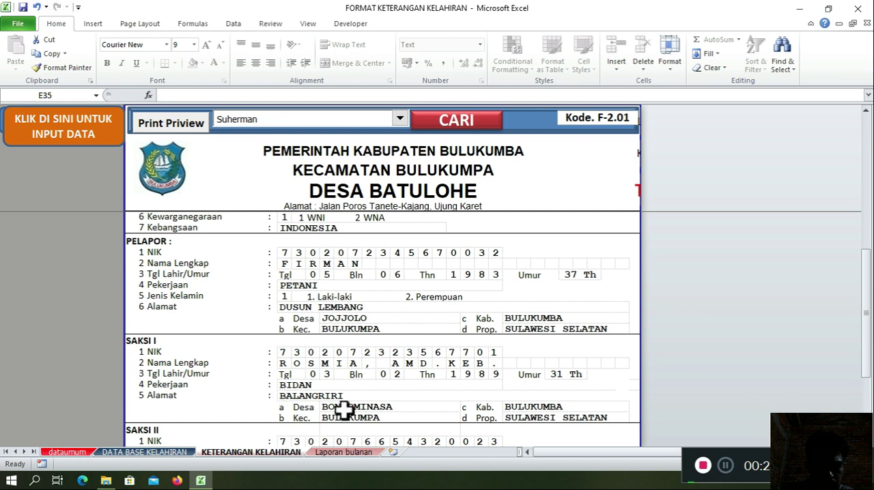
scroll(201, 352, down, 3)
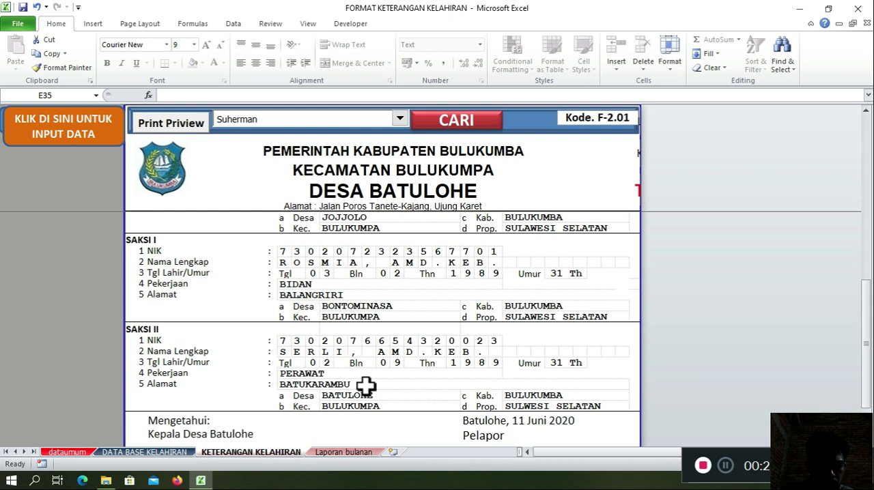
scroll(293, 371, down, 1)
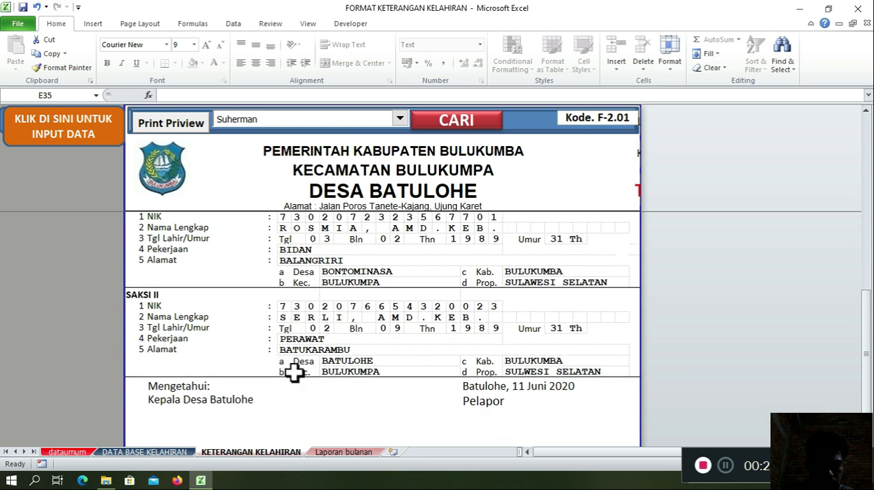
scroll(483, 369, down, 1)
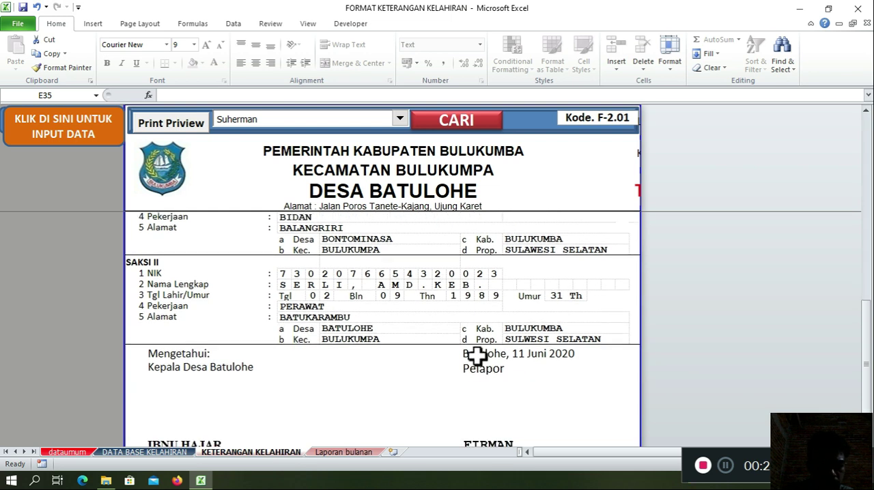
scroll(476, 357, down, 1)
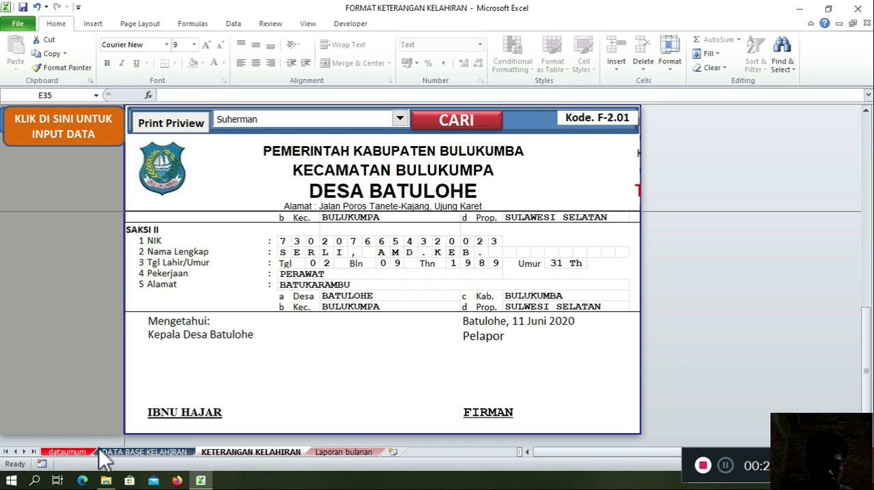
Step: Review the certificate again from the signature block back up to the letter number, with a glance at the DATA BASE KELAHIRAN sheet
click(152, 451)
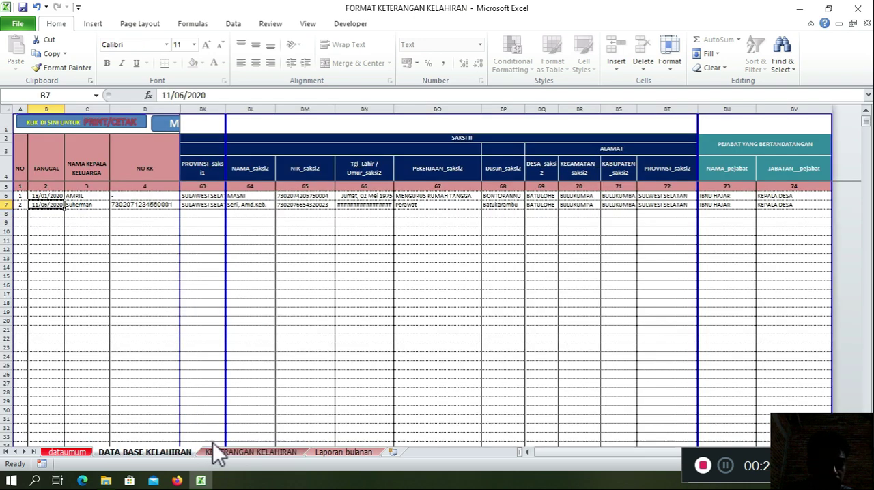
click(213, 448)
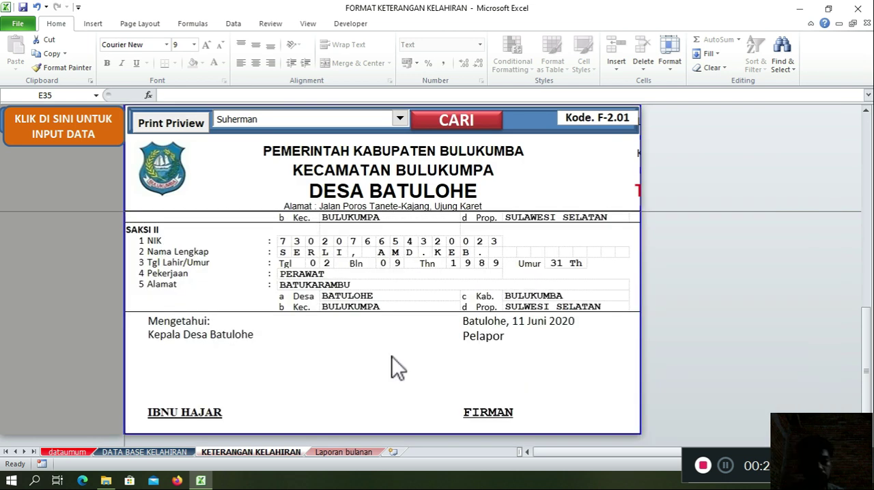
scroll(392, 356, down, 4)
scroll(394, 358, up, 6)
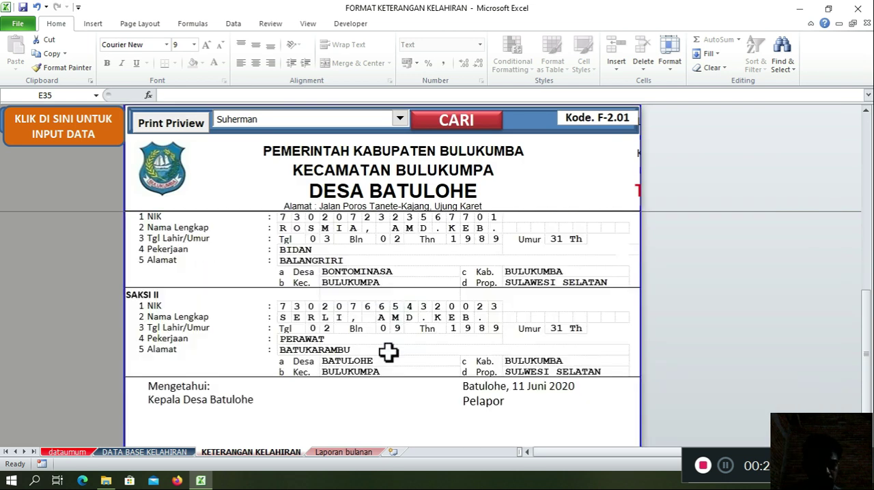
scroll(388, 349, up, 6)
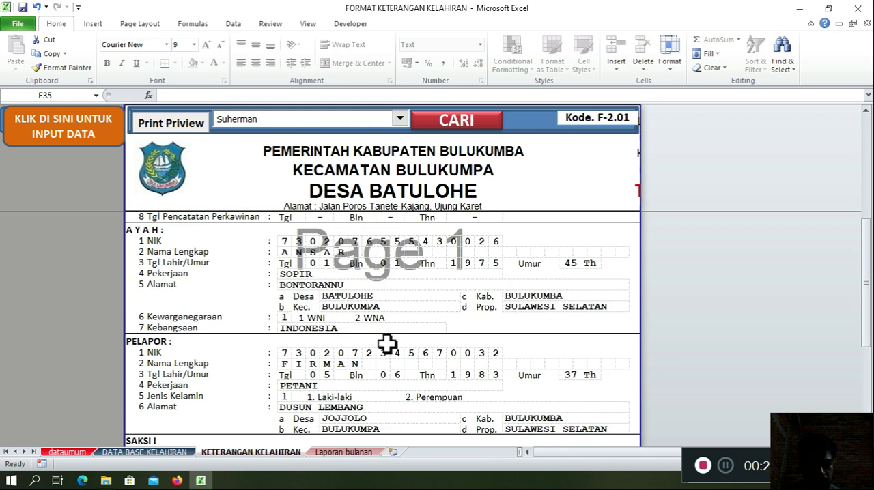
scroll(384, 344, up, 4)
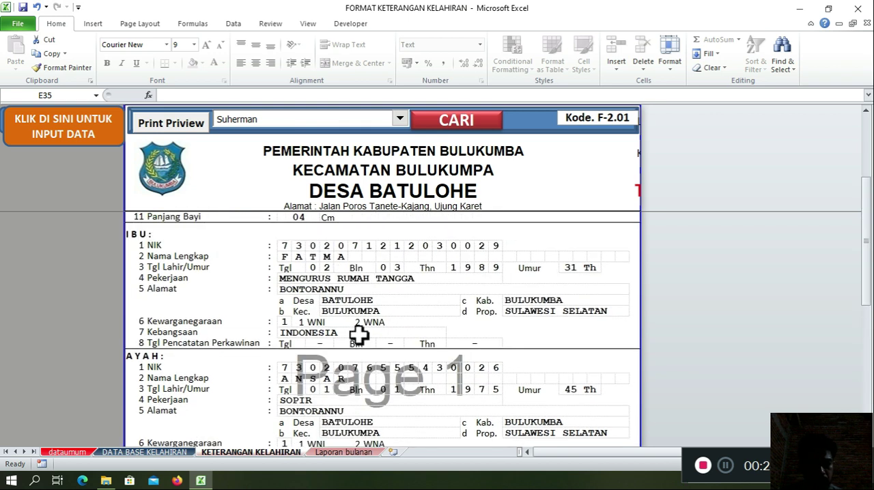
scroll(375, 308, up, 2)
scroll(410, 301, up, 2)
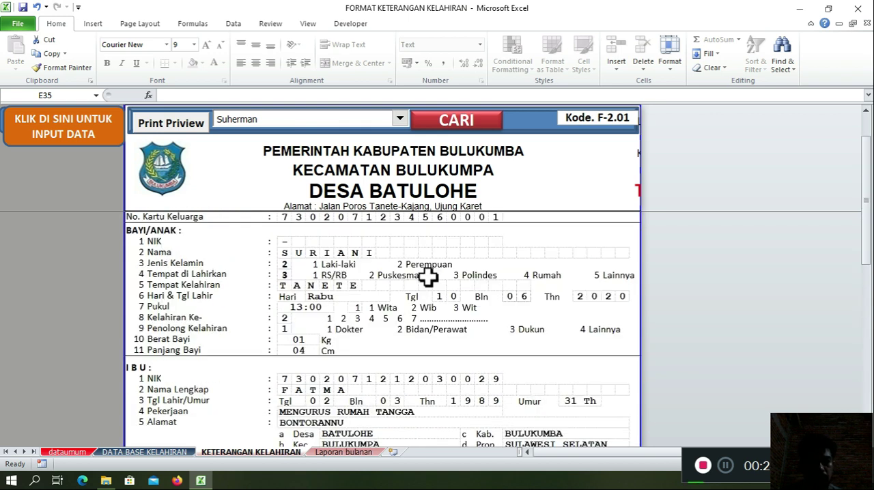
scroll(562, 264, up, 2)
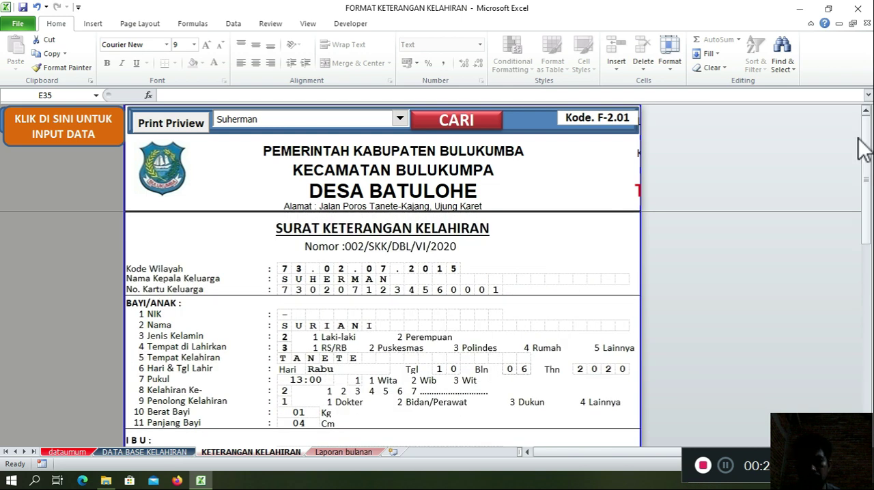
drag(866, 163, 866, 168)
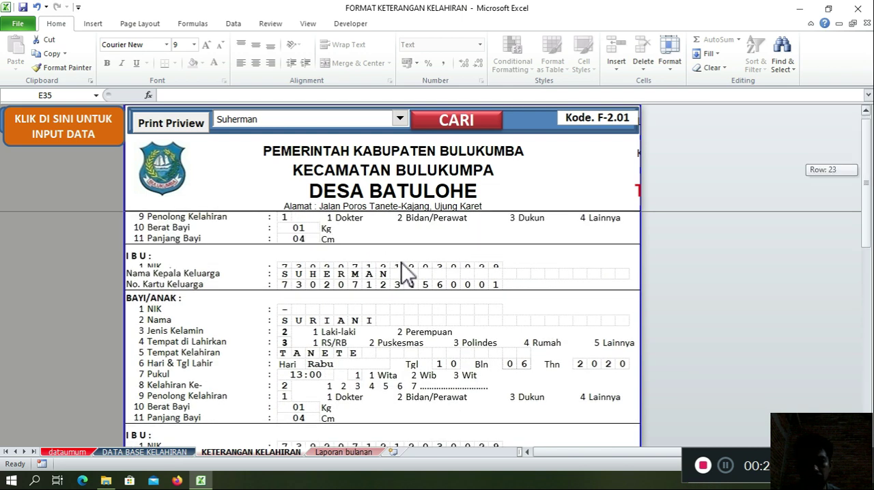
Step: Examine the first columns of both birth records on the DATA BASE KELAHIRAN sheet, including date, family head, NO KK and baby details
click(154, 454)
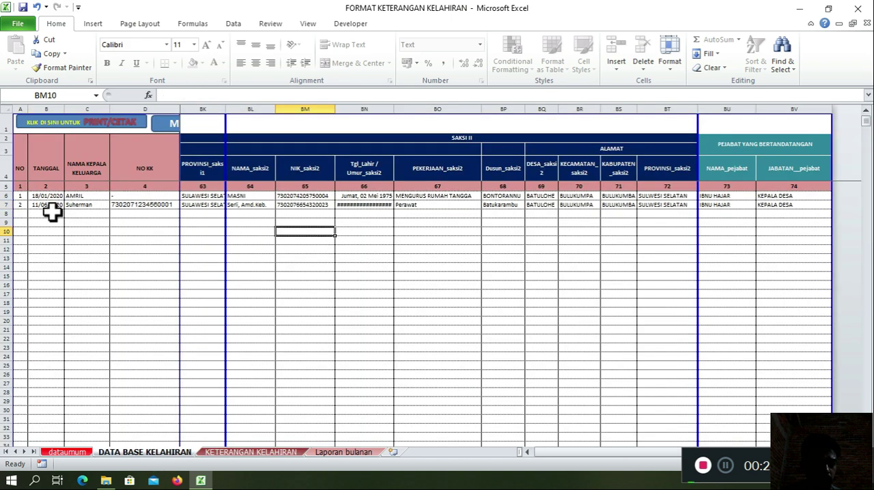
click(88, 205)
key(Left)
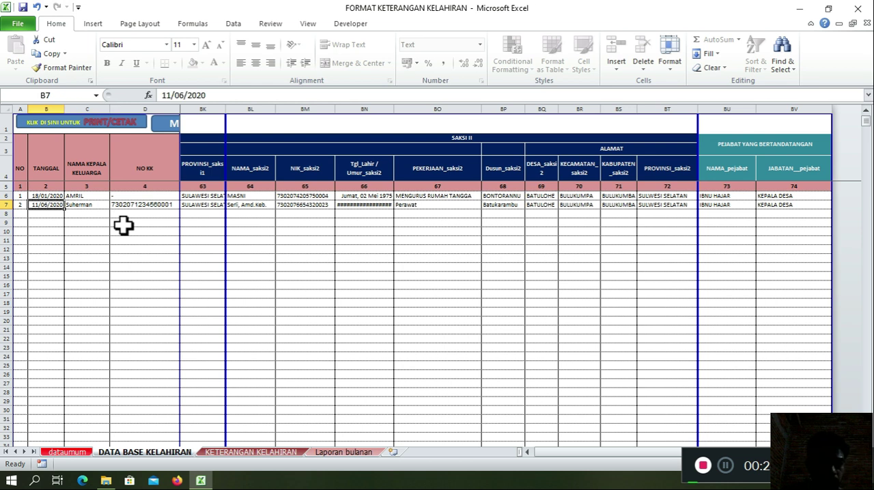
key(Down)
key(Right)
key(Right)
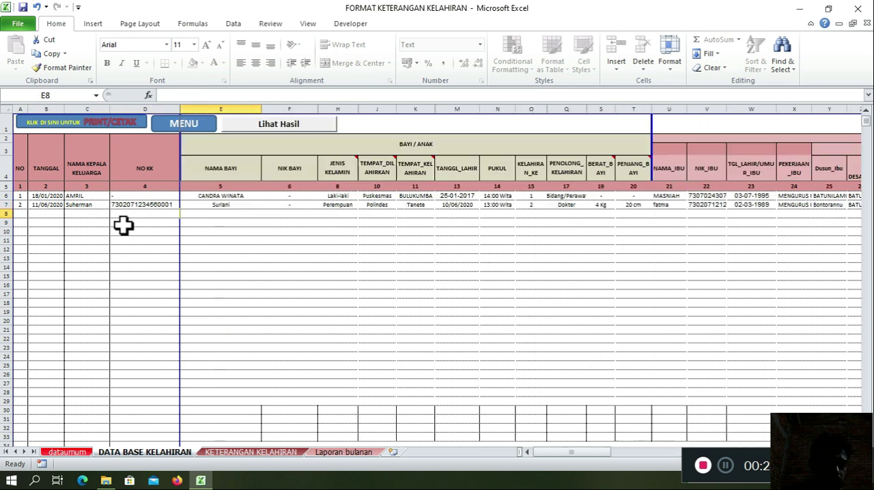
key(Left)
key(Left)
key(Up)
key(Up)
key(Right)
key(Right)
key(Right)
key(Left)
key(Left)
key(Left)
Step: Check the second birth record across the baby and mother columns up to the father's NIK
key(Right)
key(Right)
key(Right)
key(Right)
key(Right)
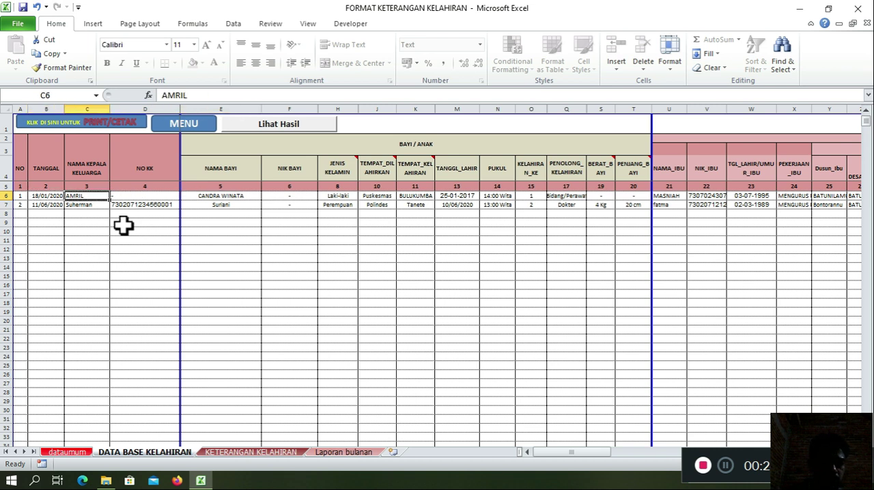
key(Left)
key(Left)
key(Left)
key(Left)
key(Left)
key(Down)
key(Right)
key(Right)
key(Right)
key(Right)
key(Right)
key(Right)
key(Right)
key(Right)
key(Right)
key(Right)
key(Right)
key(Right)
key(Right)
key(Right)
key(Right)
key(Right)
key(Right)
key(Right)
key(Right)
key(Right)
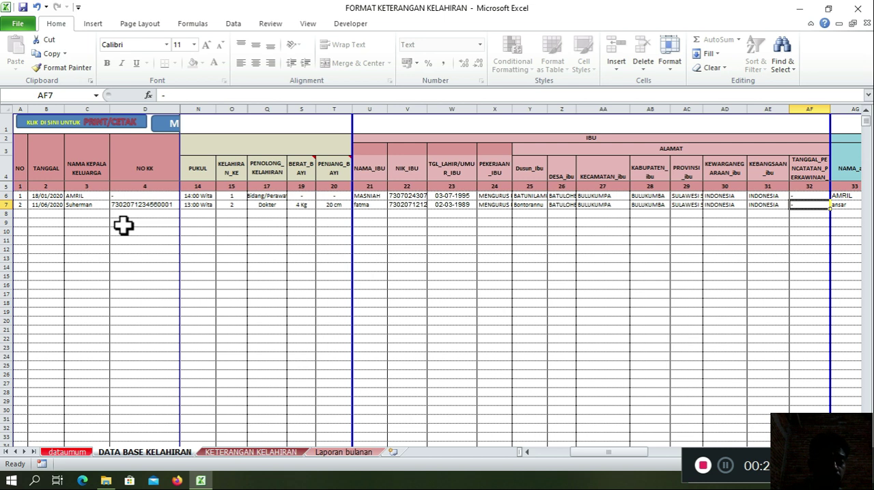
key(Right)
key(Right)
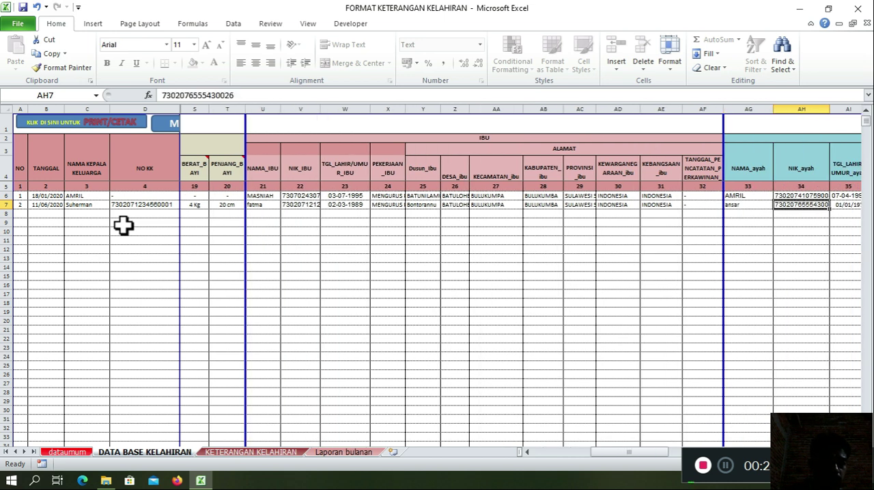
click(85, 207)
drag(86, 217, 47, 211)
click(46, 208)
click(38, 243)
click(54, 298)
click(87, 330)
click(90, 356)
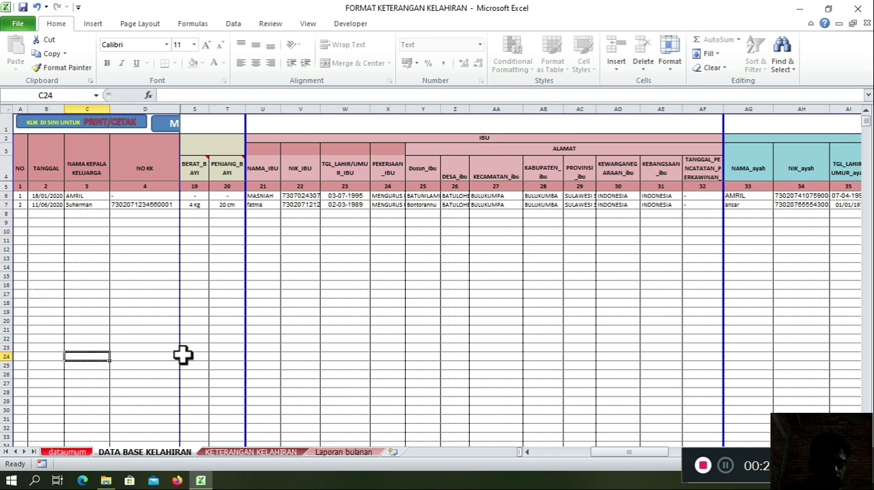
click(194, 338)
key(Down)
key(Down)
key(Right)
key(Right)
key(Left)
key(Left)
key(Right)
key(Right)
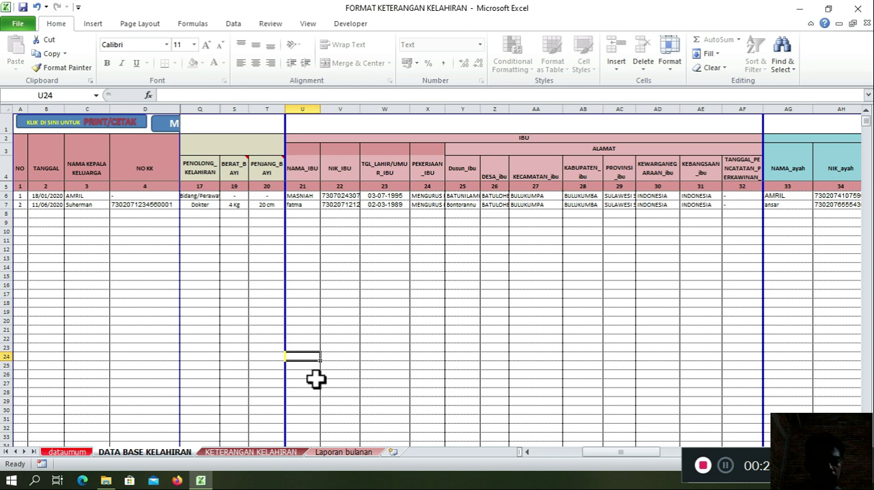
key(Right)
key(Right)
key(Right)
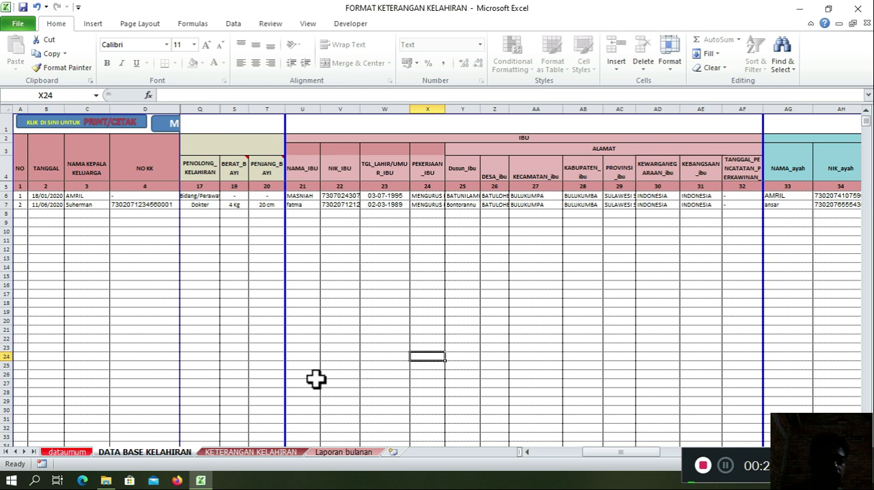
click(90, 268)
click(87, 233)
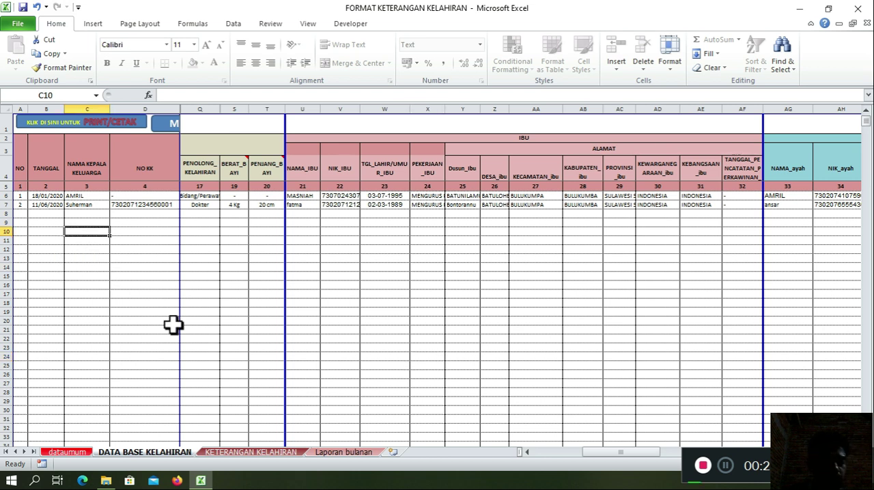
click(172, 322)
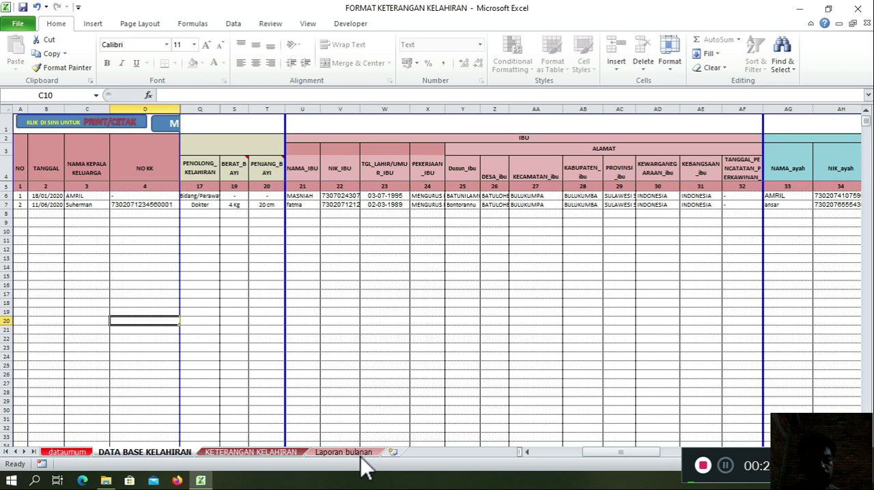
click(316, 411)
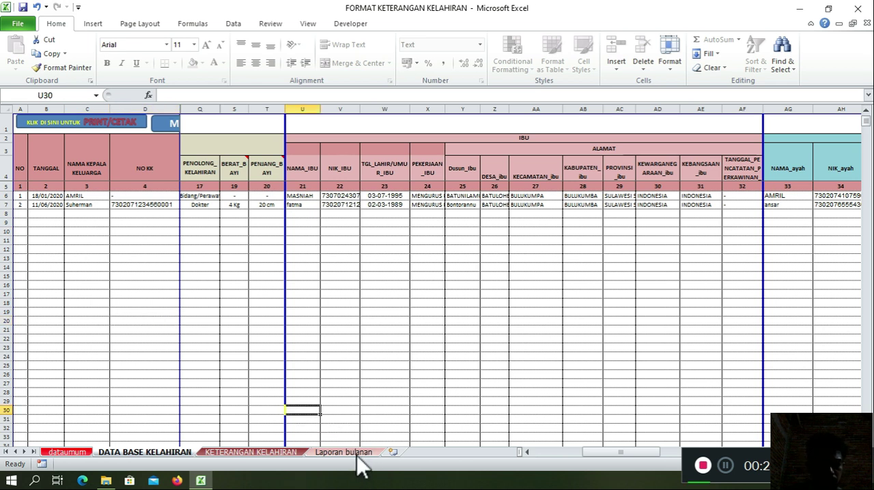
Step: Filter the Laporan bulanan report for the month Januari
click(354, 454)
click(266, 357)
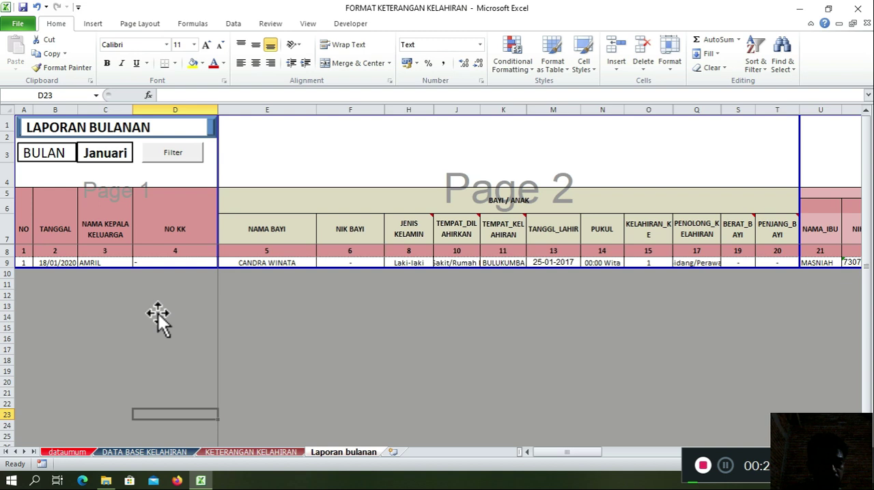
click(103, 158)
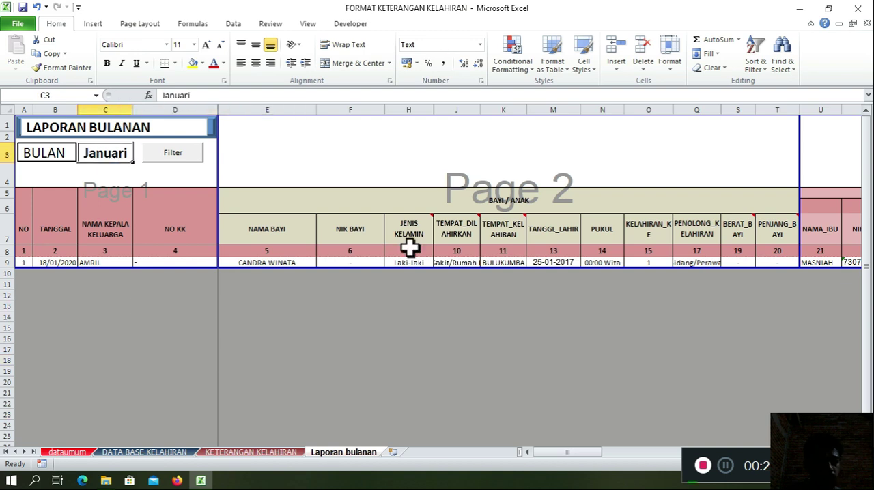
click(139, 156)
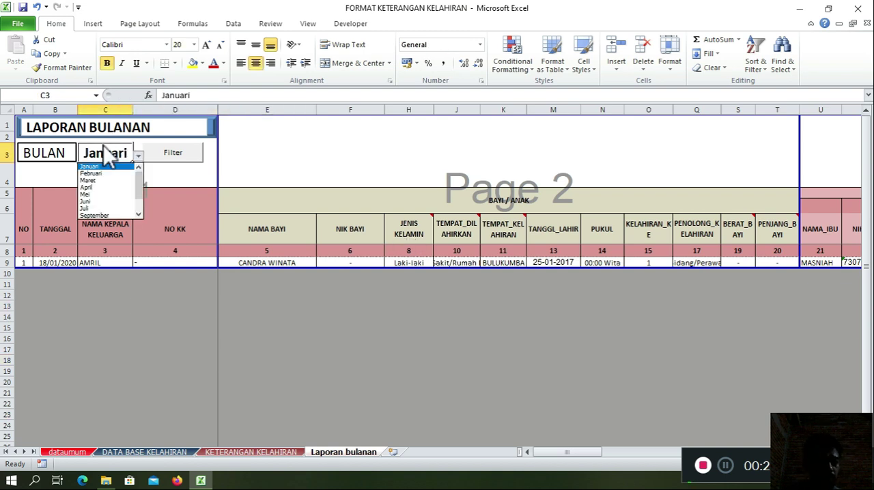
click(121, 166)
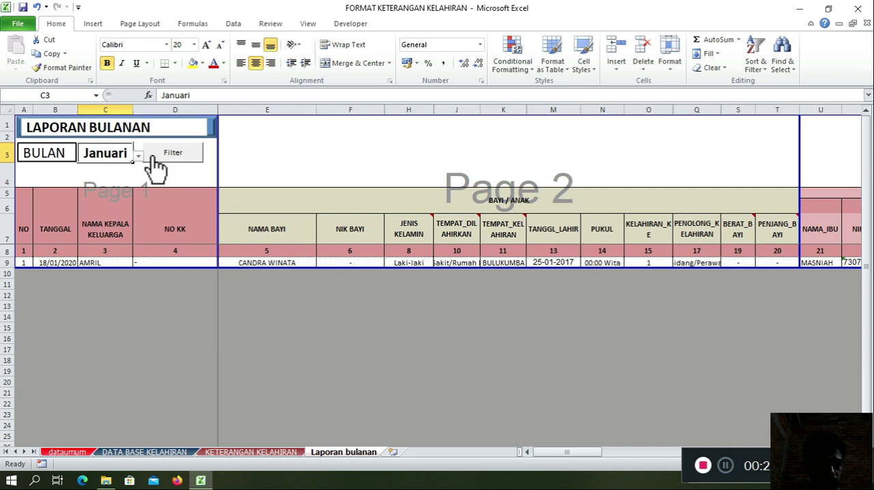
click(171, 153)
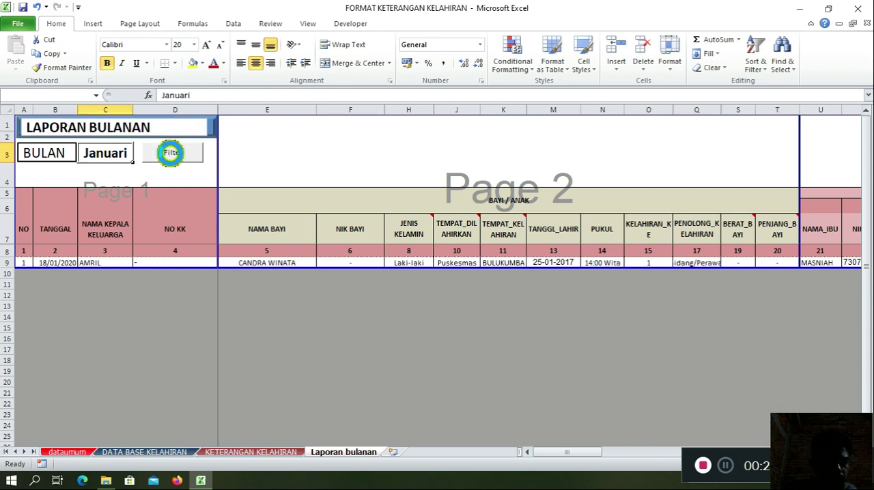
Step: Compare the January report row with the record dates on the DATA BASE KELAHIRAN sheet
click(26, 263)
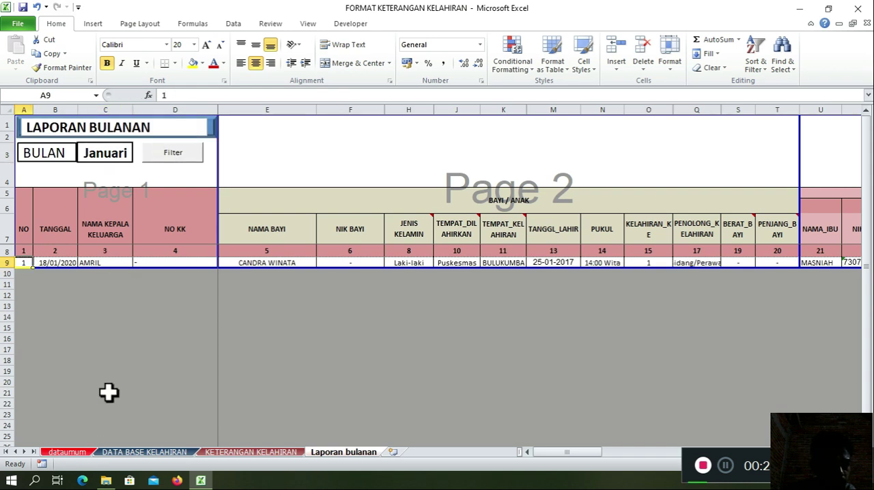
click(116, 453)
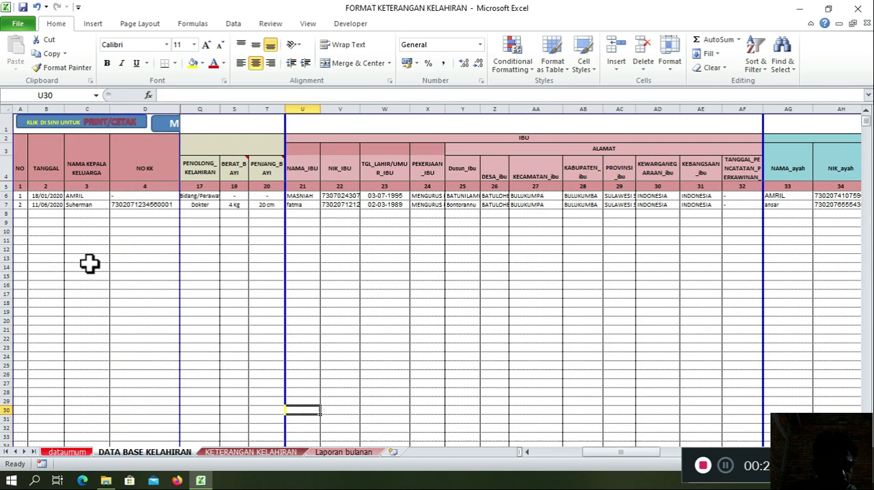
click(39, 197)
click(102, 232)
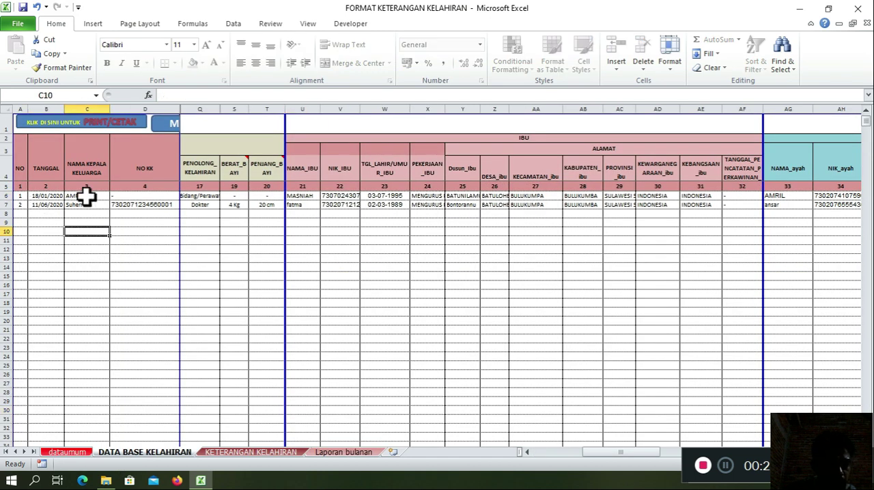
Step: Return to the Laporan bulanan report and filter it for the month Februari
click(351, 453)
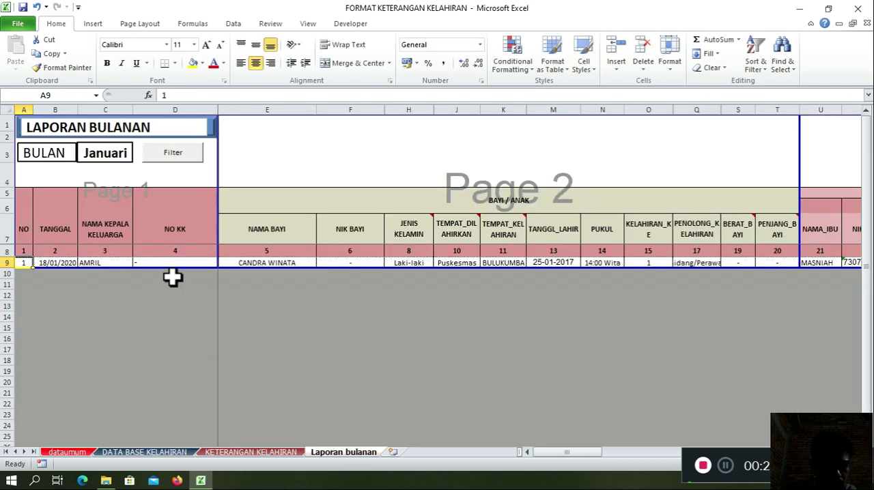
click(132, 154)
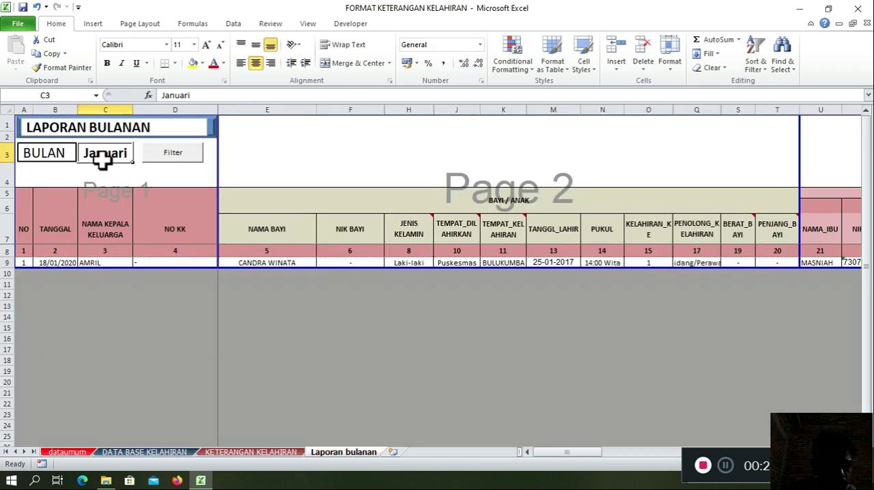
click(138, 155)
click(120, 176)
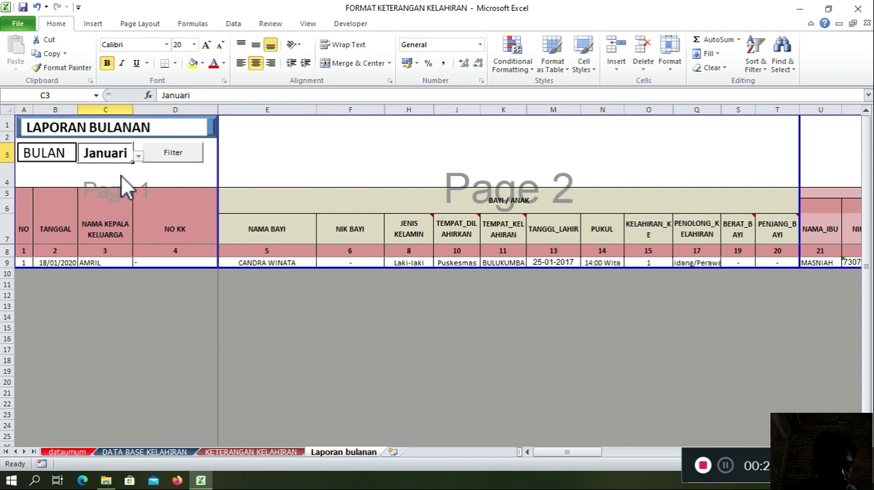
click(189, 158)
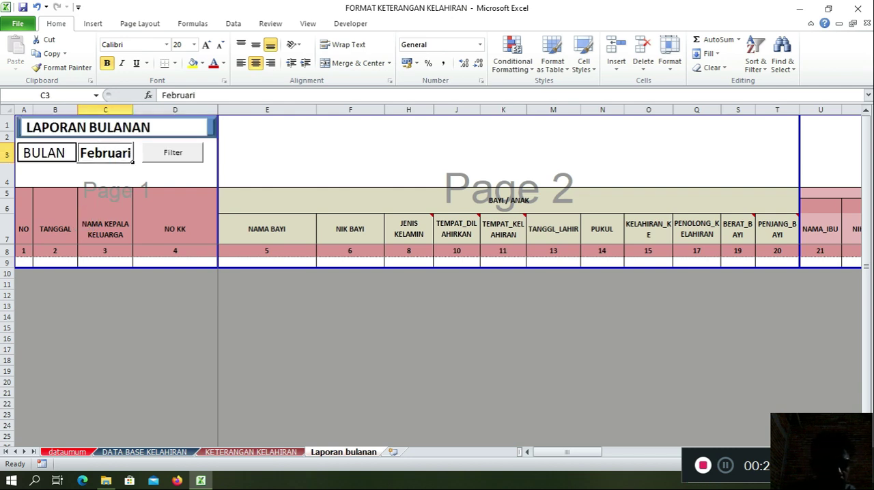
click(174, 295)
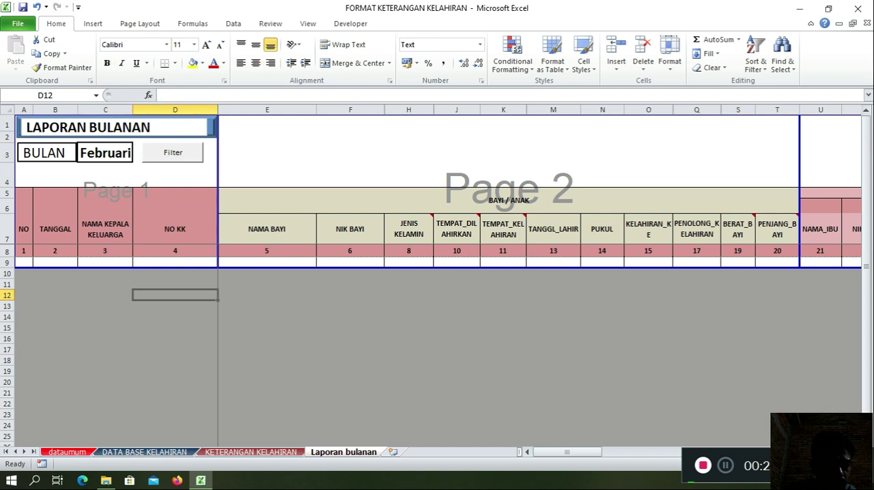
Step: Set the monthly report's BULAN to Juni and filter the birth records
click(105, 153)
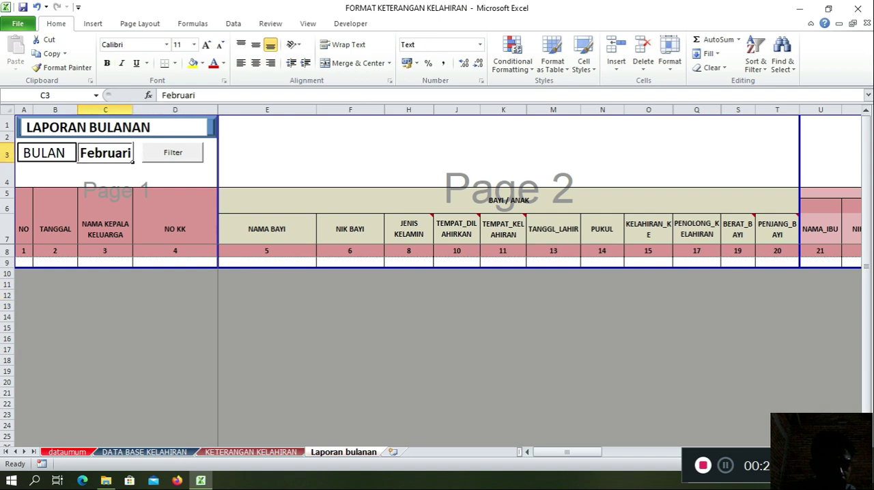
click(138, 156)
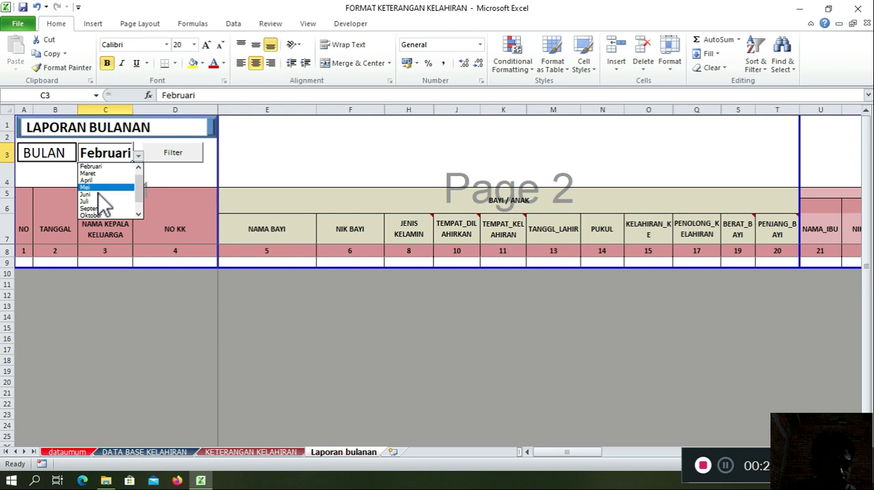
click(97, 195)
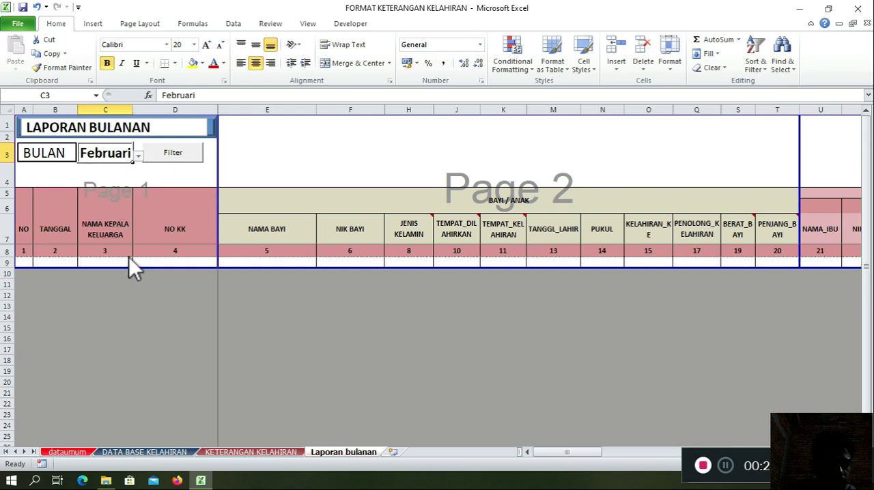
click(166, 154)
click(167, 154)
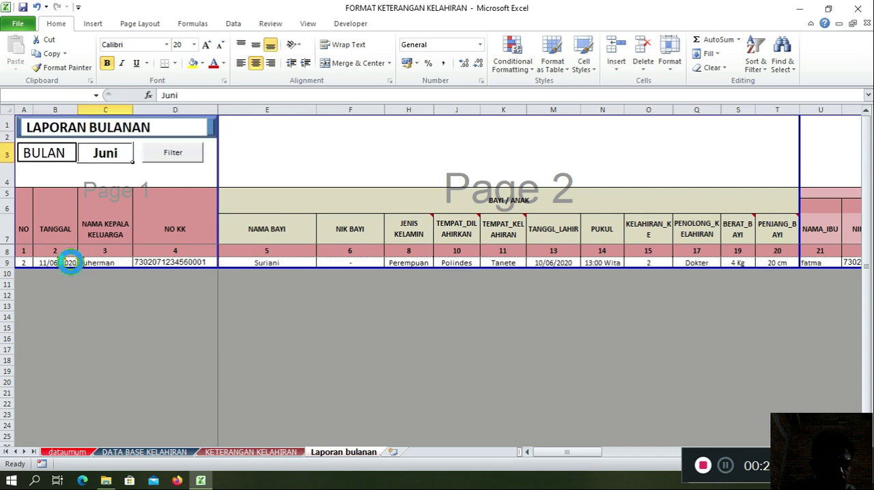
Step: Examine the baby details in the June report row, from NAMA BAYI across to PENJANG_BAYI
click(271, 265)
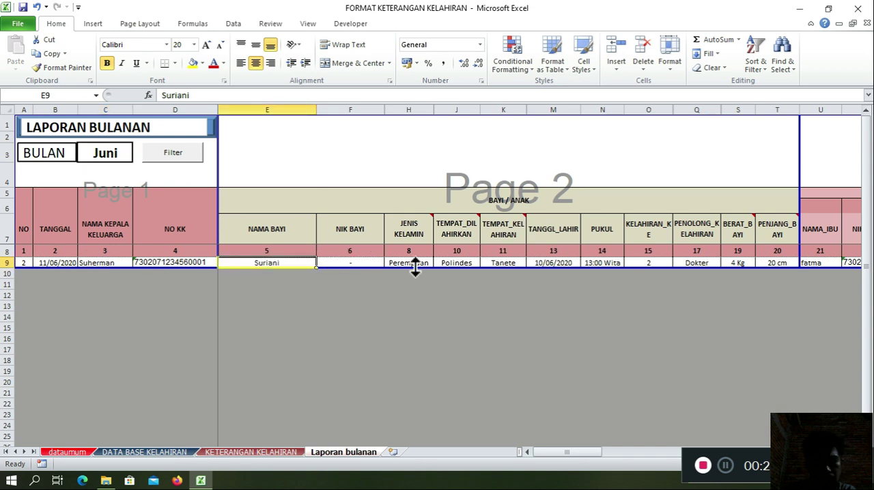
key(Right)
key(Right)
key(Right)
key(Right)
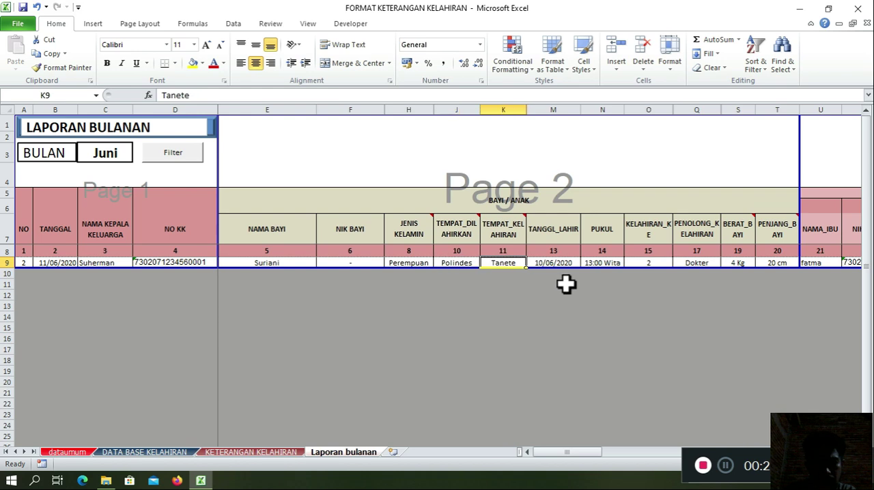
click(566, 284)
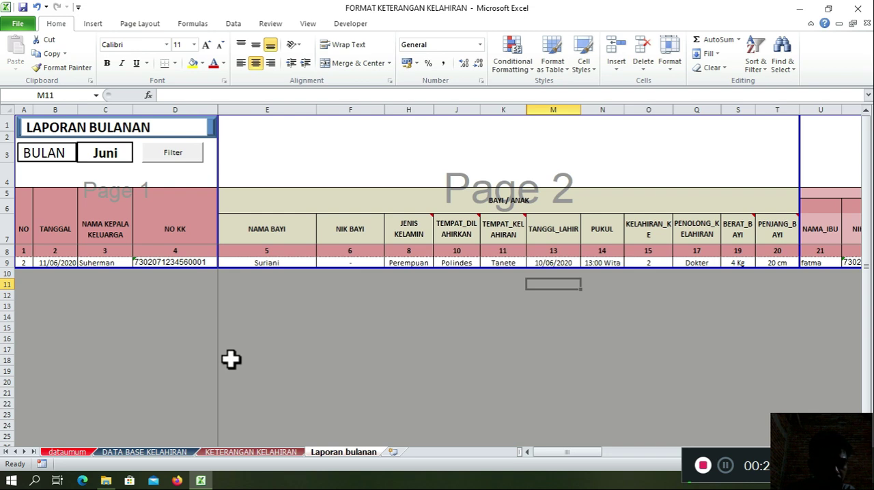
click(286, 328)
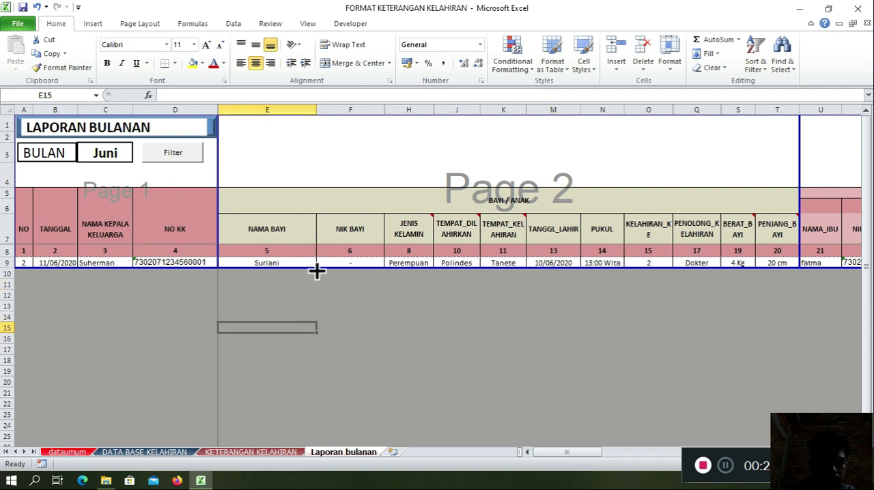
click(312, 264)
click(344, 261)
click(379, 285)
click(410, 262)
click(430, 285)
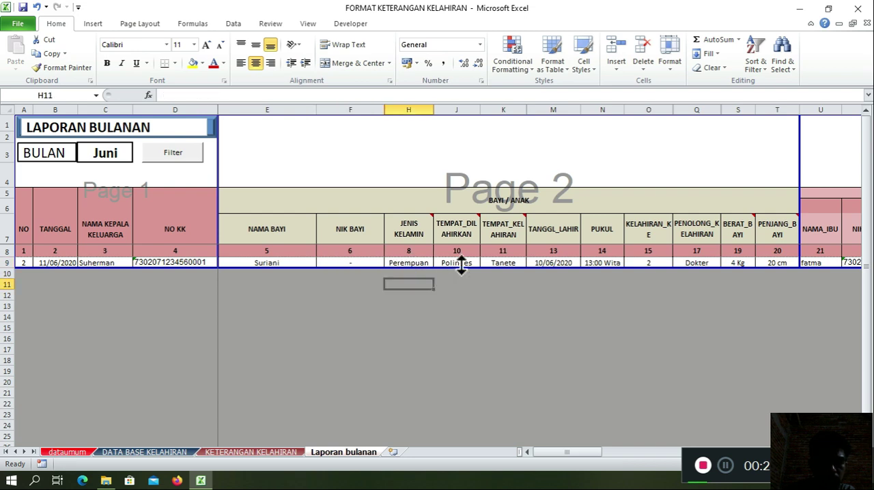
click(461, 264)
key(Right)
key(Right)
key(Right)
key(Right)
key(Right)
key(Right)
key(Right)
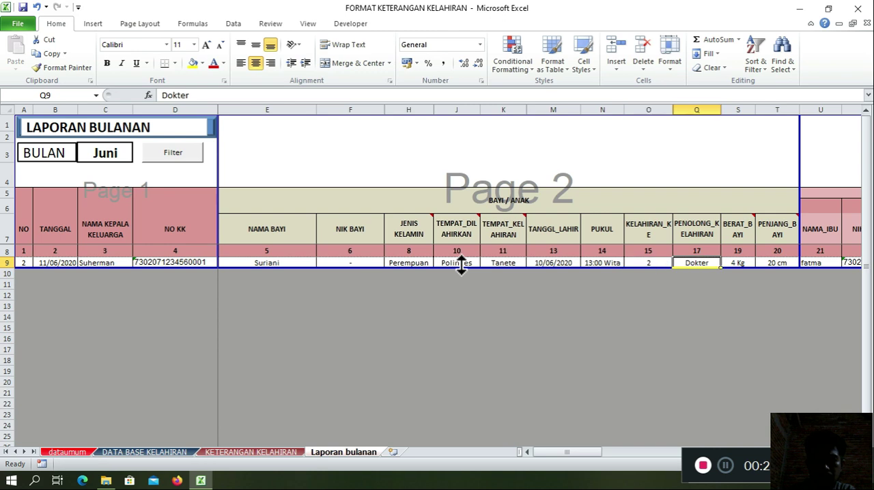
click(295, 302)
scroll(266, 346, down, 2)
scroll(270, 346, up, 2)
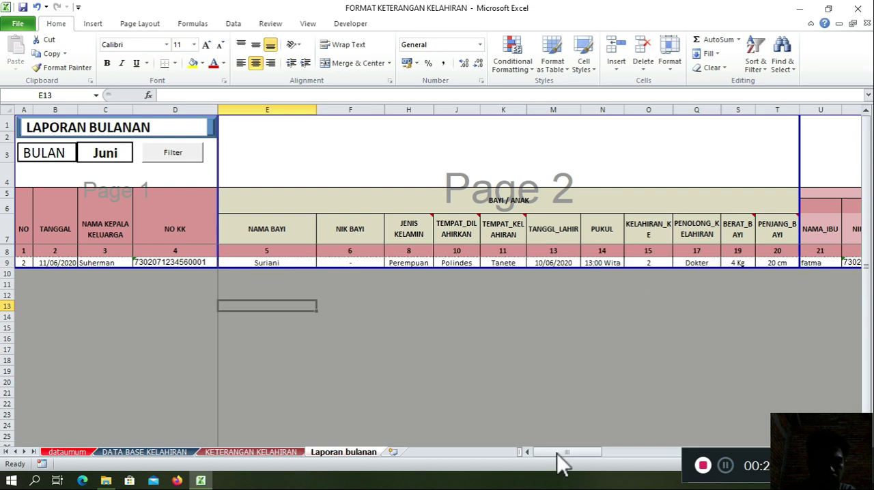
drag(558, 463, 184, 284)
click(189, 286)
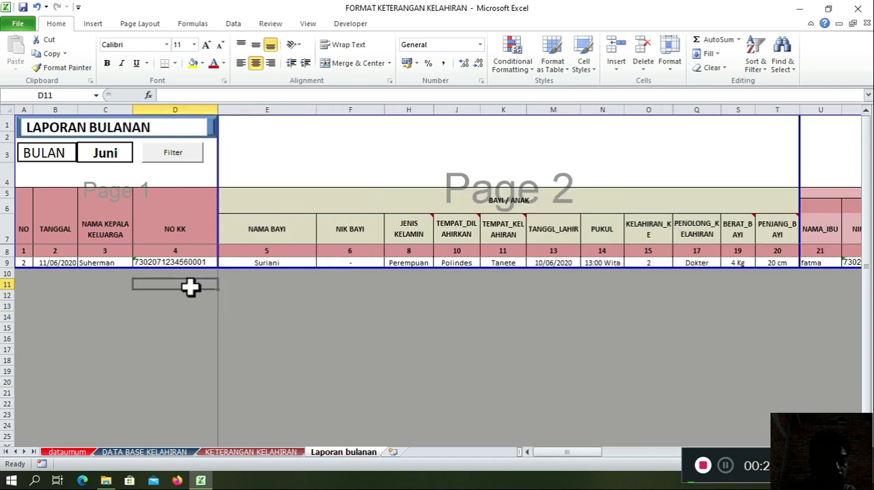
click(234, 285)
click(204, 285)
click(238, 292)
click(193, 292)
key(Up)
key(Up)
key(Down)
key(Down)
key(Down)
key(Up)
key(Up)
key(Up)
key(Down)
key(Down)
key(Down)
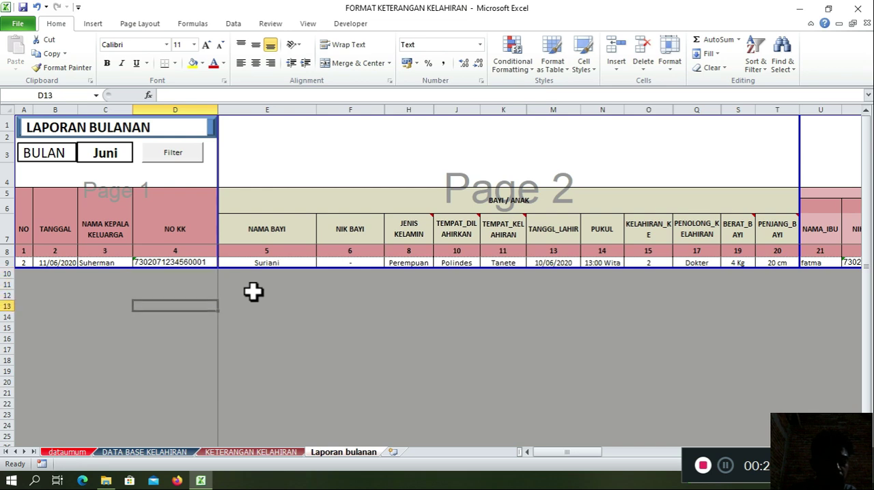
click(398, 341)
click(293, 348)
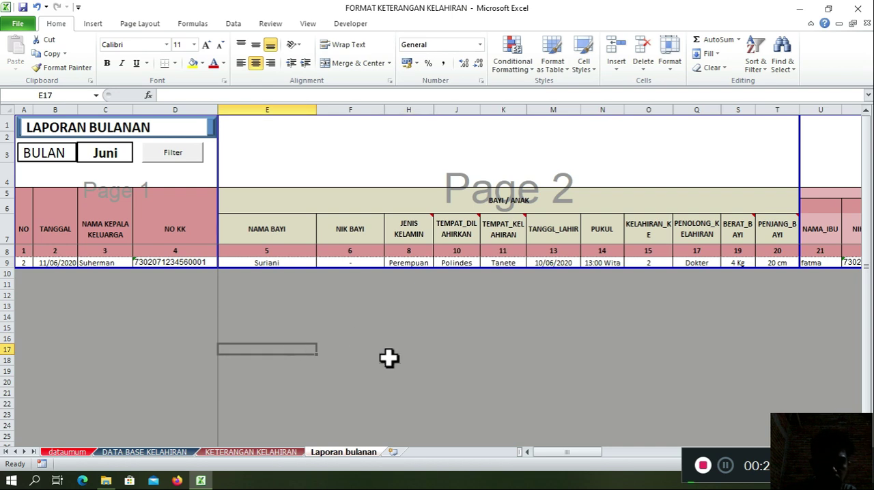